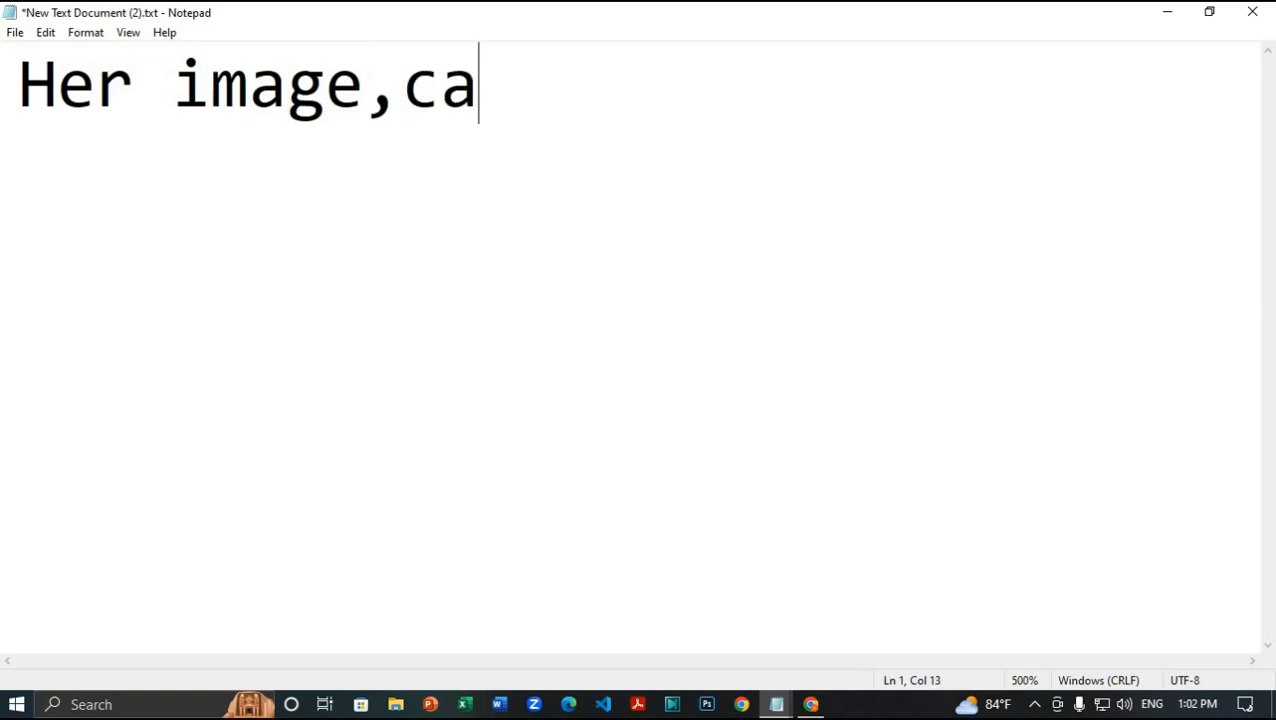
Step: Finish the opening sentence: her captivating, radiant image resembled a diving goddess, then start a new line
{"action": "type", "text": "radiant"}
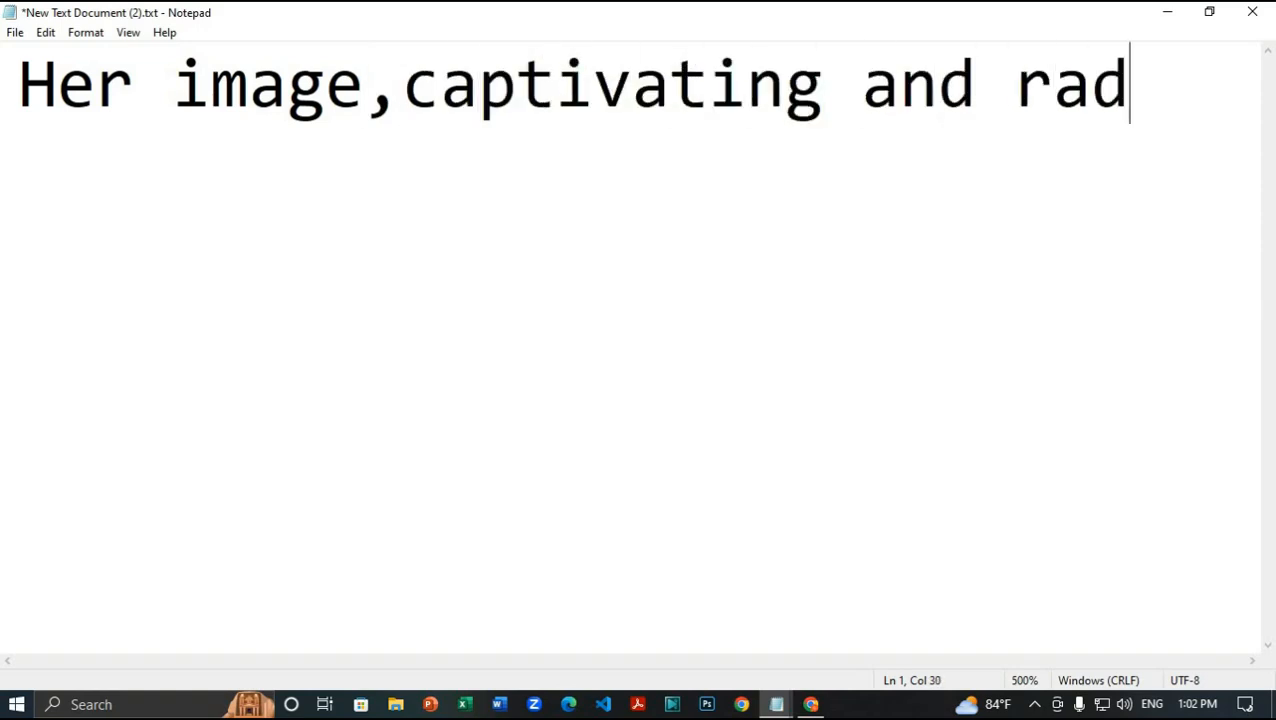
{"action": "type", "text": " resembled a"}
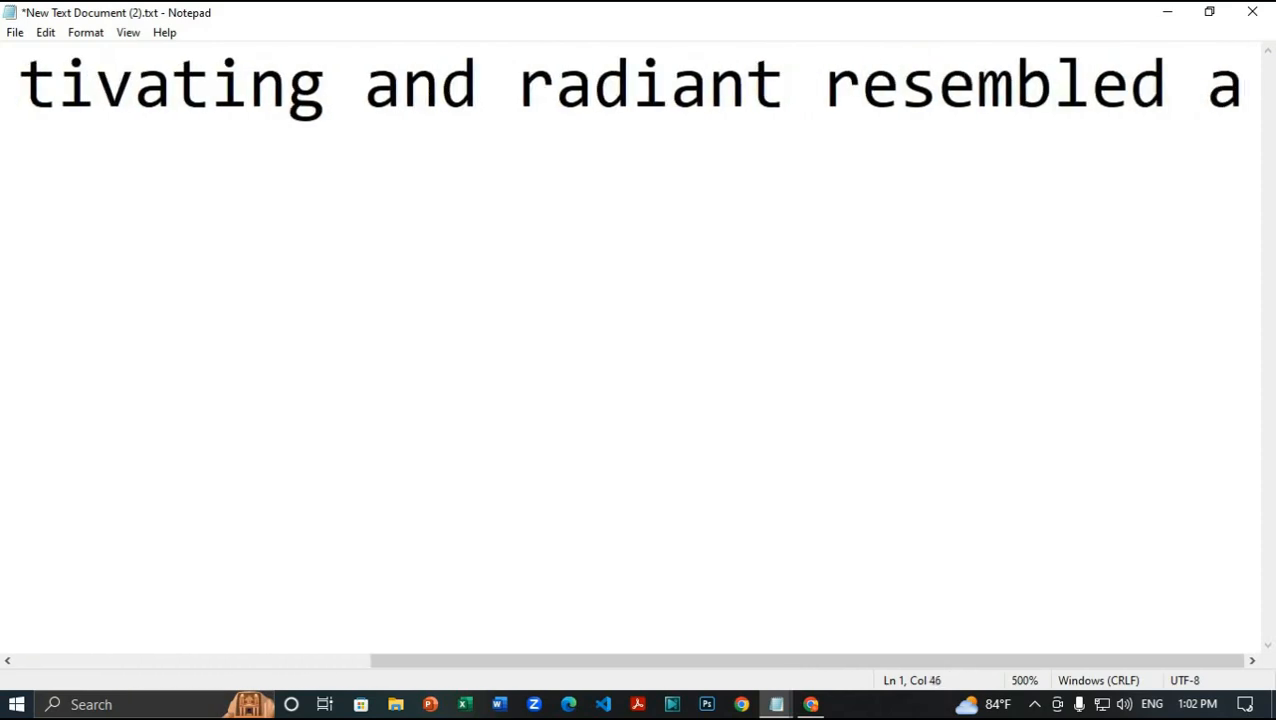
{"action": "type", "text": " diving go"}
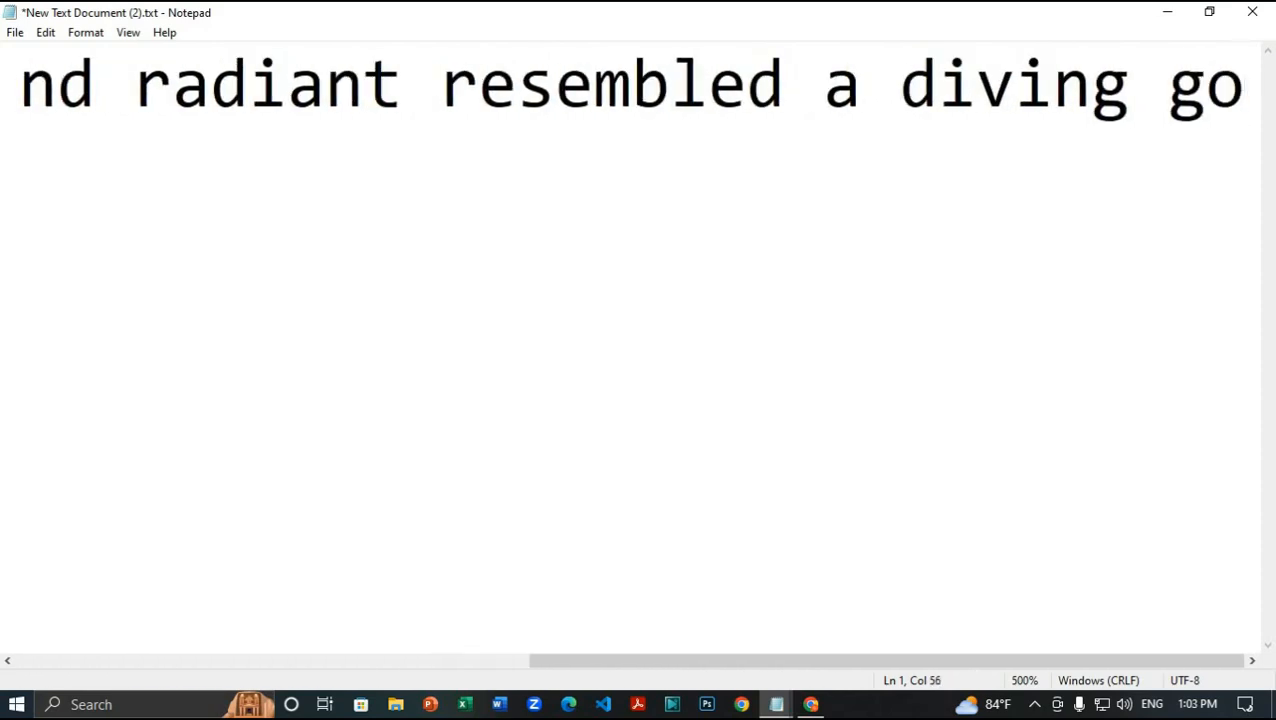
{"action": "type", "text": "odess"}
{"action": "key", "text": "Return"}
Step: Add the line on her long black hair, bronze complexion, blue eyes and authority demanding submission
{"action": "type", "text": "wi"}
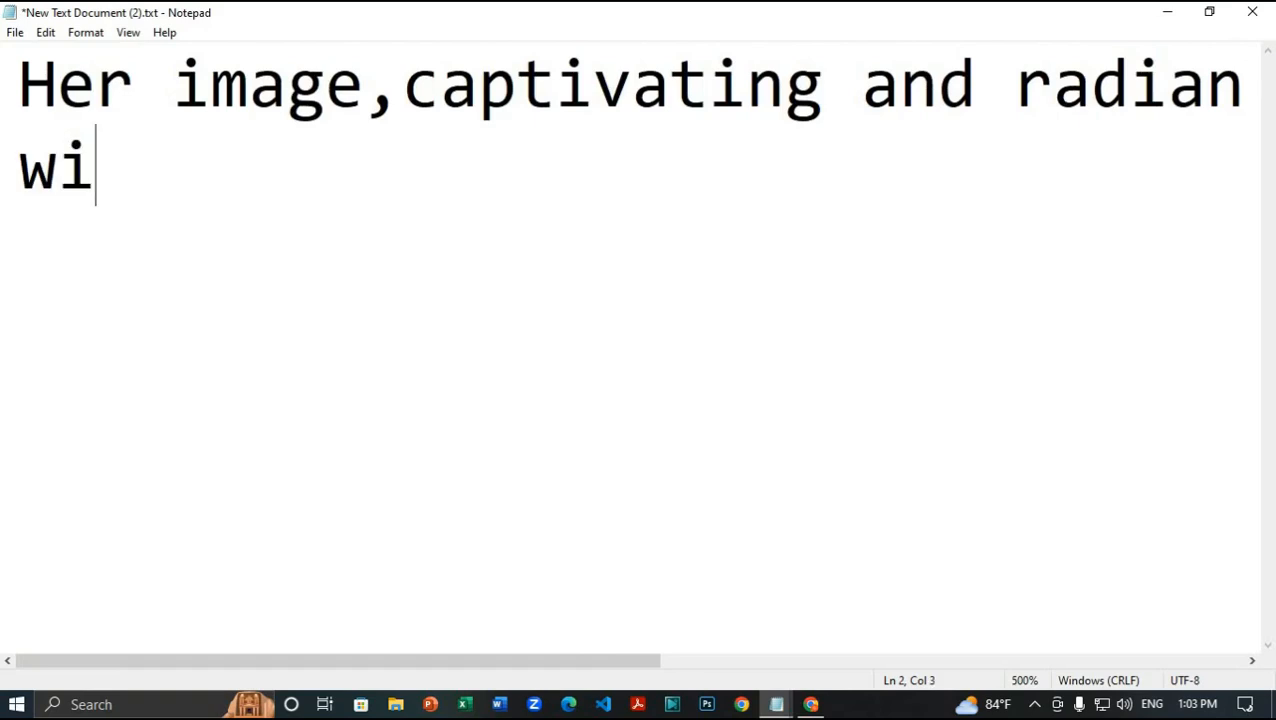
{"action": "type", "text": "th a face fram"}
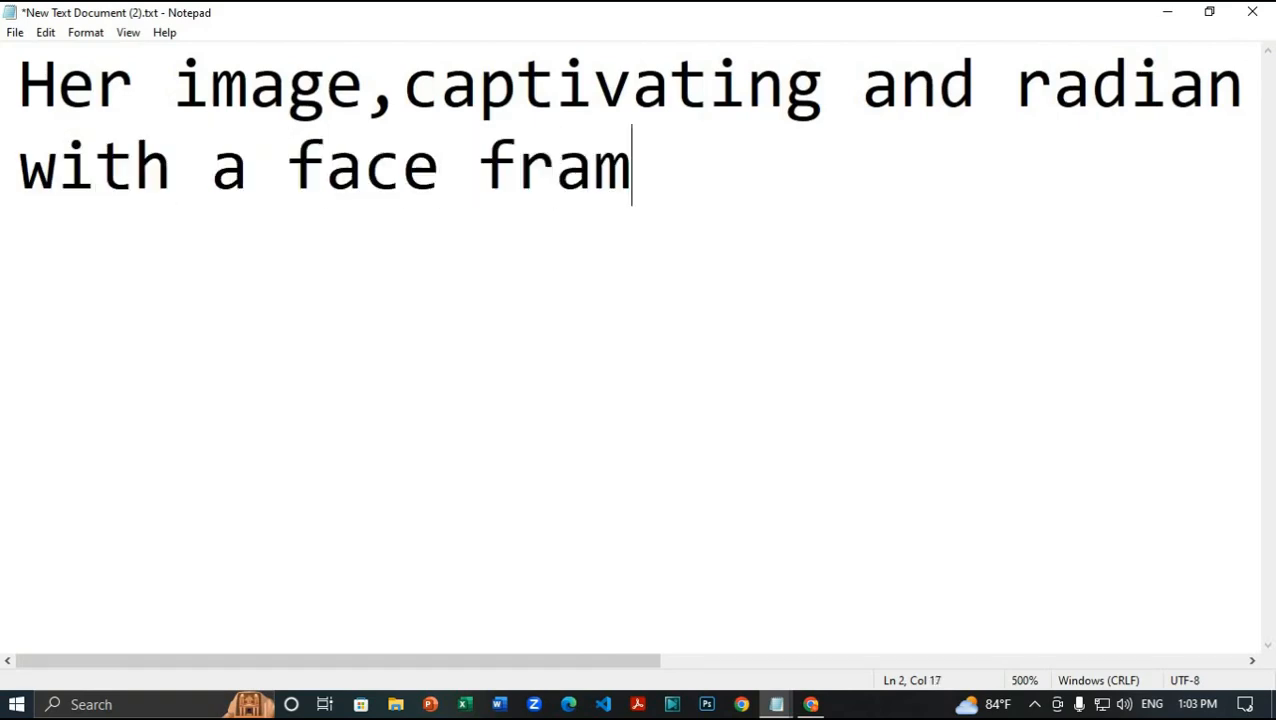
{"action": "type", "text": "ed by long black ha"}
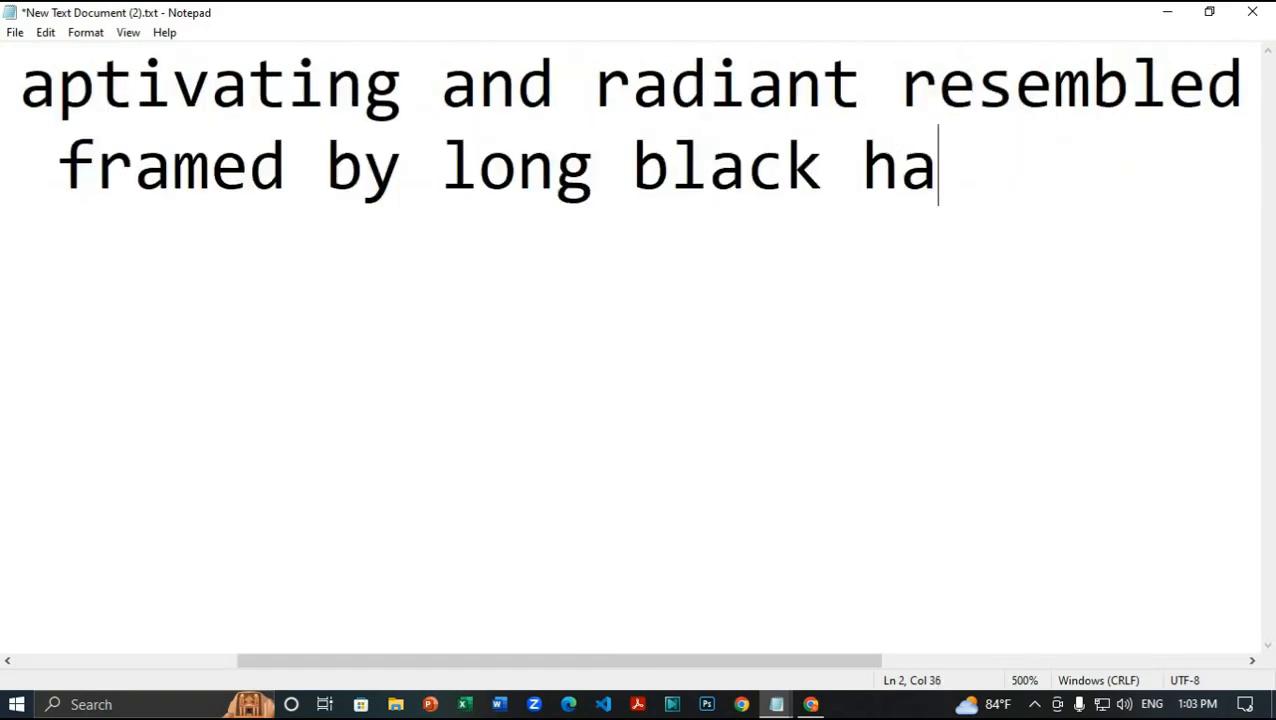
{"action": "type", "text": "ir,she had a lu"}
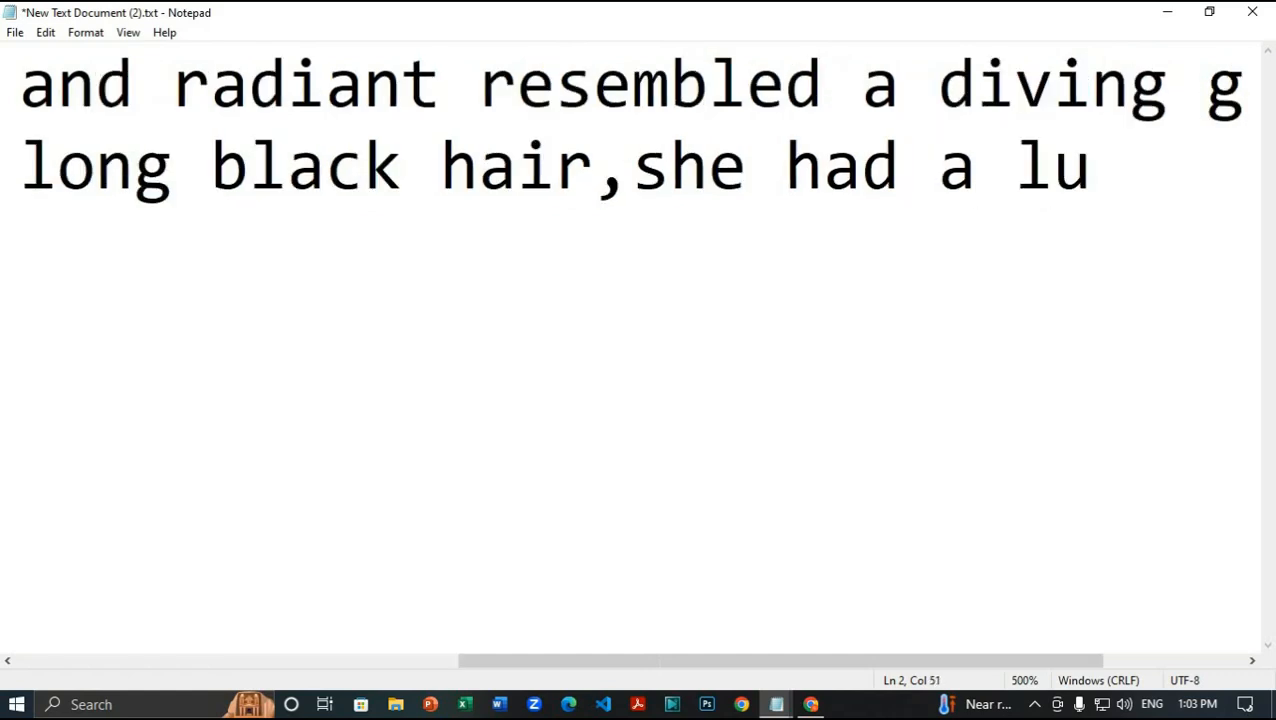
{"action": "type", "text": "minous bronze c"}
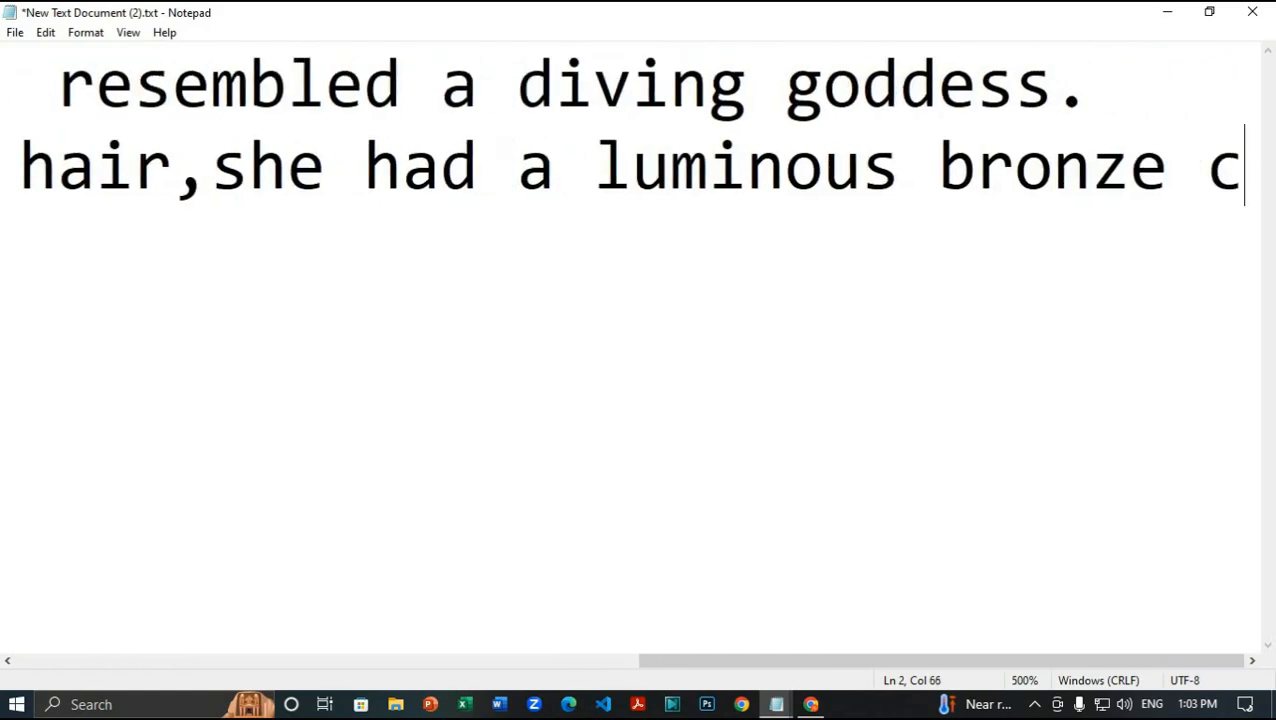
{"action": "type", "text": "omplexion her pai"}
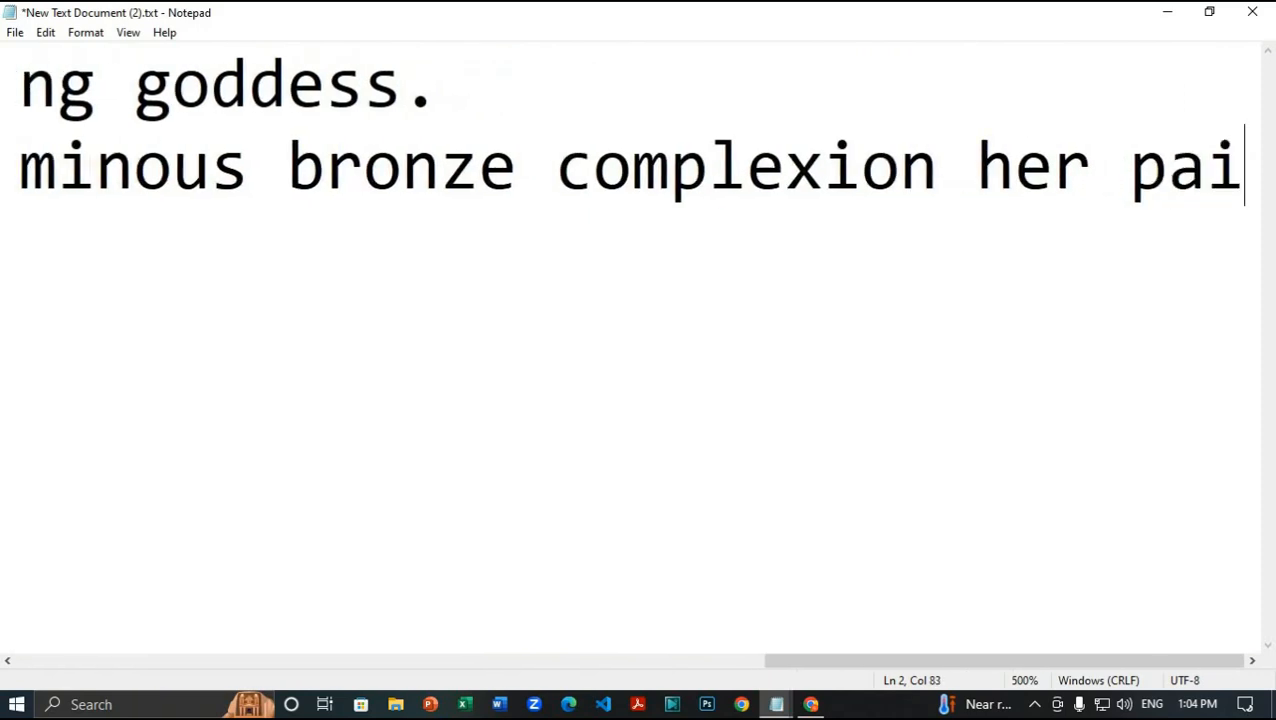
{"action": "type", "text": "r of blue eyes and"}
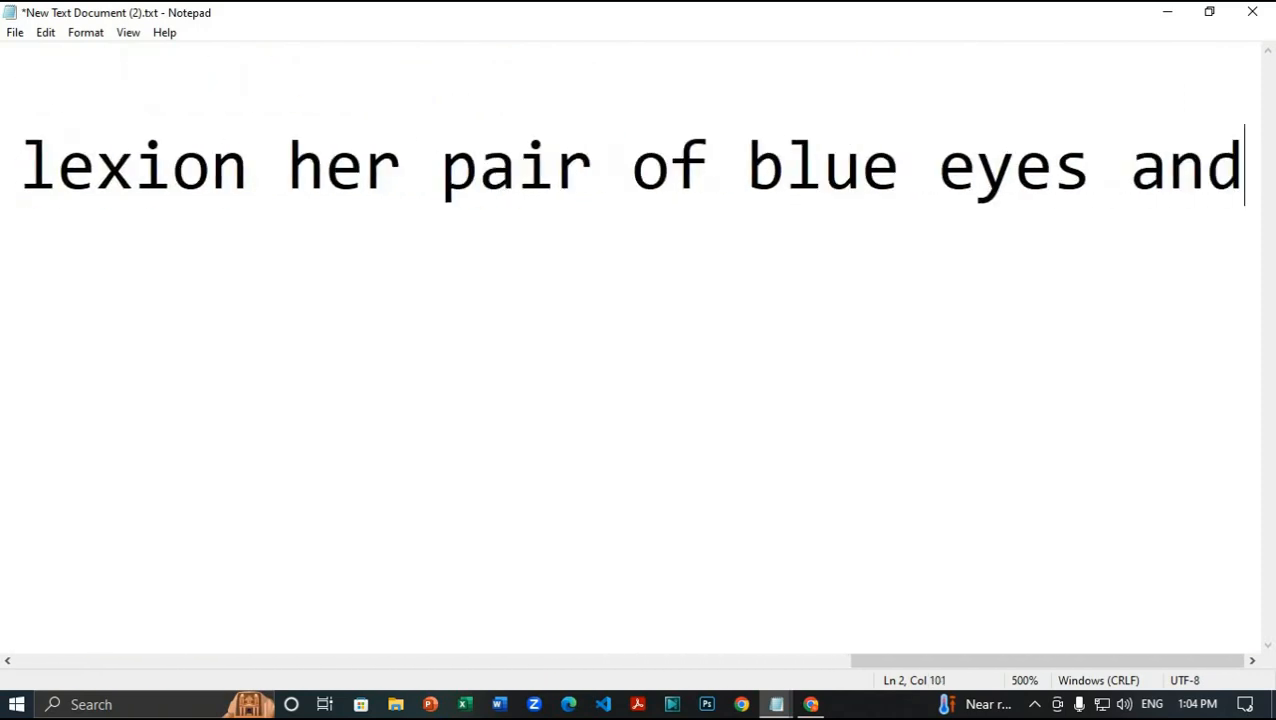
{"action": "type", "text": " small"}
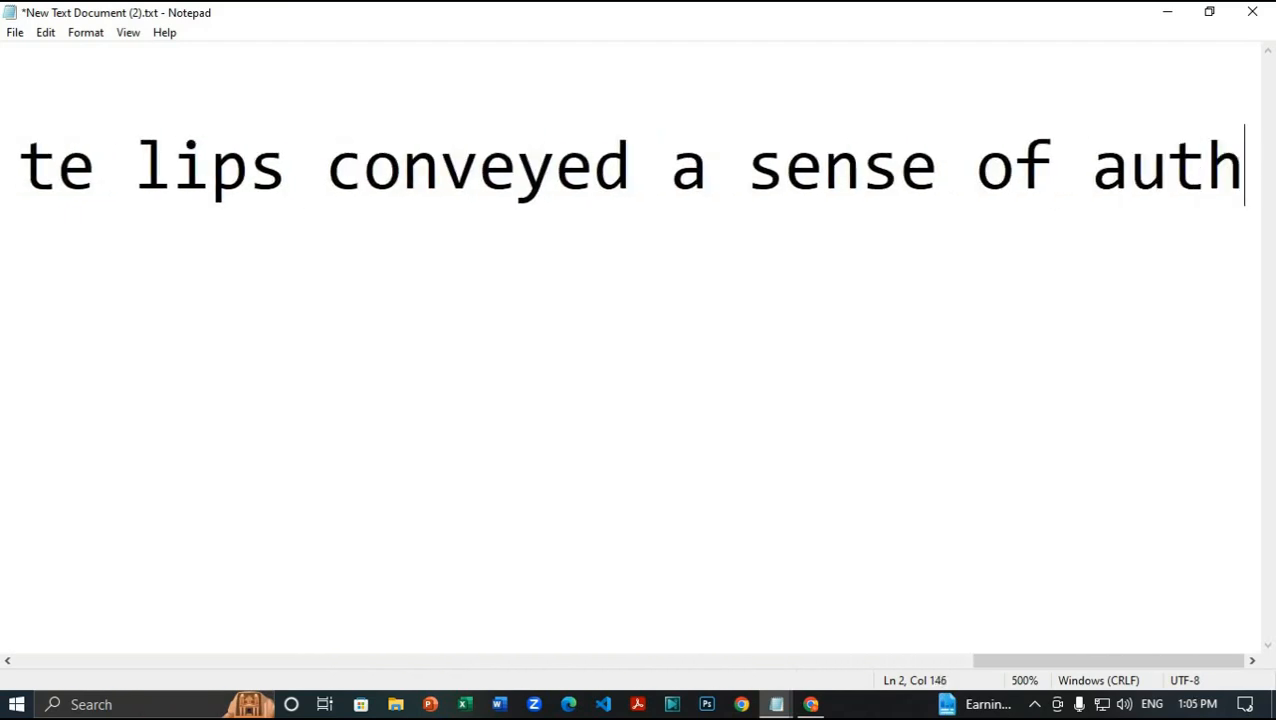
{"action": "type", "text": "ized"}
{"action": "key", "text": "BackSpace"}
{"action": "key", "text": "BackSpace"}
{"action": "key", "text": "BackSpace"}
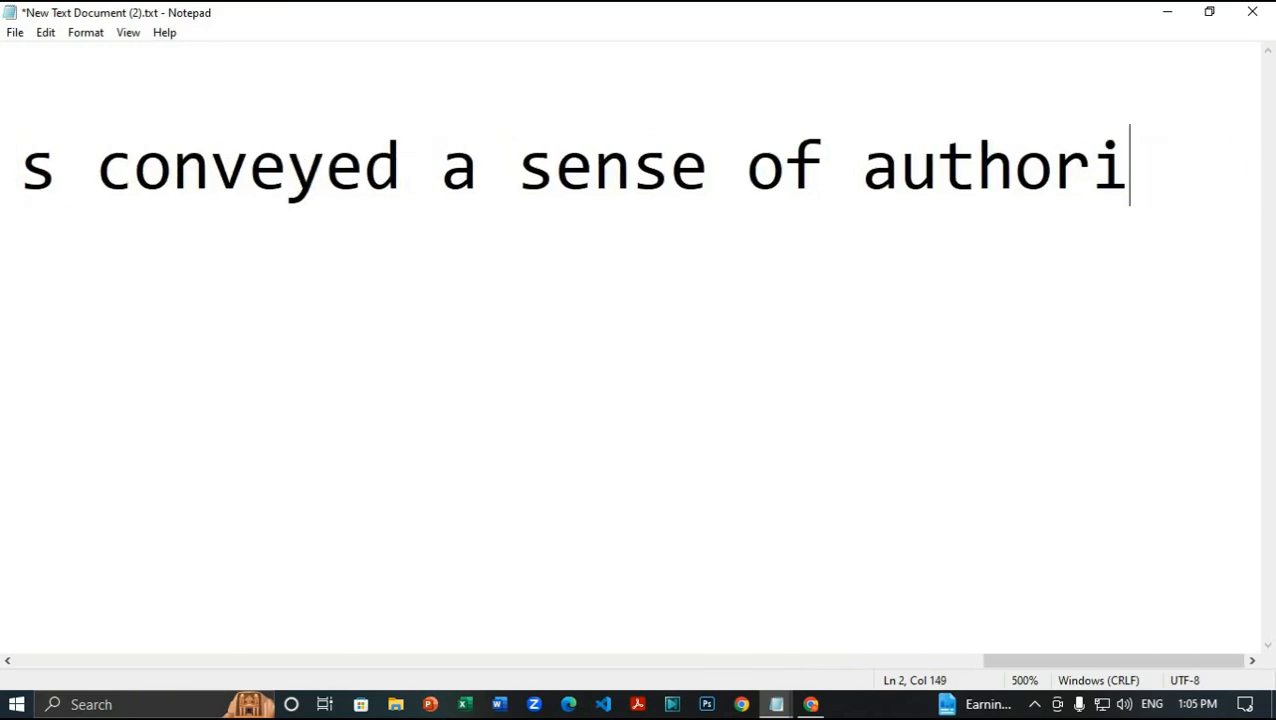
{"action": "type", "text": "ty that demande"}
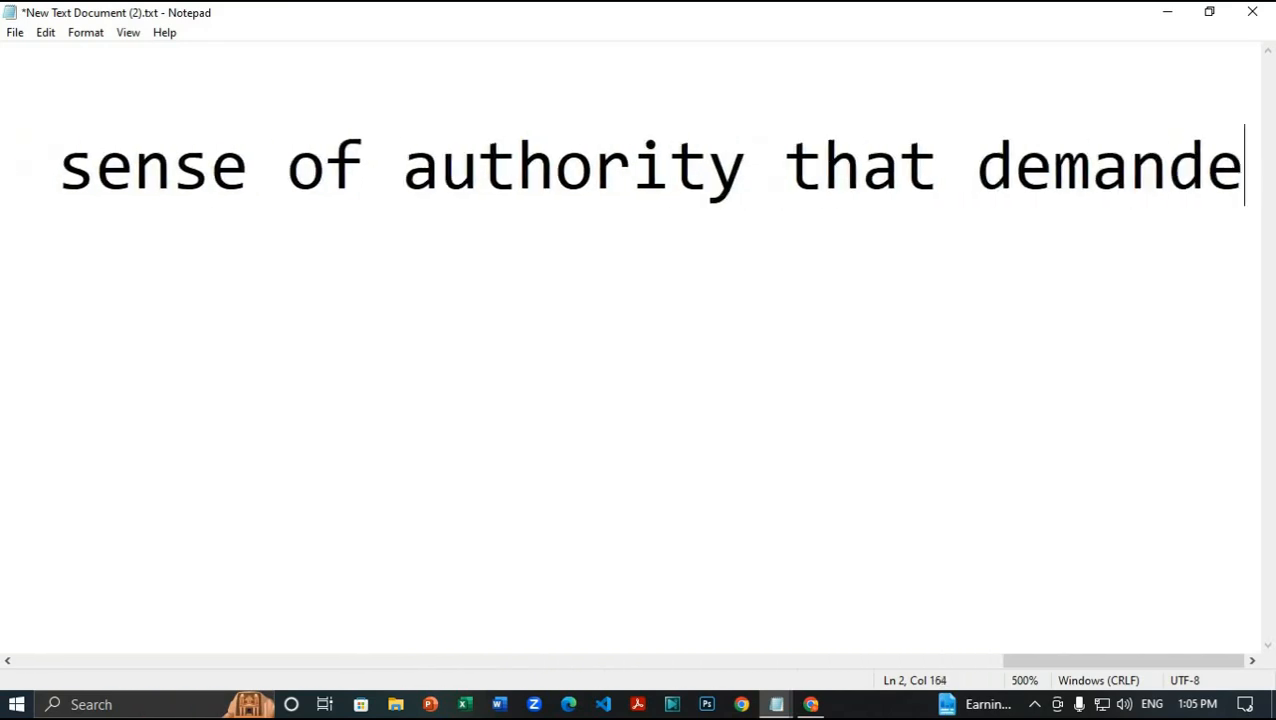
{"action": "type", "text": "d submission from "}
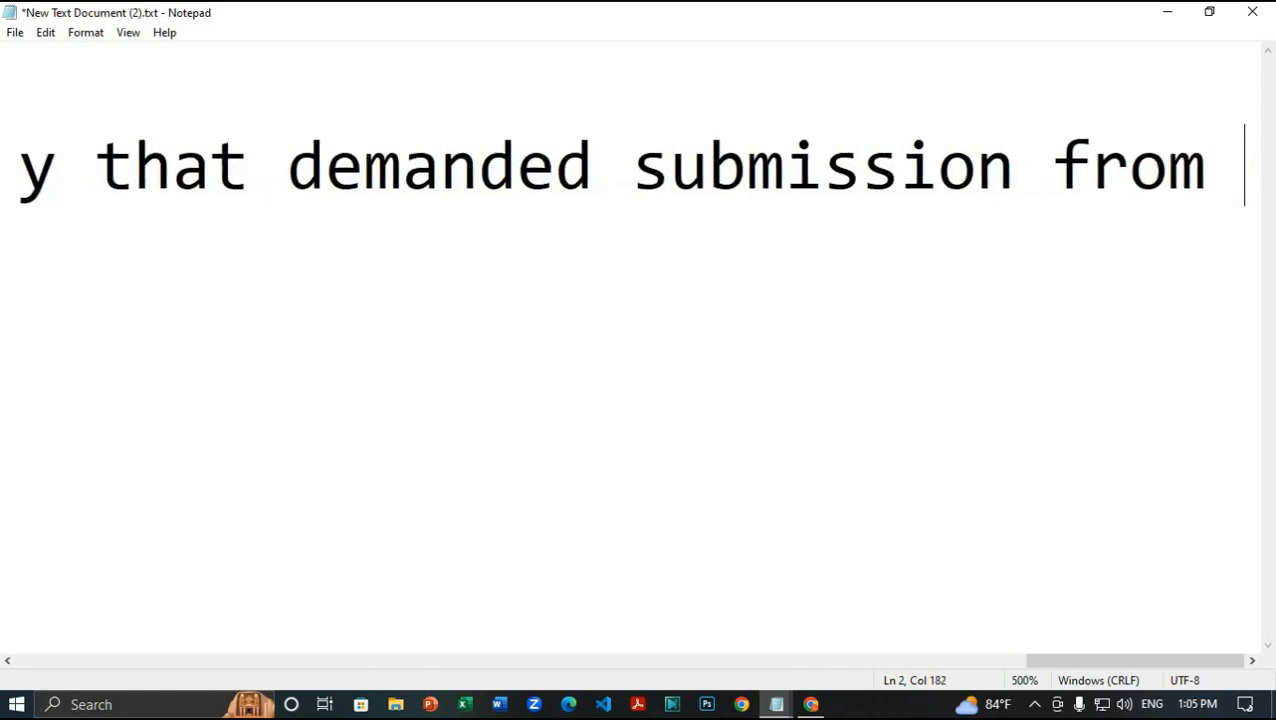
{"action": "type", "text": "everyone"}
{"action": "key", "text": "Return"}
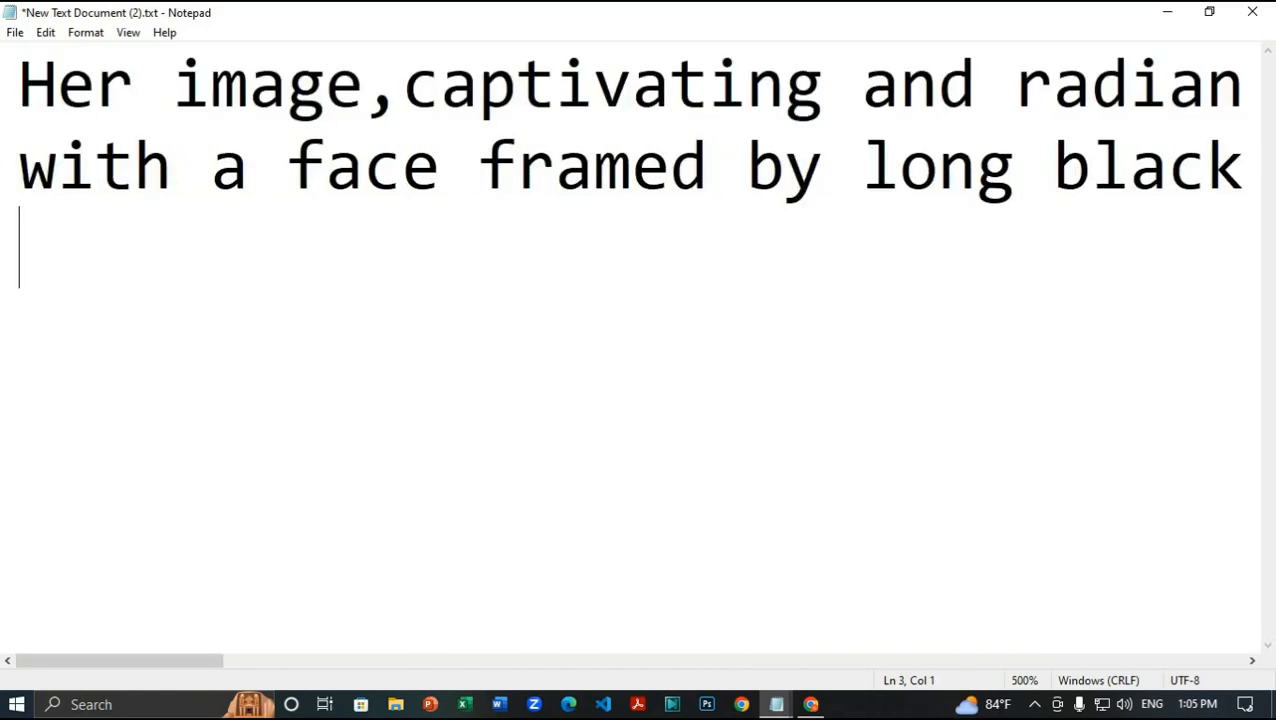
Step: Add the forehead-symbol line, then begin the jewellery line with gold necklaces and royal mystical
{"action": "type", "text": "The presen"}
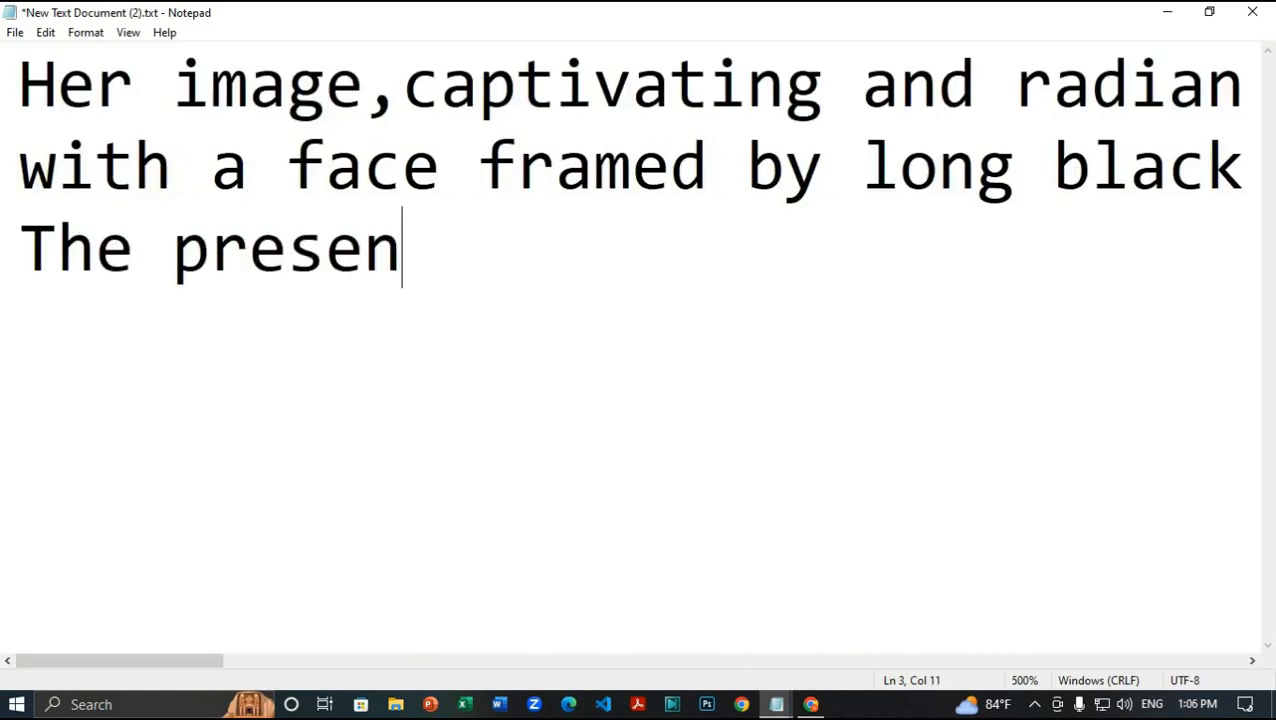
{"action": "type", "text": "ce of a mys"}
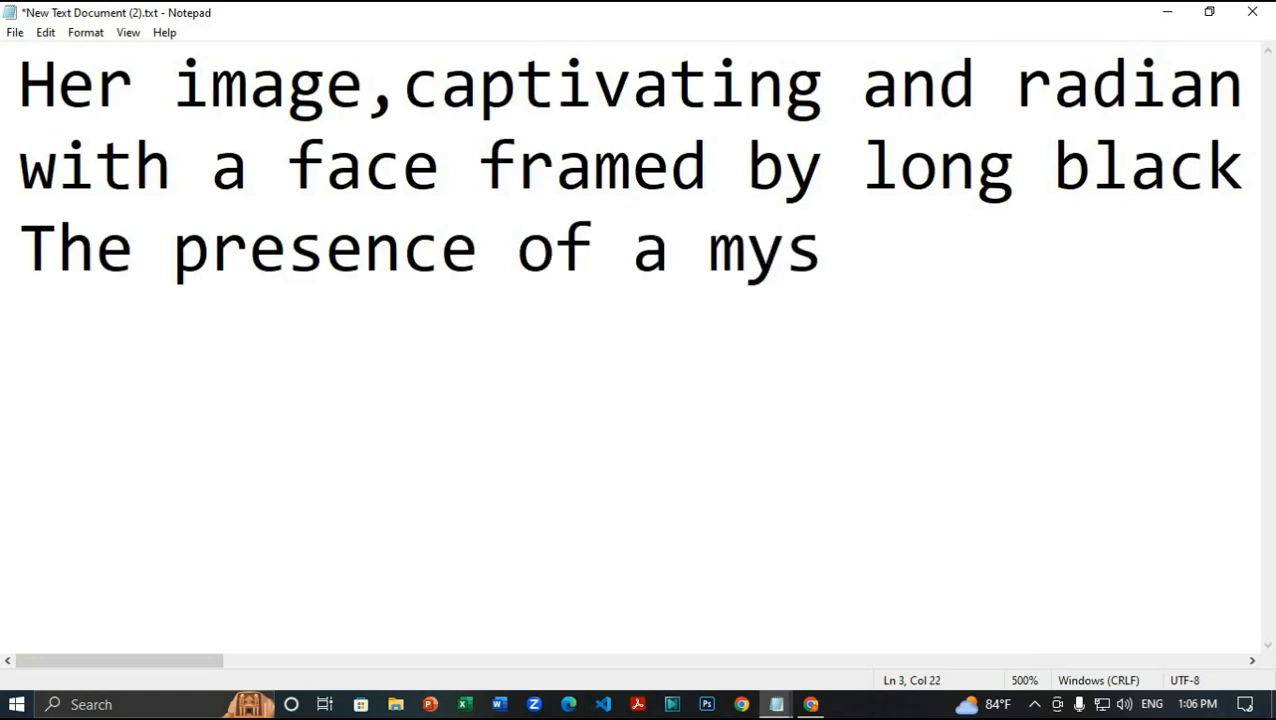
{"action": "type", "text": "tical symbol "}
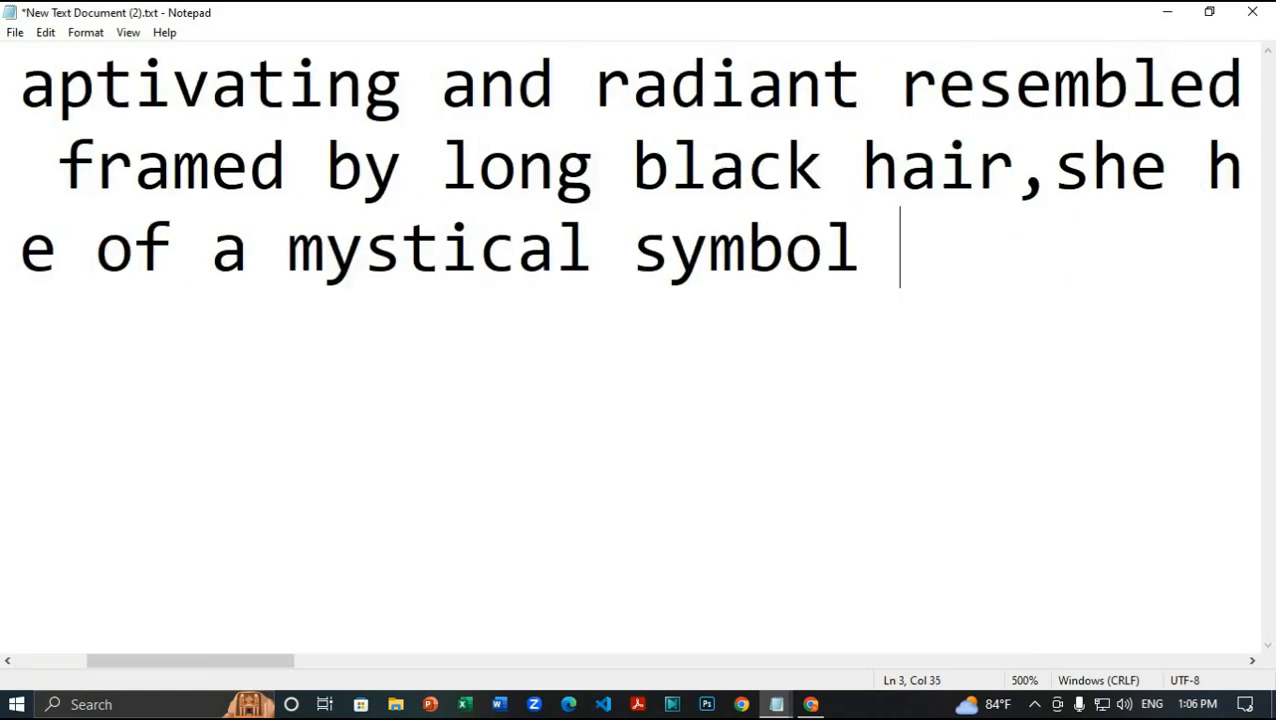
{"action": "type", "text": "on her forehead in"}
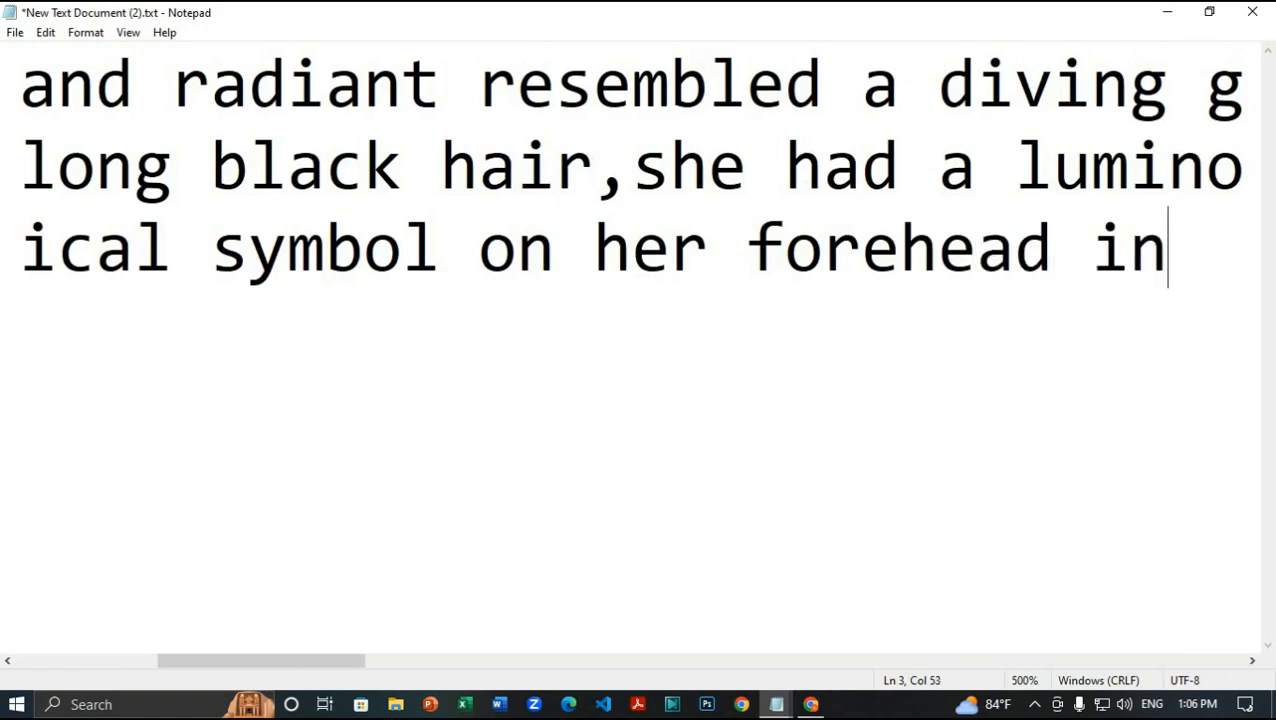
{"action": "type", "text": "dicated that she "}
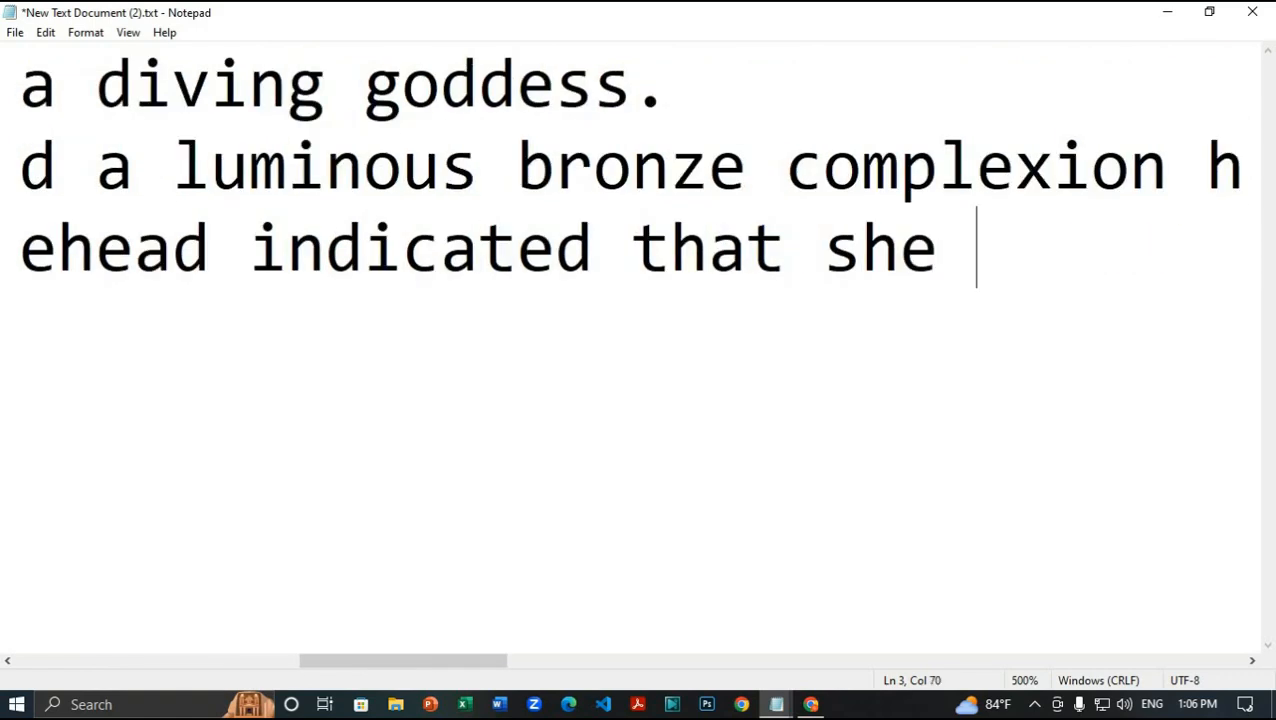
{"action": "type", "text": "was not merely humen."}
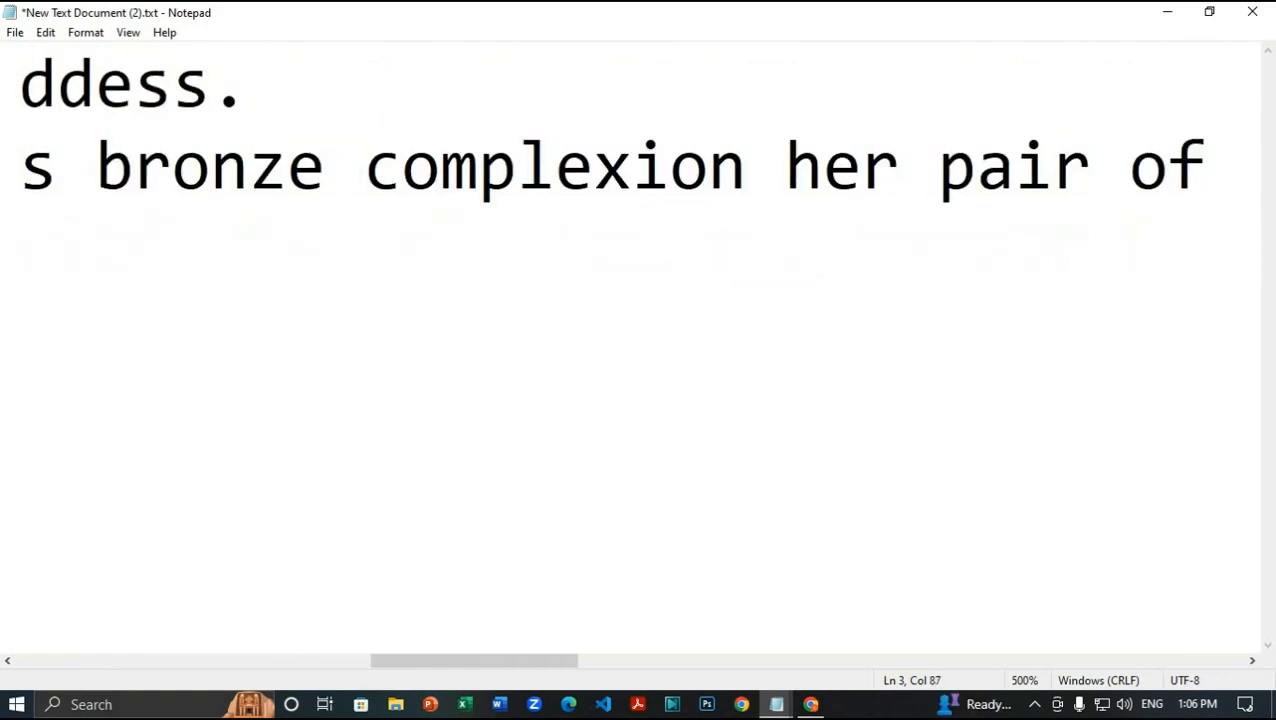
{"action": "key", "text": "Return"}
{"action": "type", "text": "Adorne"}
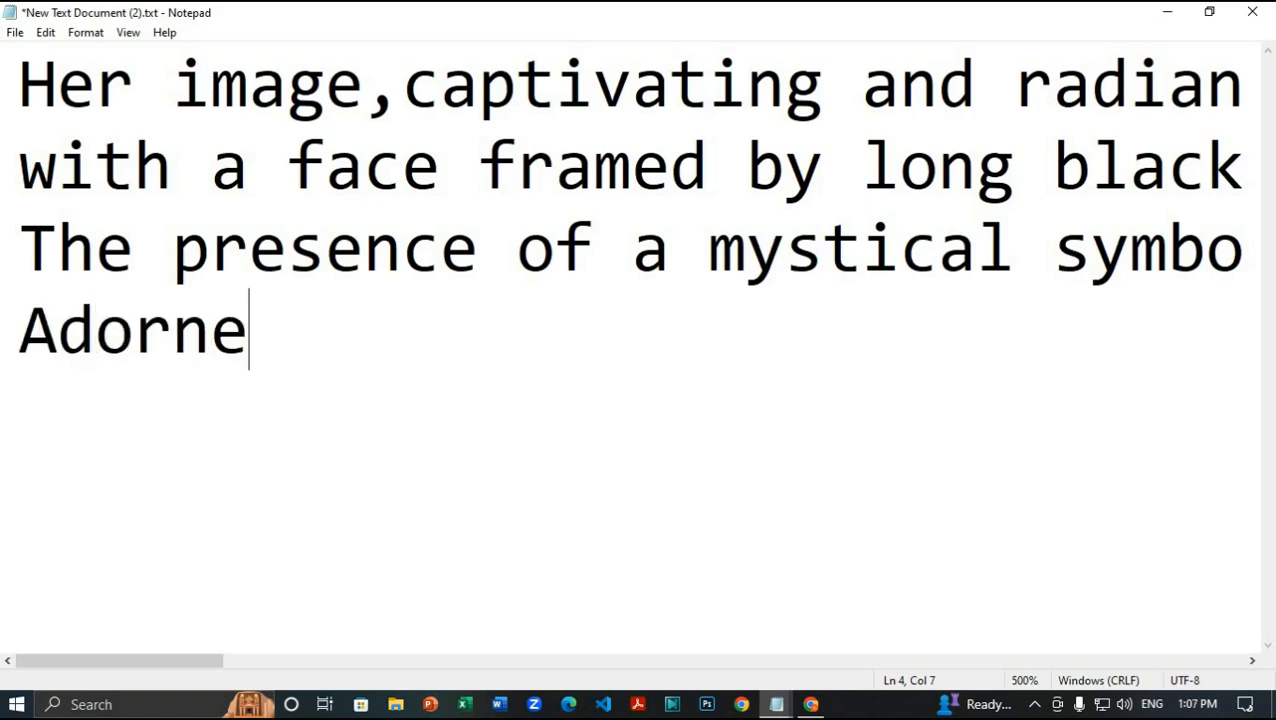
{"action": "type", "text": "d with tightly worn"}
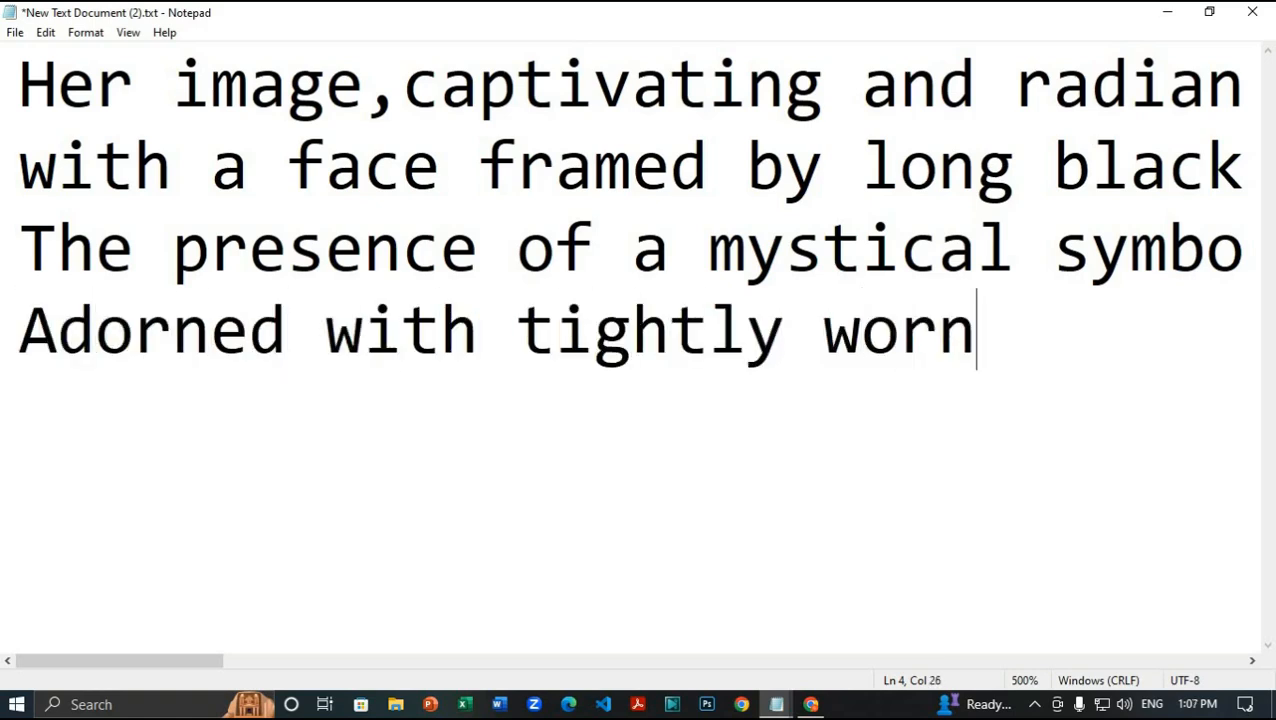
{"action": "type", "text": " gold neckless"}
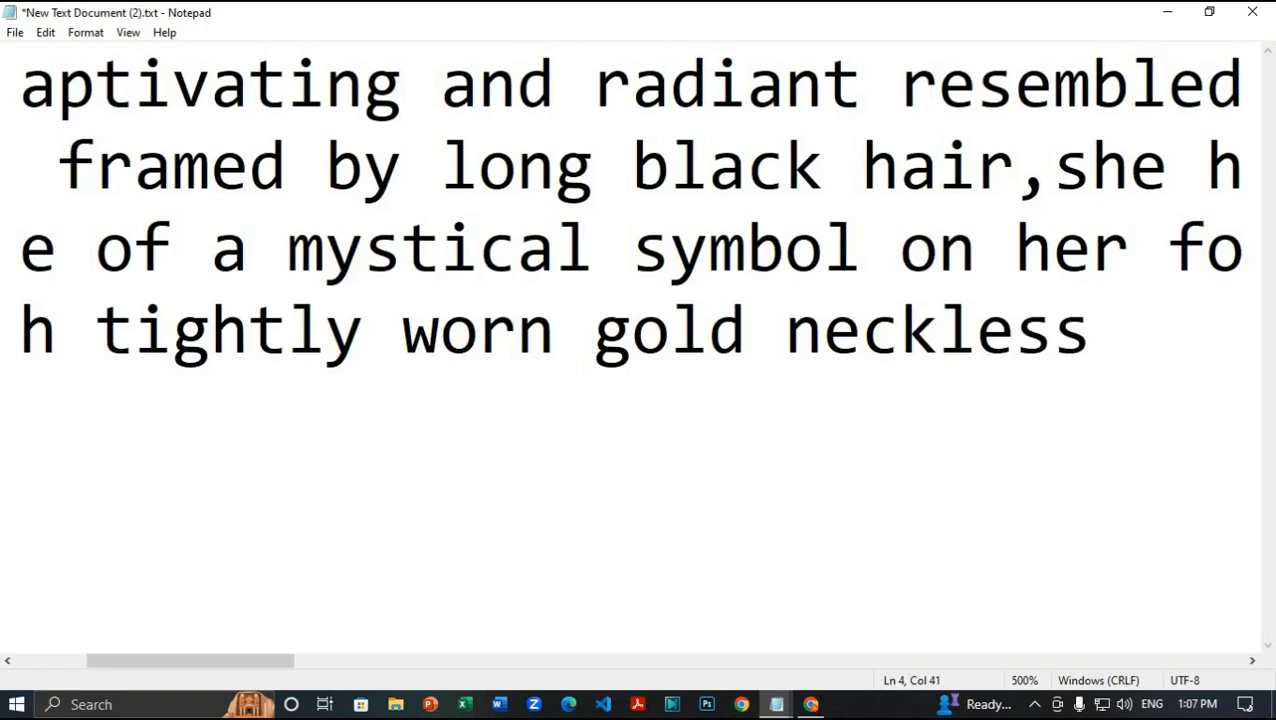
{"action": "key", "text": "BackSpace"}
{"action": "key", "text": "BackSpace"}
{"action": "key", "text": "BackSpace"}
{"action": "key", "text": "BackSpace"}
{"action": "type", "text": "aces"}
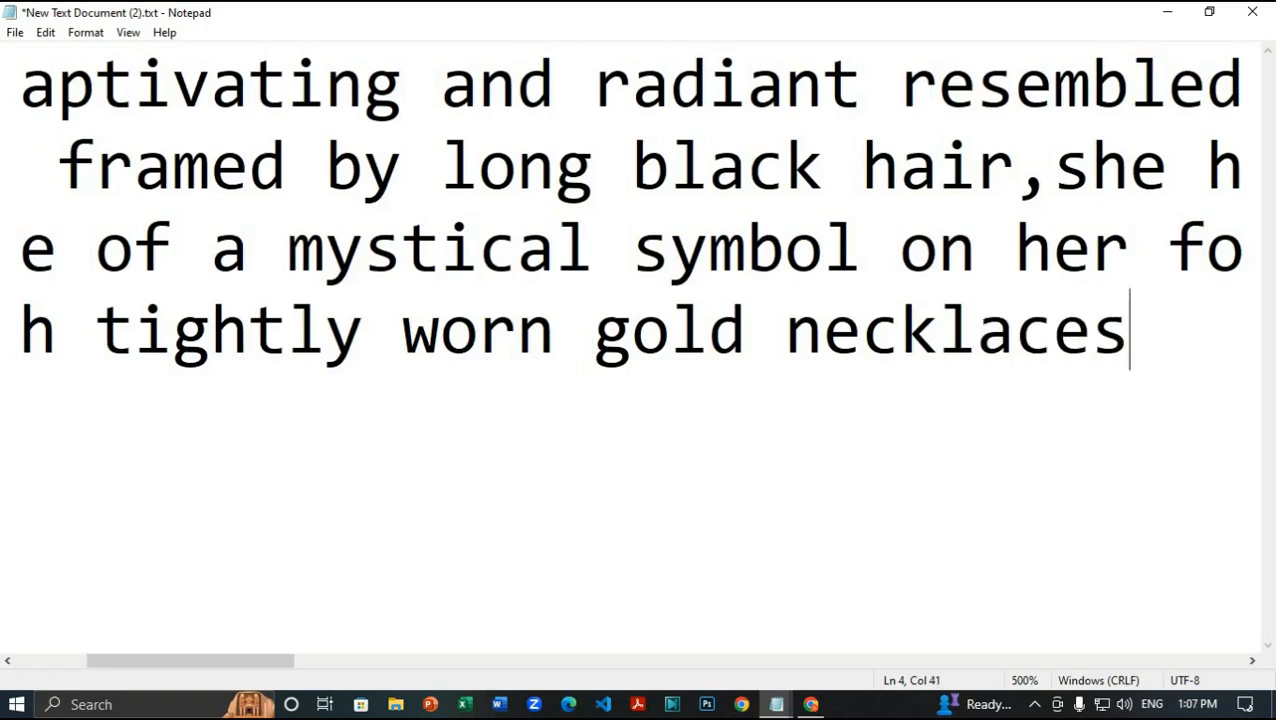
{"action": "type", "text": " and royal mys"}
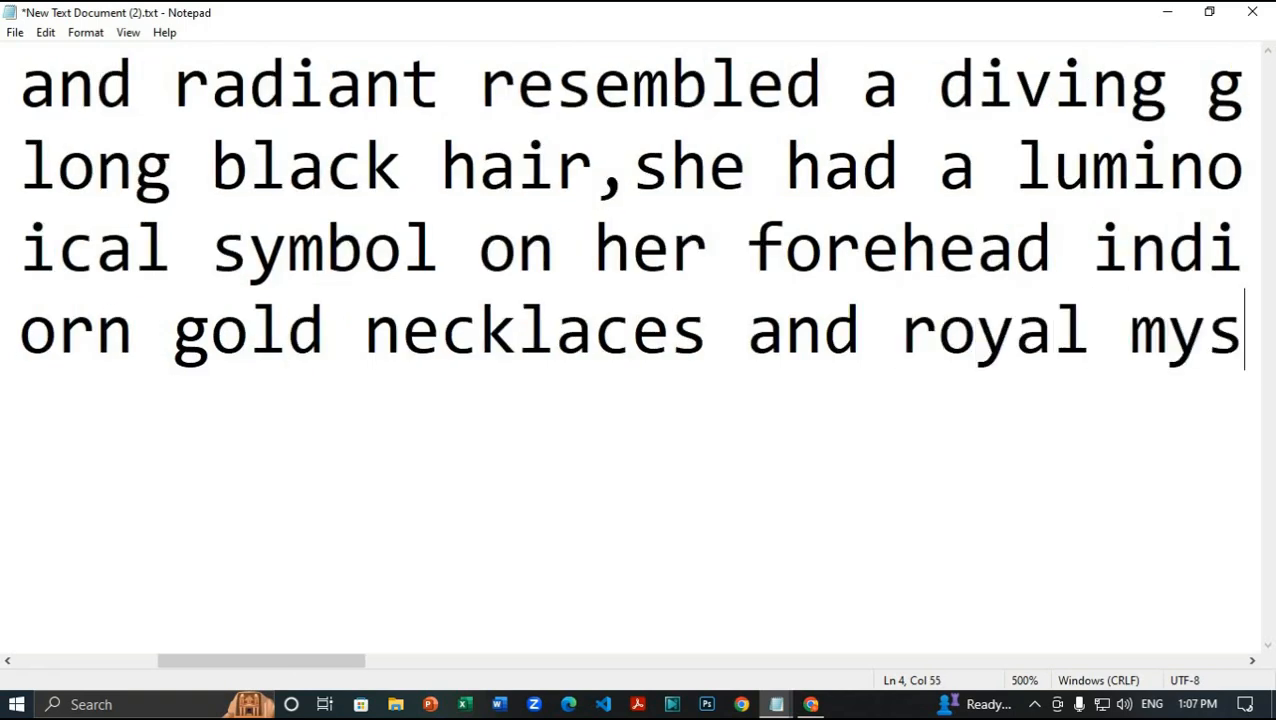
{"action": "type", "text": "tical"}
Step: Finish with bracelets and hands clasped together, then start the crossed-leg, royal white attire line
{"action": "left_click_drag", "start_coordinate": [273, 660], "coordinate": [245, 672]}
{"action": "type", "text": "bra"}
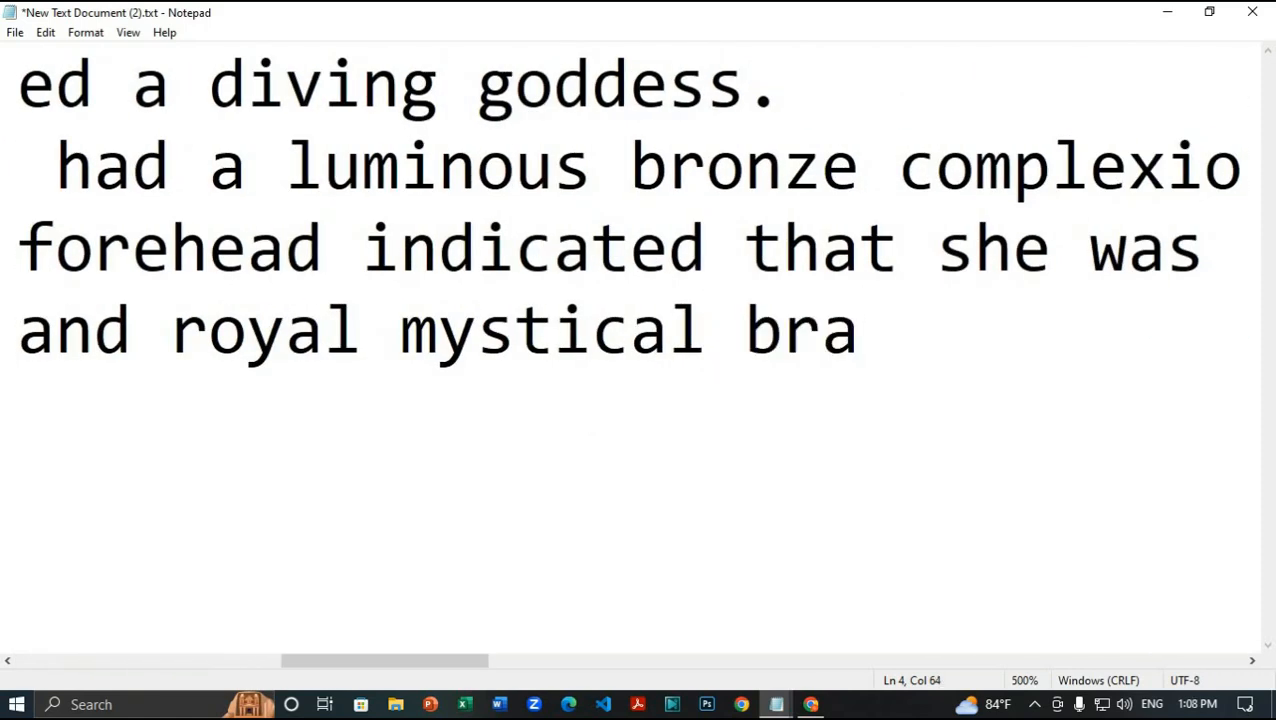
{"action": "type", "text": "celets on"}
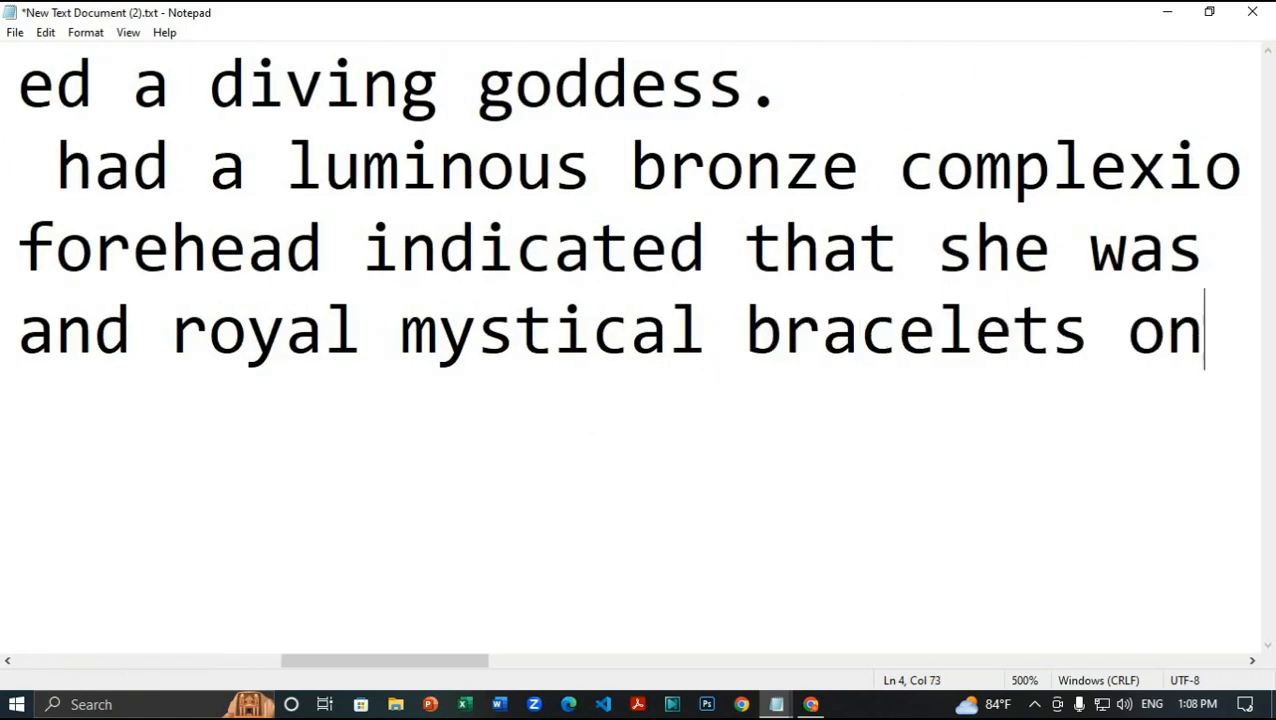
{"action": "type", "text": " her arms, she"}
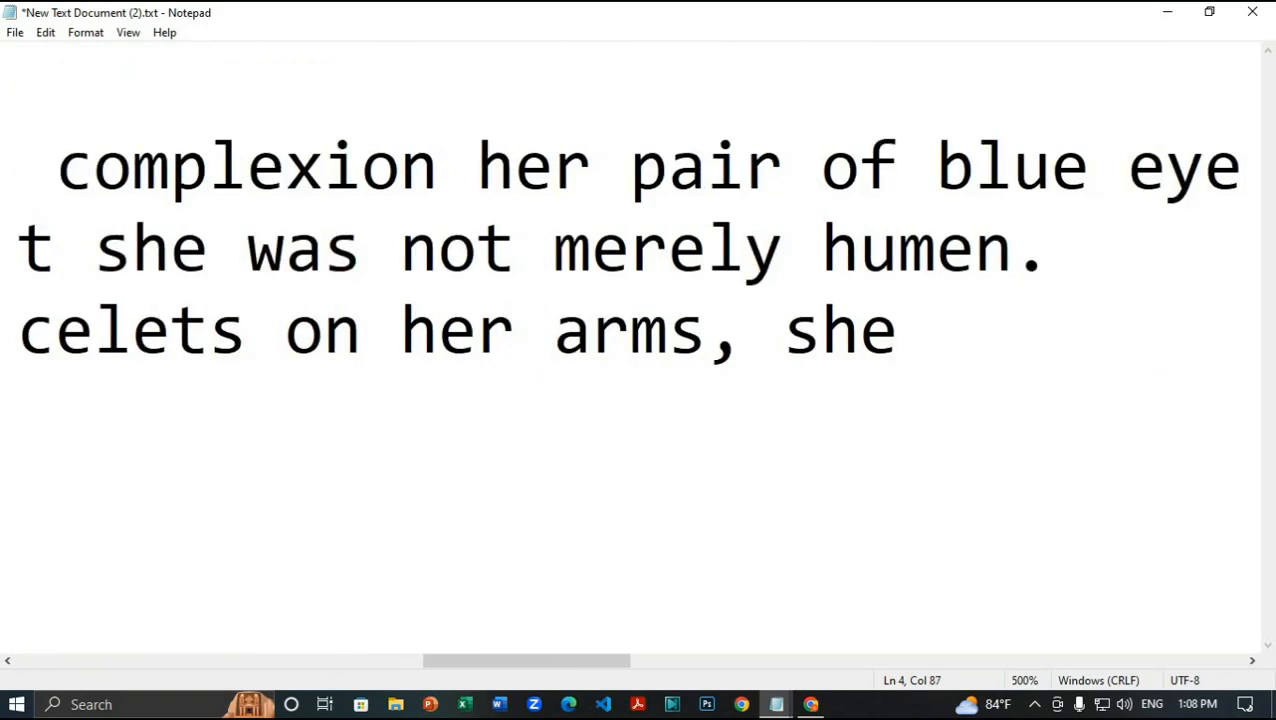
{"action": "type", "text": " clasped her hand"}
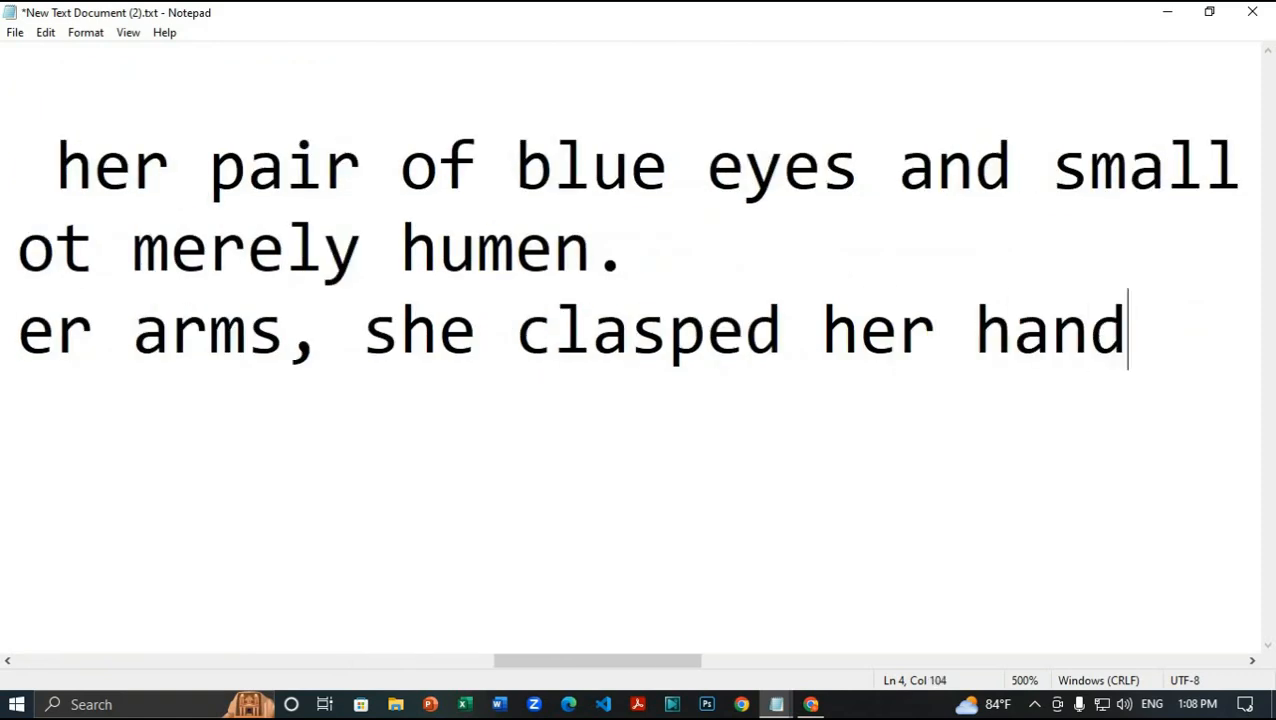
{"action": "type", "text": "s togeder"}
{"action": "key", "text": "BackSpace"}
{"action": "key", "text": "BackSpace"}
{"action": "key", "text": "BackSpace"}
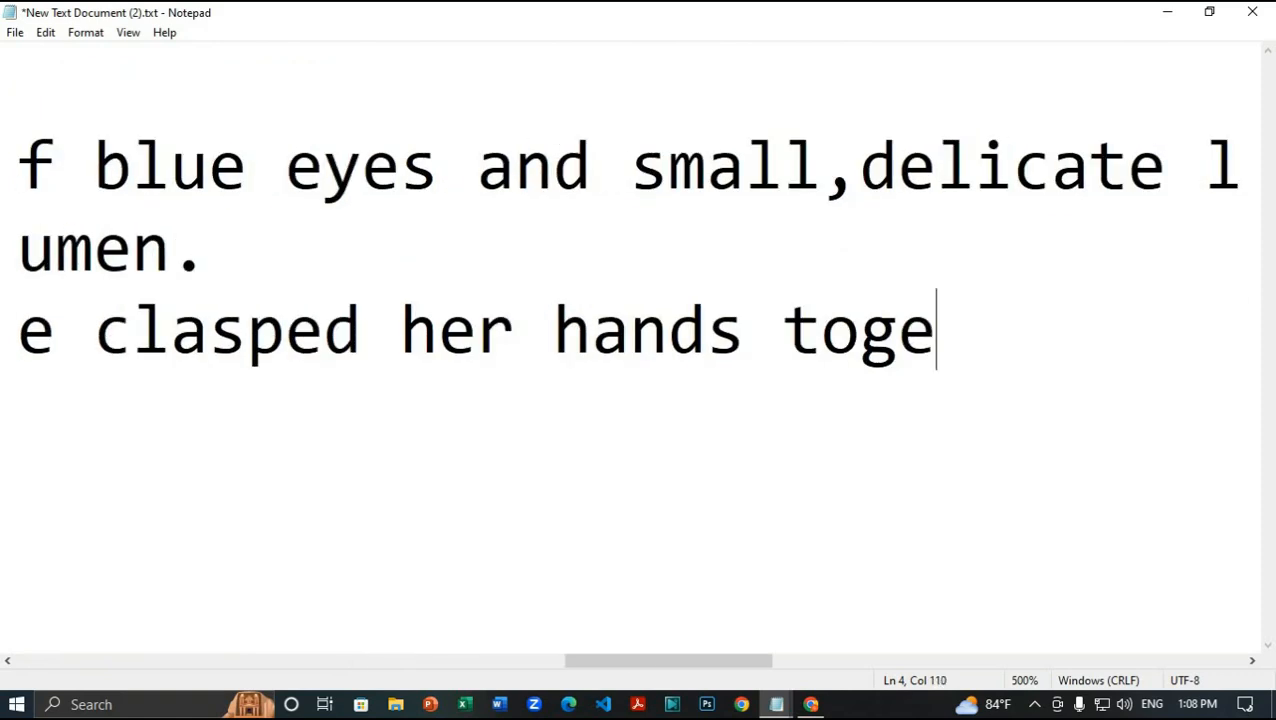
{"action": "type", "text": "ther."}
{"action": "key", "text": "Return"}
{"action": "type", "text": "One "}
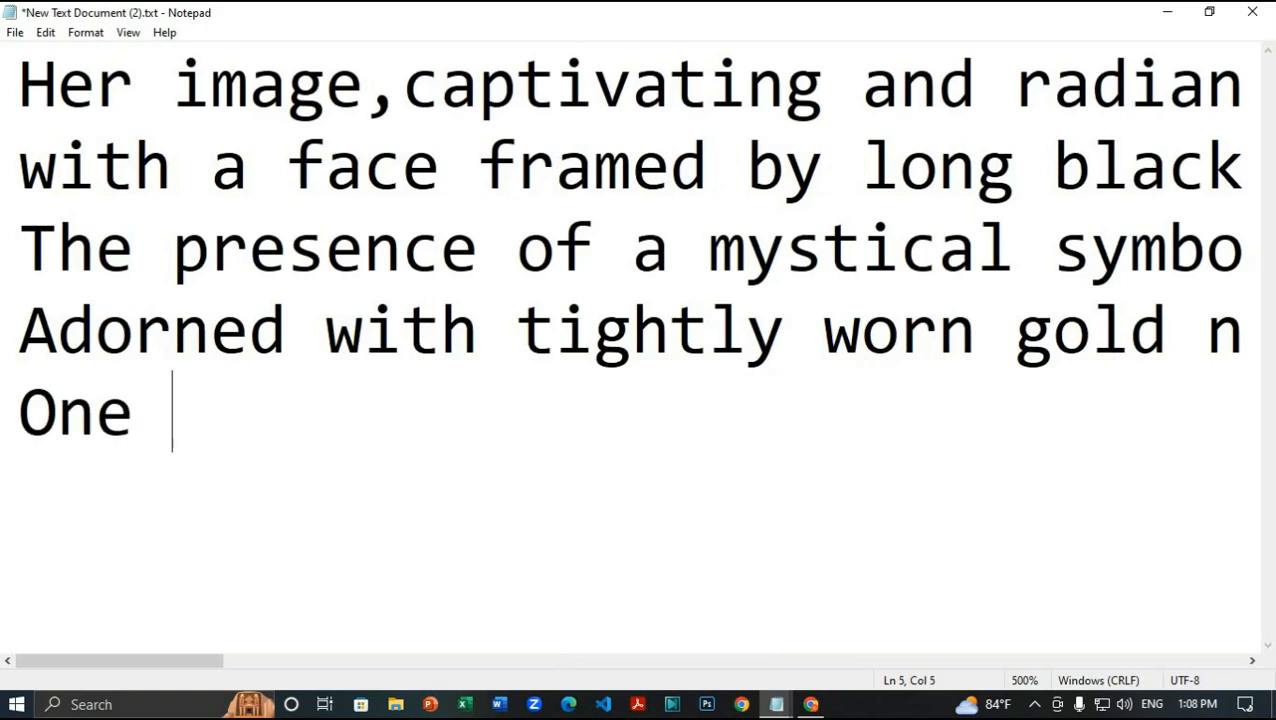
{"action": "type", "text": "leg crossed over the ot"}
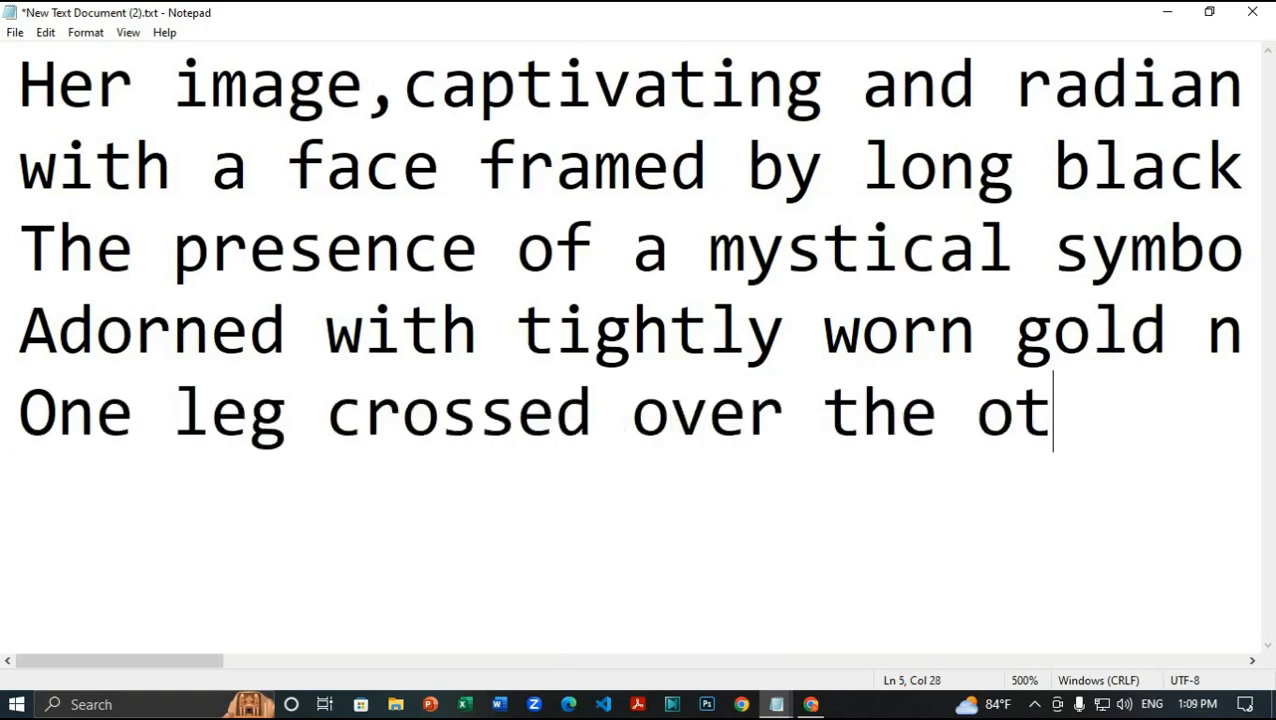
{"action": "type", "text": "herShe"}
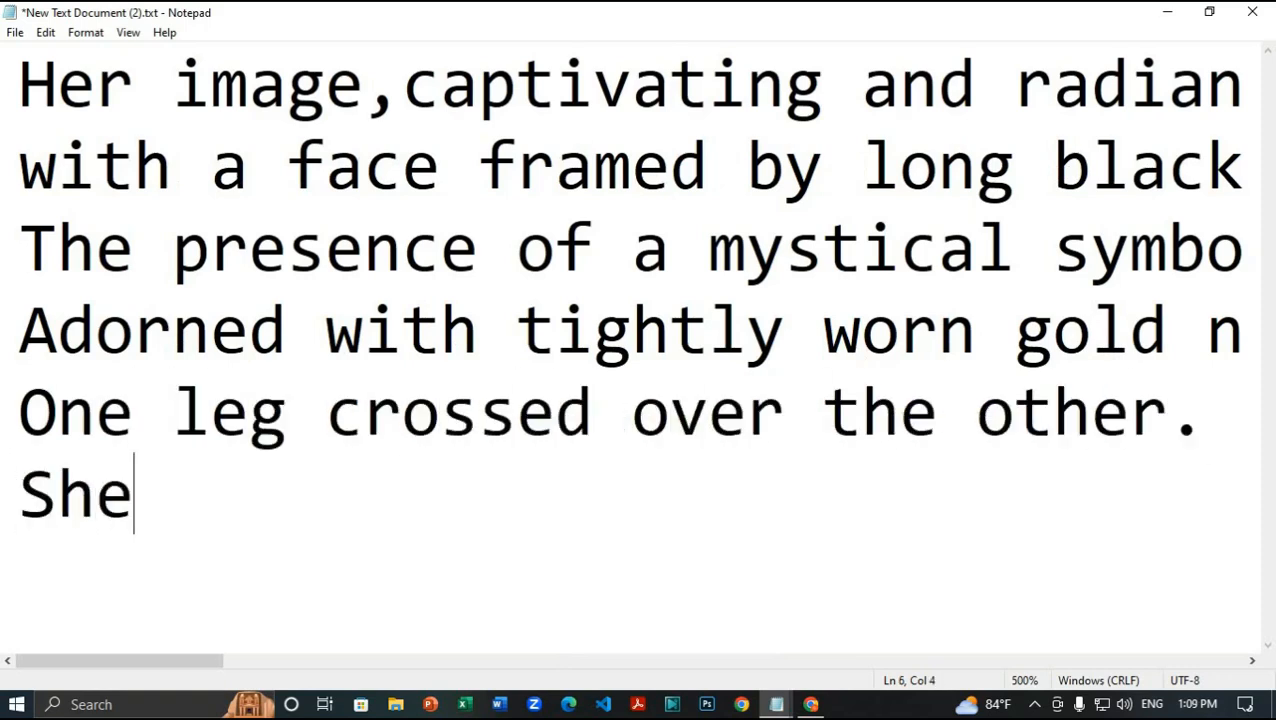
{"action": "type", "text": " was dressed "}
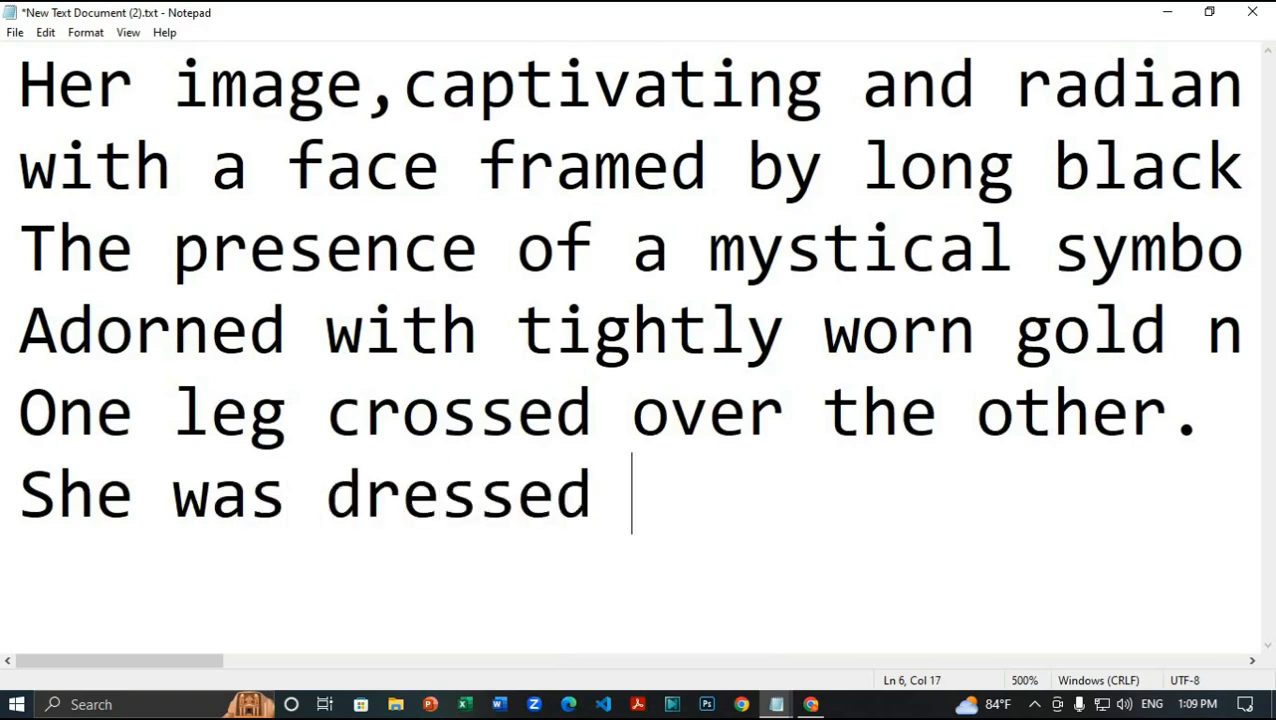
{"action": "type", "text": "in aroyal white attire."}
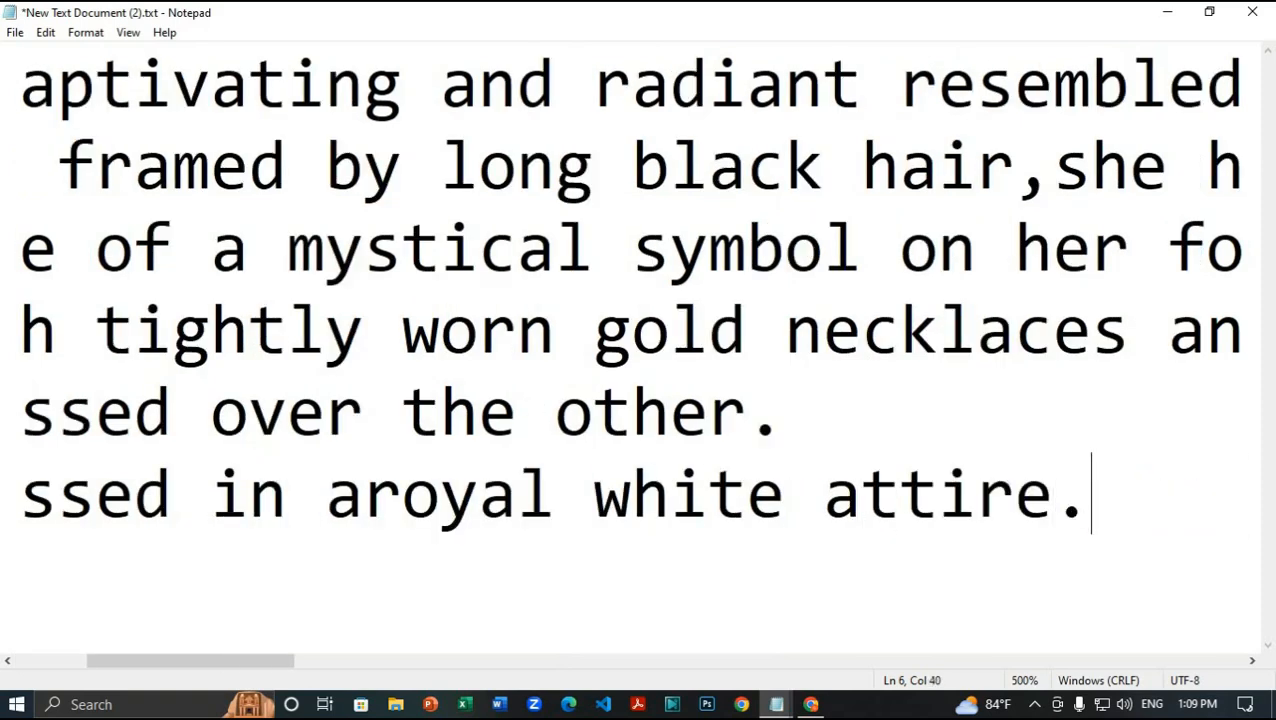
Step: Complete the closing line: royal demeanor, proud face, hair flowing to the sides in a soft breeze
{"action": "key", "text": "BackSpace"}
{"action": "type", "text": "with "}
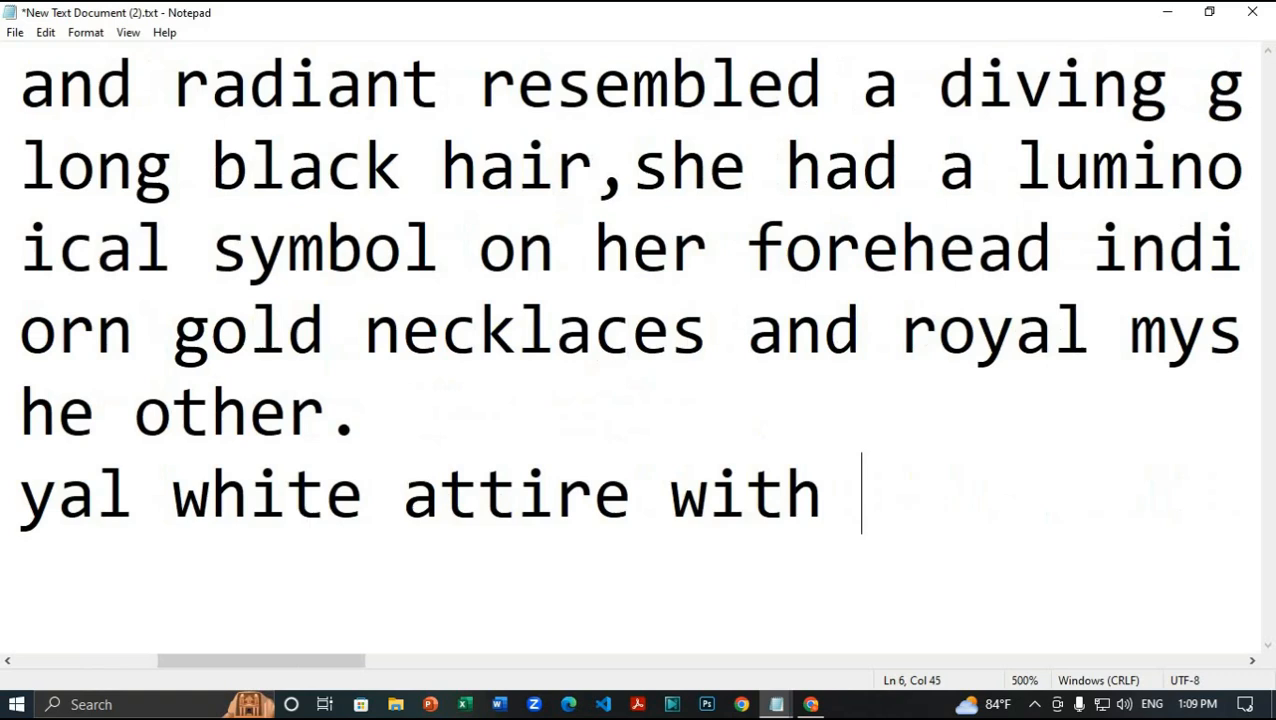
{"action": "type", "text": "a royal demean"}
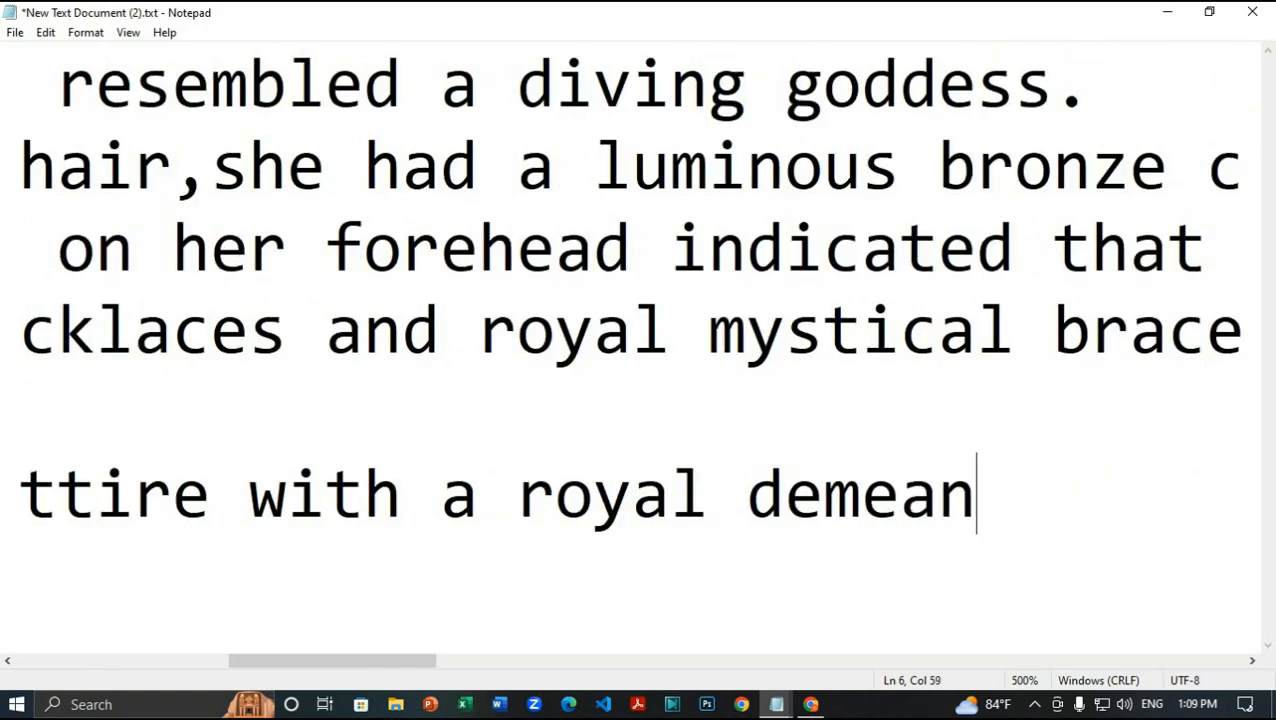
{"action": "type", "text": "or,her pro"}
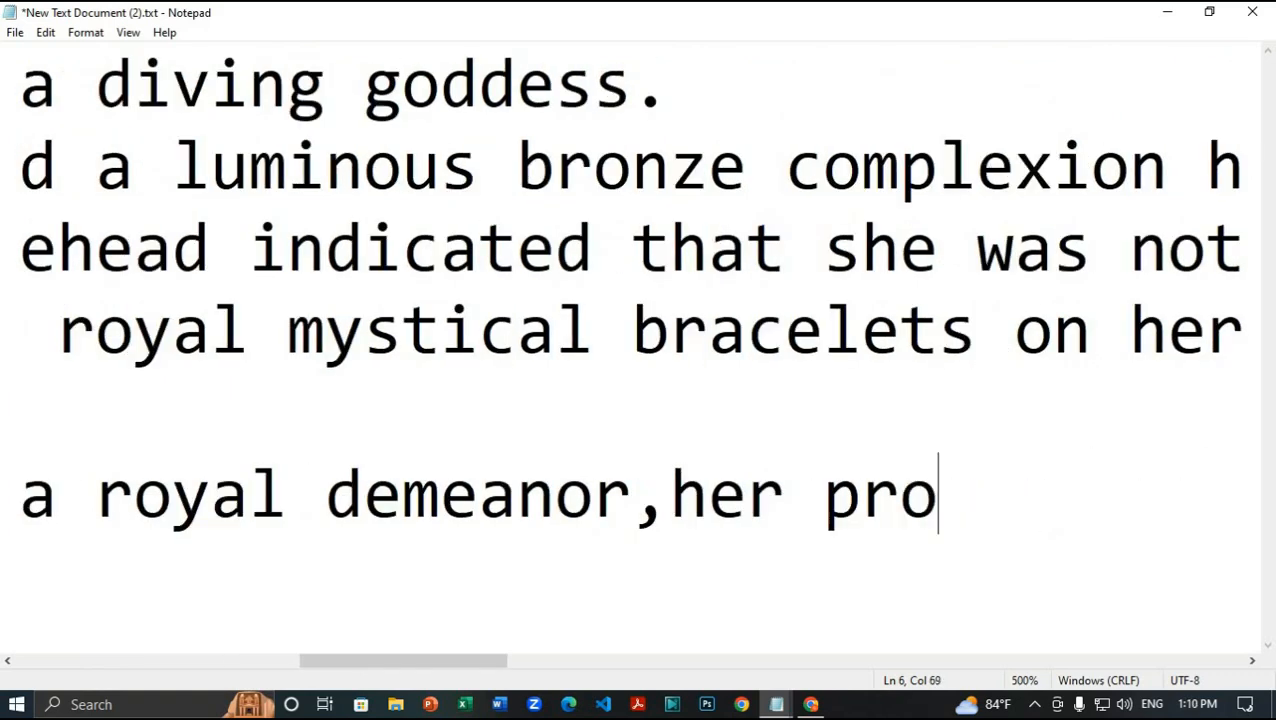
{"action": "type", "text": "ud face,framed byhair"}
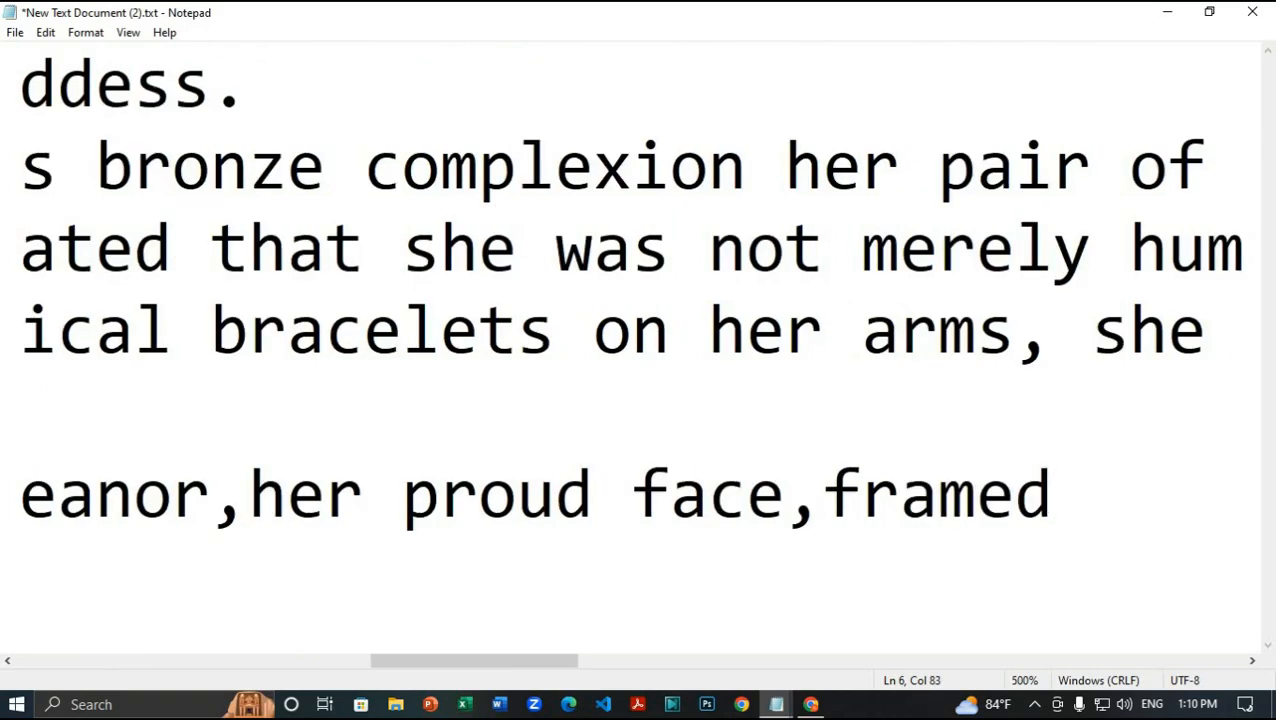
{"action": "key", "text": "Left"}
{"action": "key", "text": "Left"}
{"action": "key", "text": "Left"}
{"action": "key", "text": "Left"}
{"action": "key", "text": "Right"}
{"action": "key", "text": "Right"}
{"action": "key", "text": "Right"}
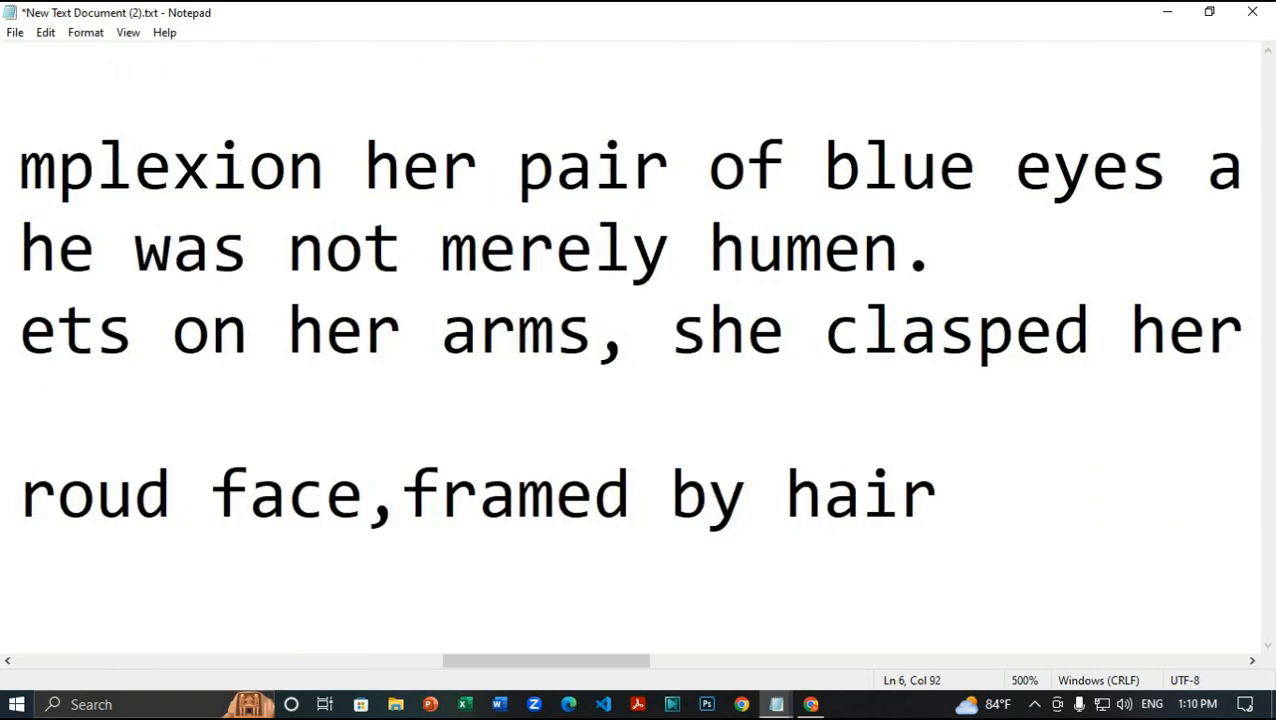
{"action": "key", "text": "Left"}
{"action": "key", "text": "Left"}
{"action": "key", "text": "Left"}
{"action": "key", "text": "Left"}
{"action": "key", "text": "Left"}
{"action": "key", "text": "Left"}
{"action": "key", "text": "Left"}
{"action": "key", "text": "Left"}
{"action": "key", "text": "Left"}
{"action": "key", "text": "Left"}
{"action": "key", "text": "Left"}
{"action": "key", "text": "Left"}
{"action": "key", "text": "Left"}
{"action": "key", "text": "Left"}
{"action": "key", "text": "Left"}
{"action": "key", "text": "Left"}
{"action": "key", "text": "Left"}
{"action": "key", "text": "Left"}
{"action": "key", "text": "Left"}
{"action": "key", "text": "Left"}
{"action": "key", "text": "Right"}
{"action": "key", "text": "Right"}
{"action": "key", "text": "Right"}
{"action": "key", "text": "Right"}
{"action": "key", "text": "Right"}
{"action": "key", "text": "Right"}
{"action": "key", "text": "Right"}
{"action": "key", "text": "Right"}
{"action": "key", "text": "Right"}
{"action": "key", "text": "Right"}
{"action": "key", "text": "Right"}
{"action": "key", "text": "Right"}
{"action": "key", "text": "Right"}
{"action": "key", "text": "Right"}
{"action": "key", "text": "Right"}
{"action": "key", "text": "Right"}
{"action": "key", "text": "Right"}
{"action": "key", "text": "Right"}
{"action": "key", "text": "Right"}
{"action": "key", "text": "Right"}
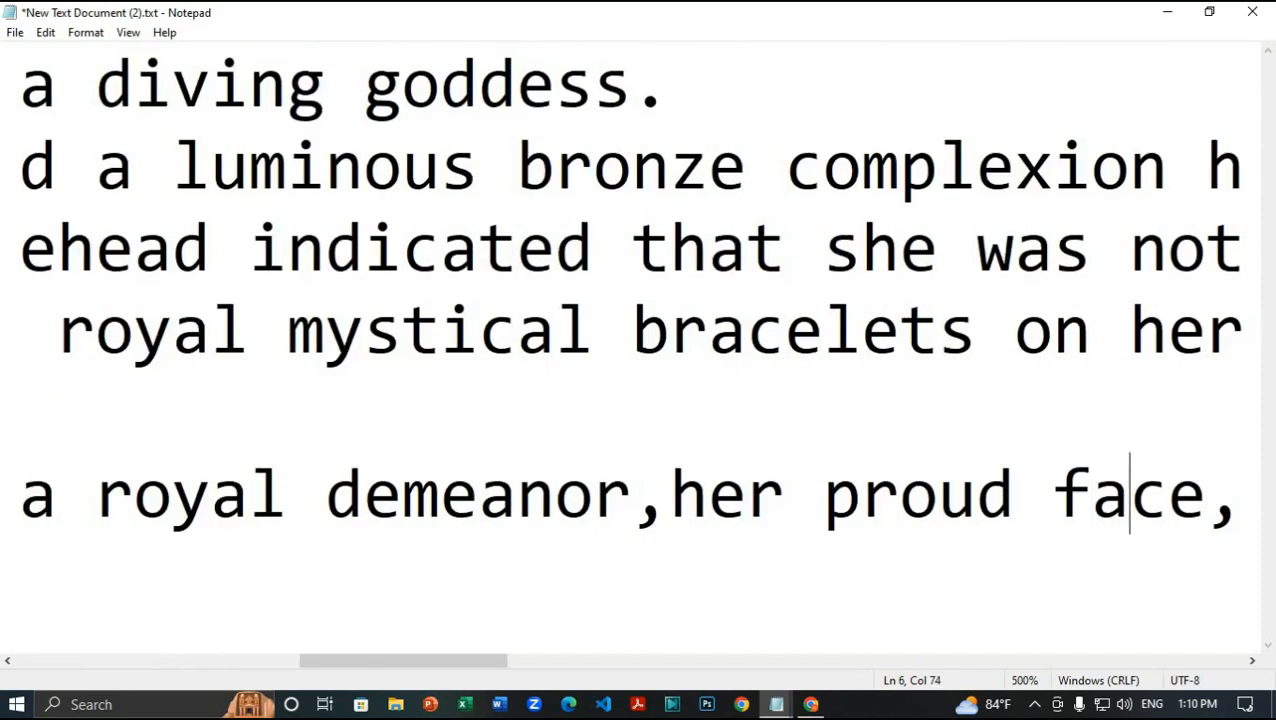
{"action": "key", "text": "Right"}
{"action": "key", "text": "Right"}
{"action": "key", "text": "Right"}
{"action": "key", "text": "Right"}
{"action": "key", "text": "Right"}
{"action": "key", "text": "Right"}
{"action": "key", "text": "Right"}
{"action": "key", "text": "Right"}
{"action": "key", "text": "Right"}
{"action": "key", "text": "Right"}
{"action": "key", "text": "Right"}
{"action": "key", "text": "Right"}
{"action": "key", "text": "Right"}
{"action": "key", "text": "Right"}
{"action": "key", "text": "Right"}
{"action": "key", "text": "Right"}
{"action": "key", "text": "Right"}
{"action": "key", "text": "Right"}
{"action": "type", "text": "flowing"}
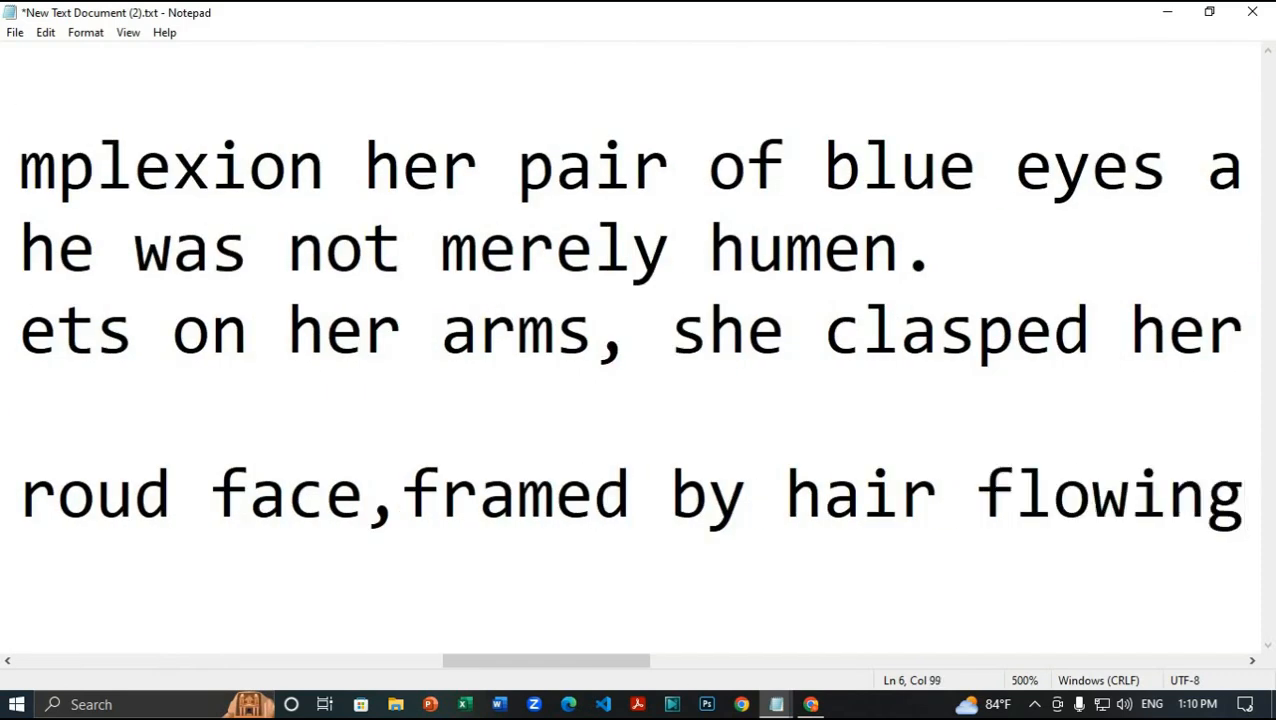
{"action": "type", "text": " to the sides,gen"}
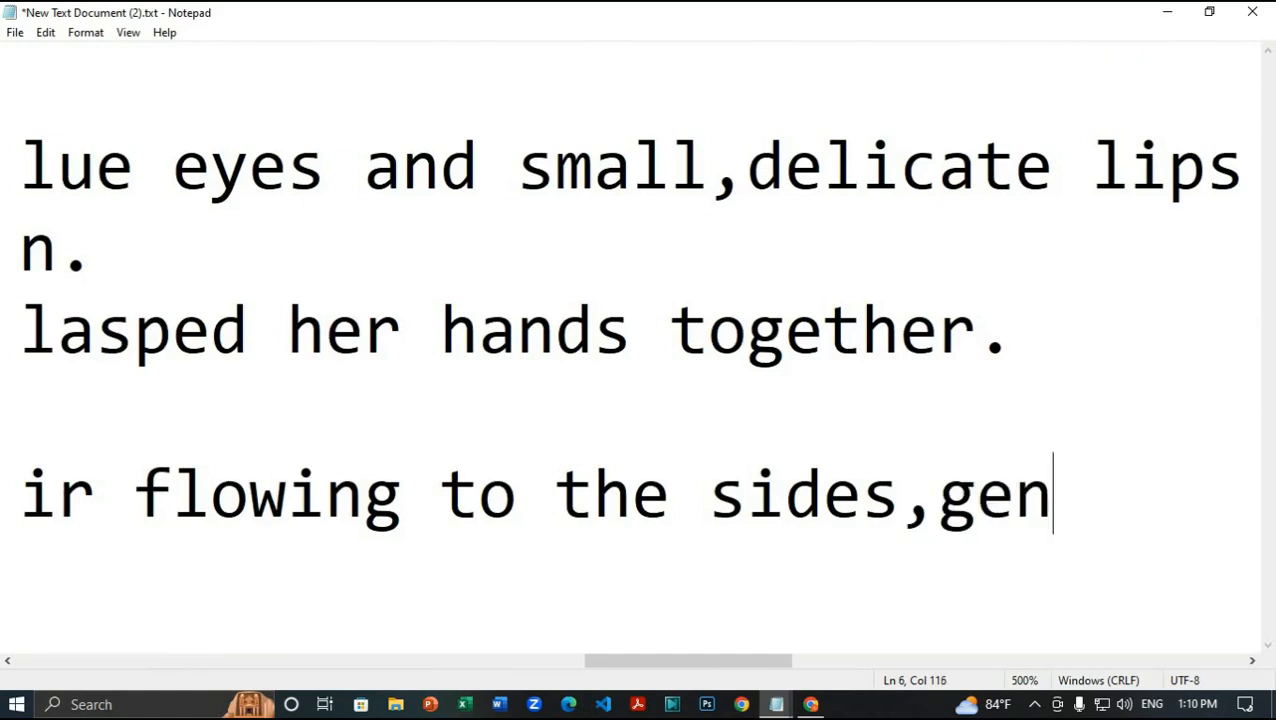
{"action": "type", "text": "tly moved by a soft"}
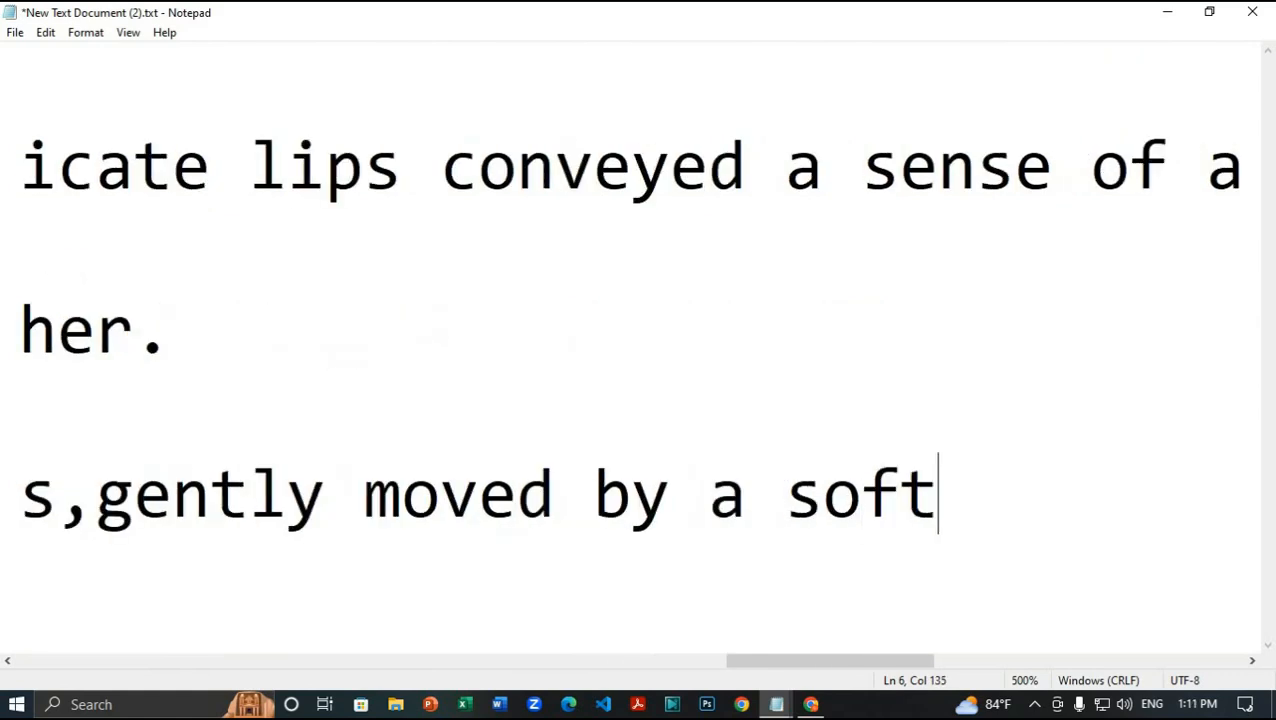
{"action": "type", "text": " breeze."}
Step: Zoom out and copy the entire goddess description
{"action": "scroll", "coordinate": [532, 287], "scroll_direction": "down", "scroll_amount": 20}
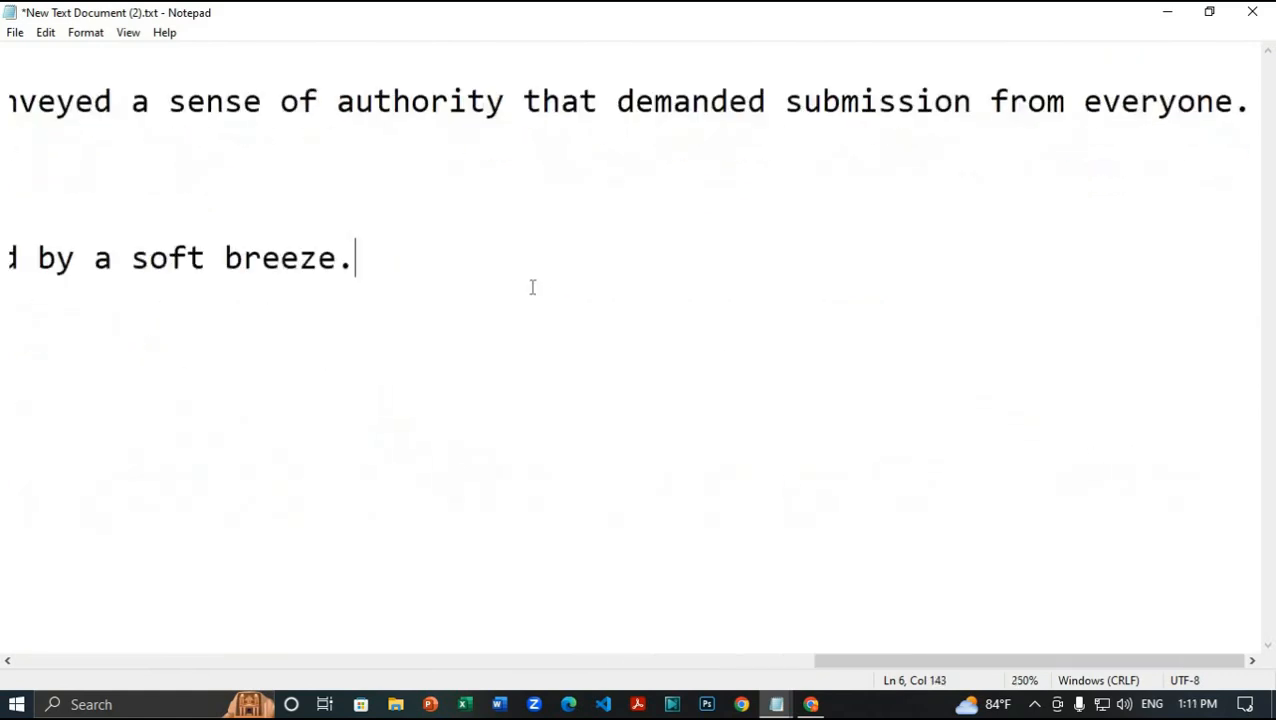
{"action": "scroll", "coordinate": [532, 287], "scroll_direction": "up", "scroll_amount": 7}
{"action": "scroll", "coordinate": [532, 287], "scroll_direction": "up", "scroll_amount": 1}
{"action": "scroll", "coordinate": [532, 287], "scroll_direction": "down", "scroll_amount": 1}
{"action": "scroll", "coordinate": [532, 287], "scroll_direction": "up", "scroll_amount": 3}
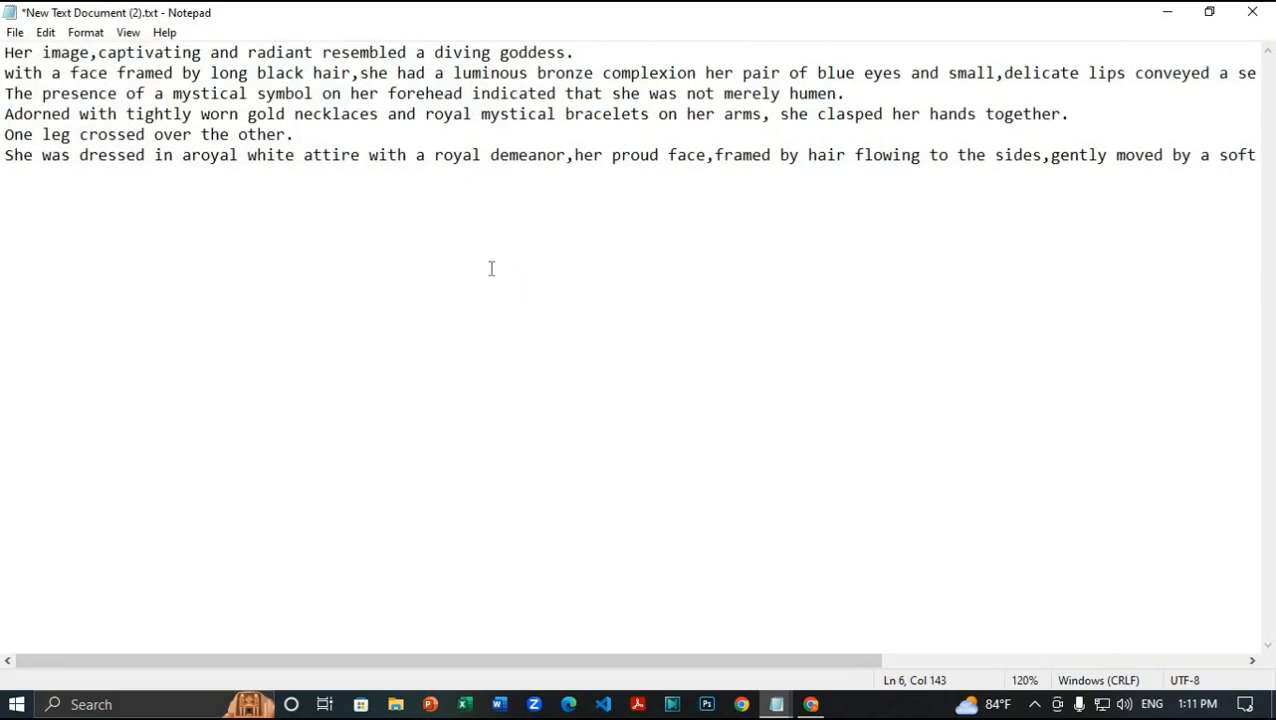
{"action": "scroll", "coordinate": [491, 269], "scroll_direction": "down", "scroll_amount": 5}
{"action": "scroll", "coordinate": [493, 270], "scroll_direction": "up", "scroll_amount": 2}
{"action": "left_click_drag", "start_coordinate": [843, 108], "coordinate": [51, 85]}
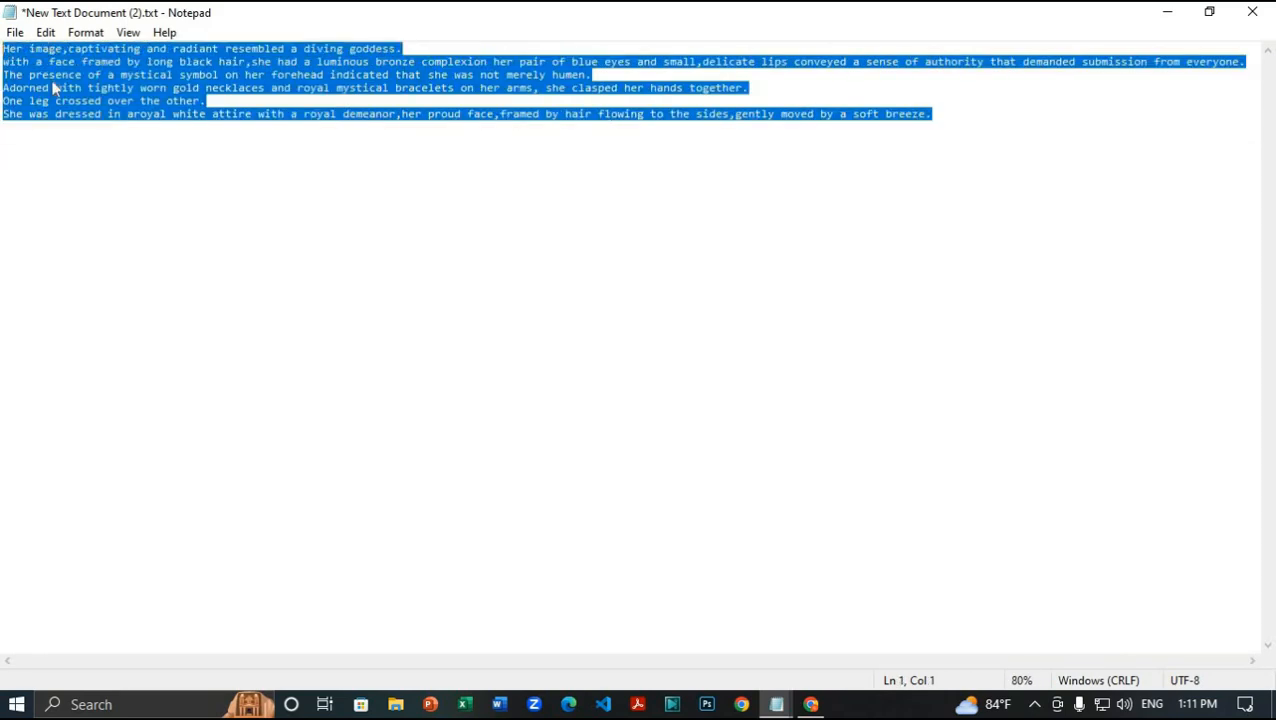
{"action": "right_click", "coordinate": [51, 85]}
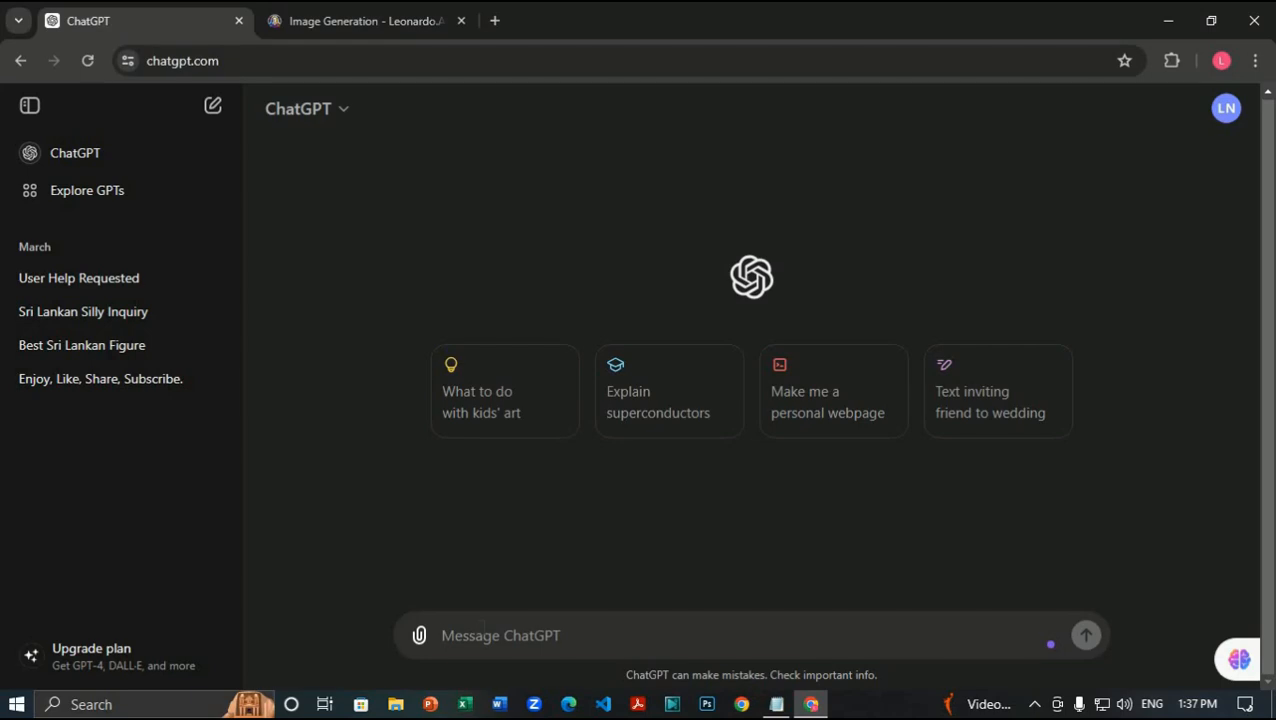
{"action": "type", "text": "\""}
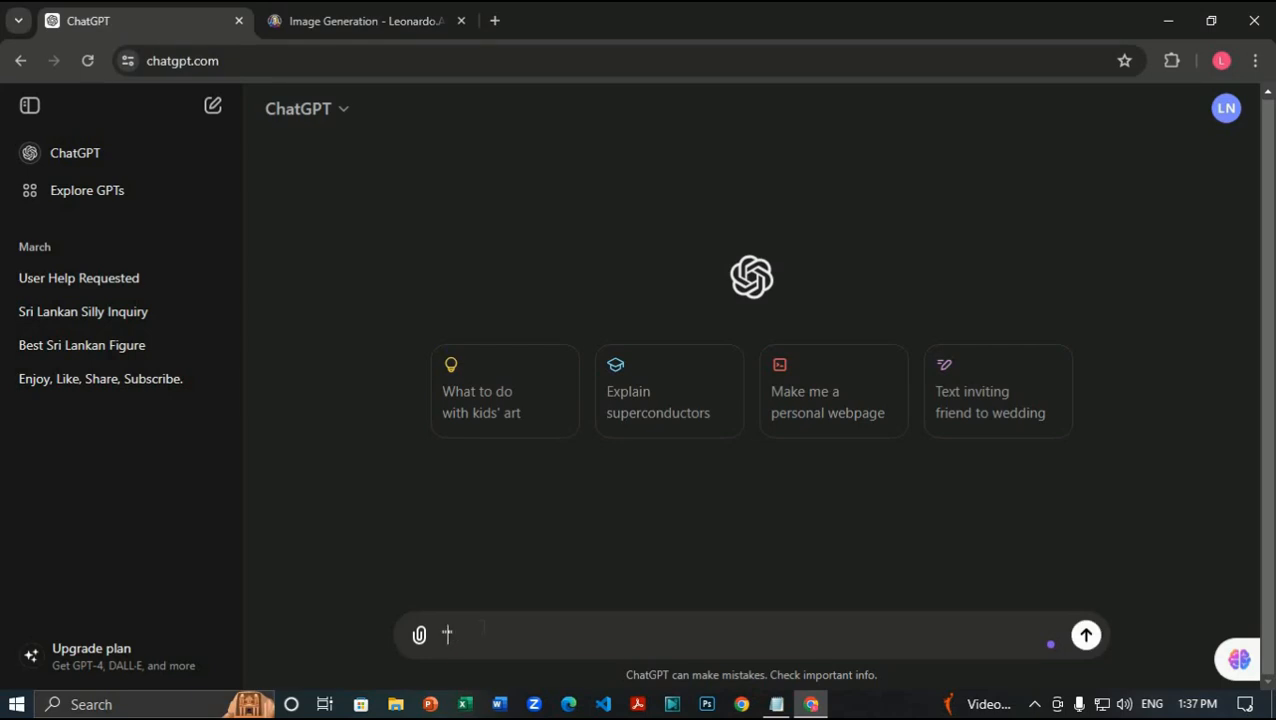
Step: Paste and send the goddess description, then ask ChatGPT to convert it into an amazing prompt
{"action": "key", "text": "ctrl+v"}
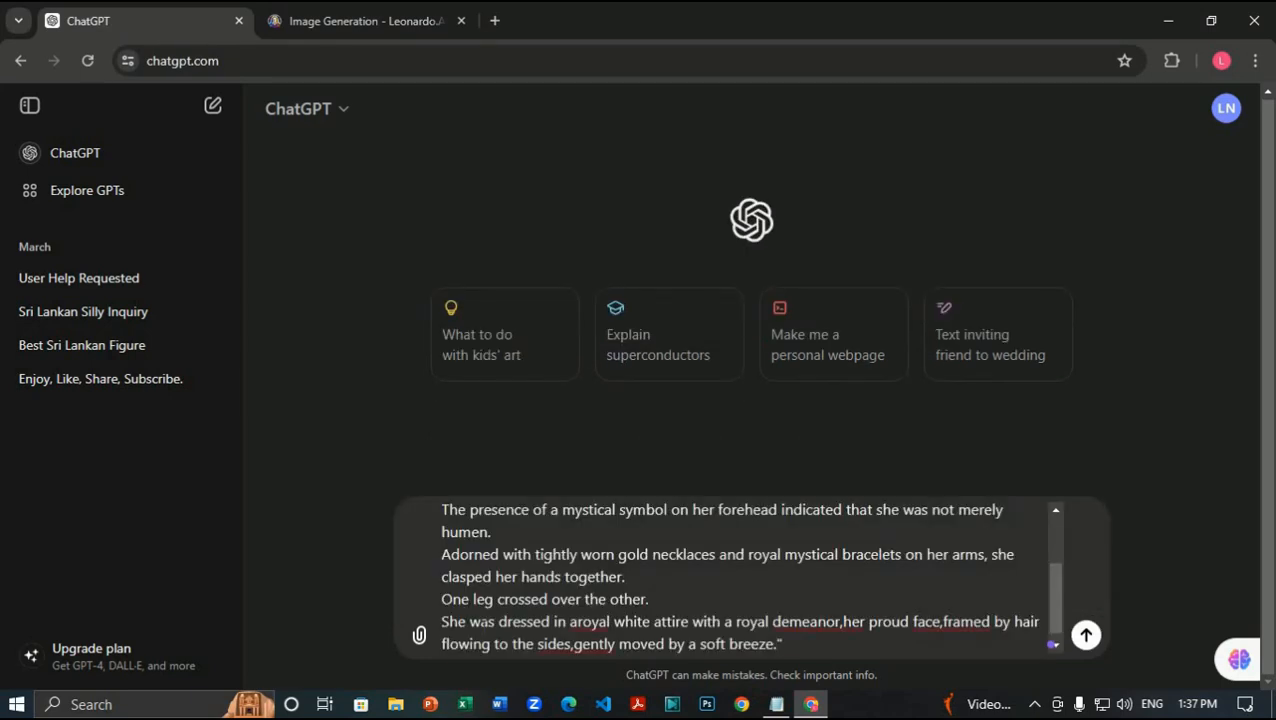
{"action": "key", "text": "Return"}
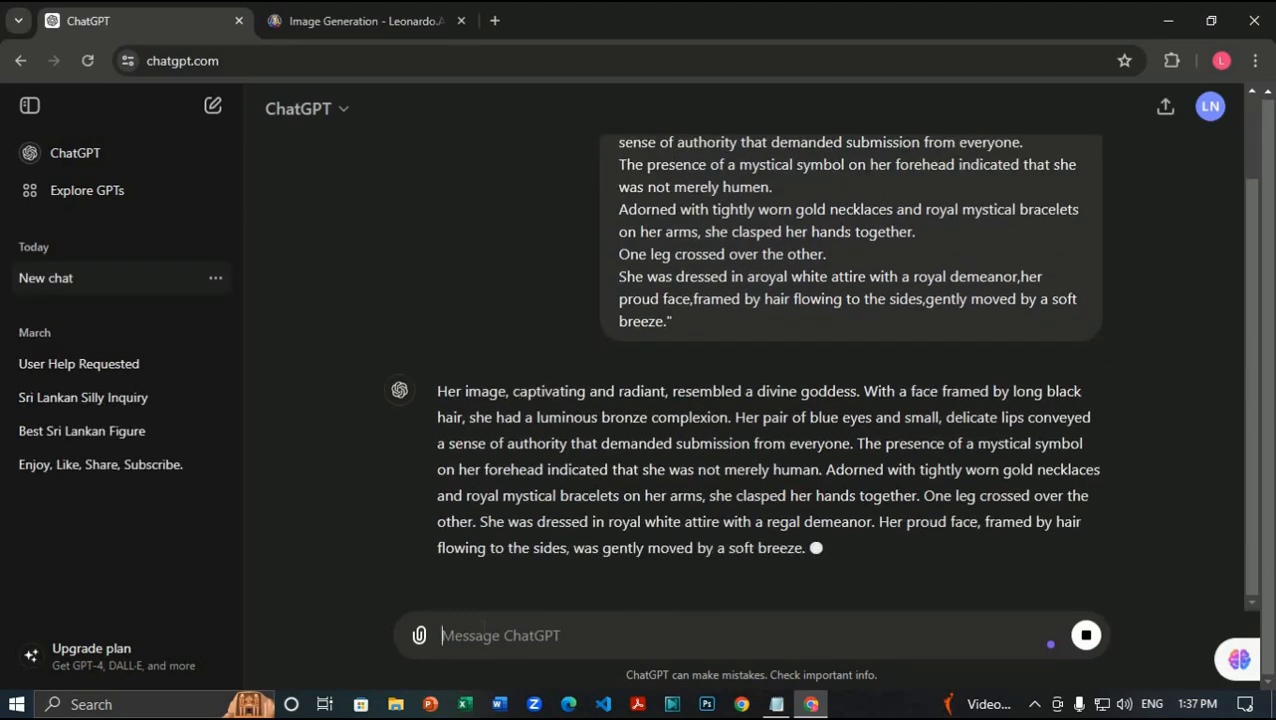
{"action": "type", "text": "can you convert amazing prompt"}
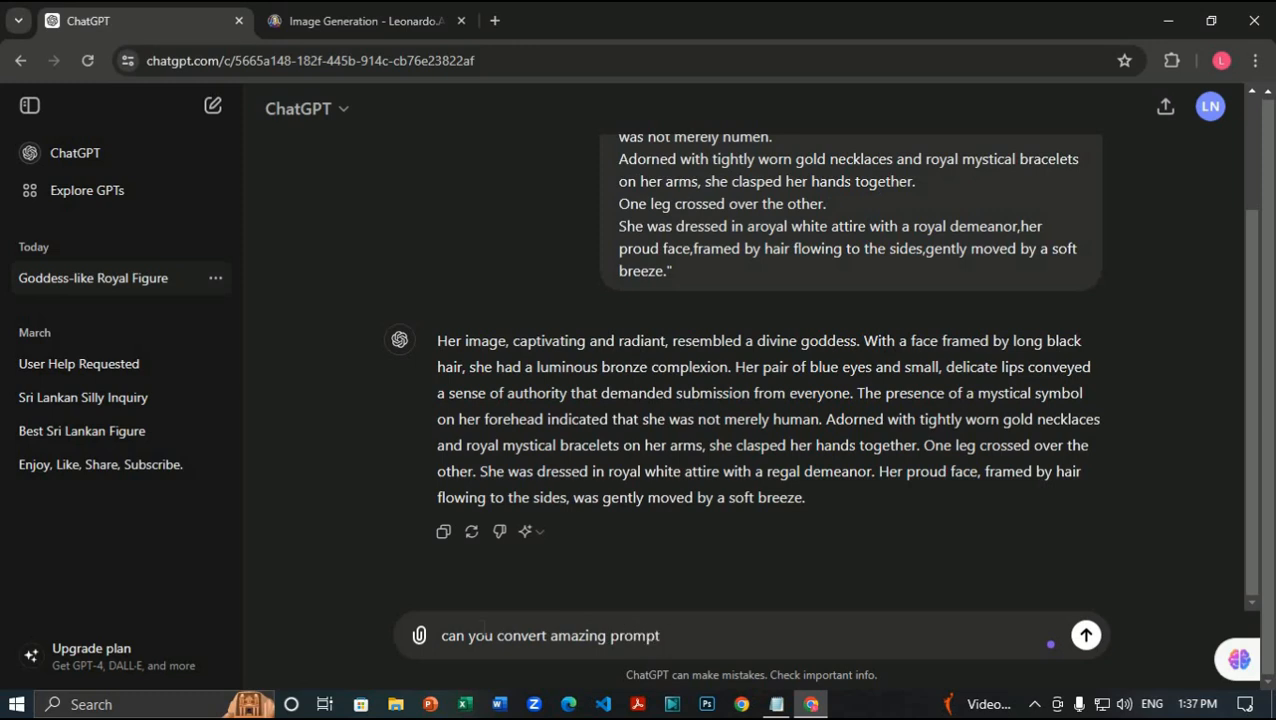
{"action": "key", "text": "Return"}
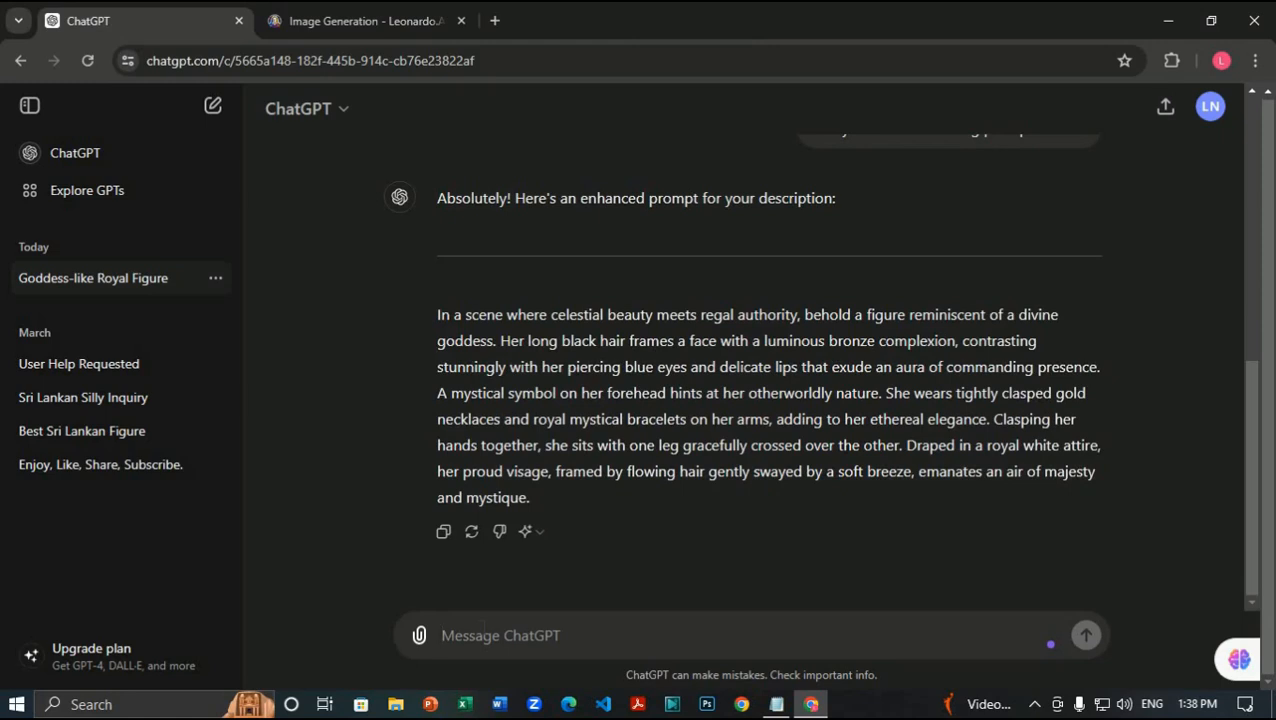
Step: Ask ChatGPT twice for another version of the prompt
{"action": "type", "text": "another"}
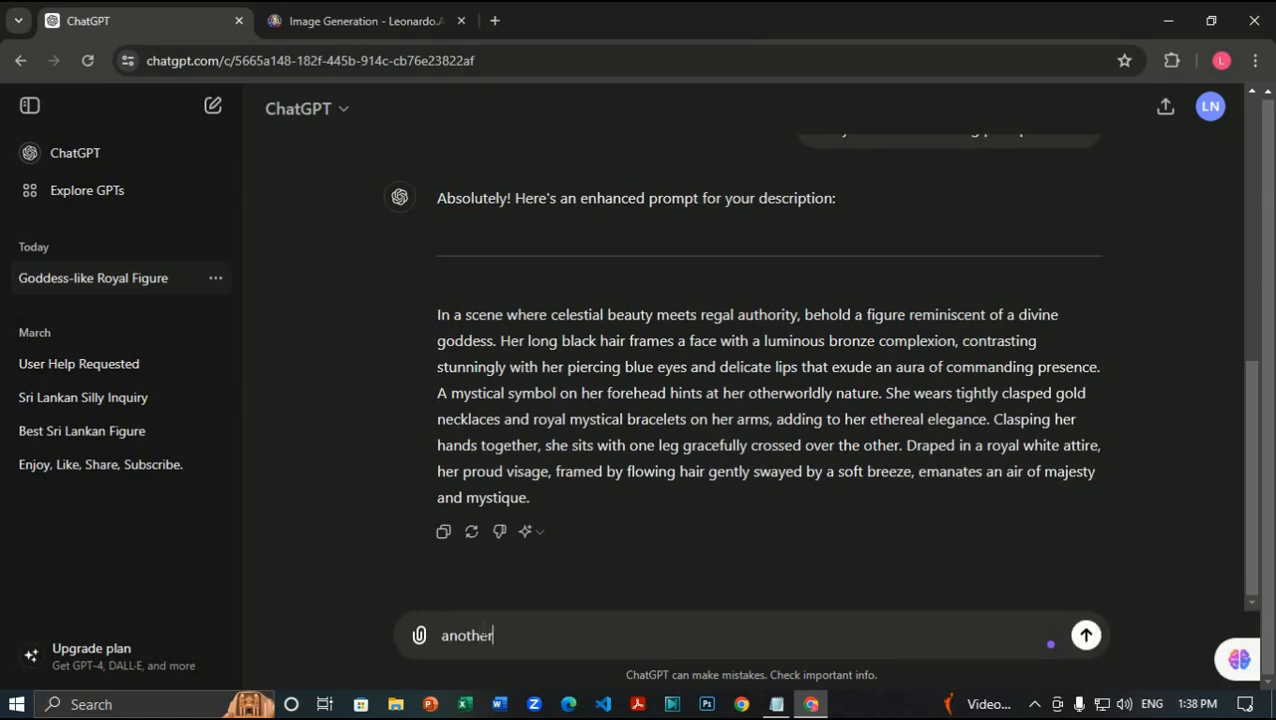
{"action": "key", "text": "Return"}
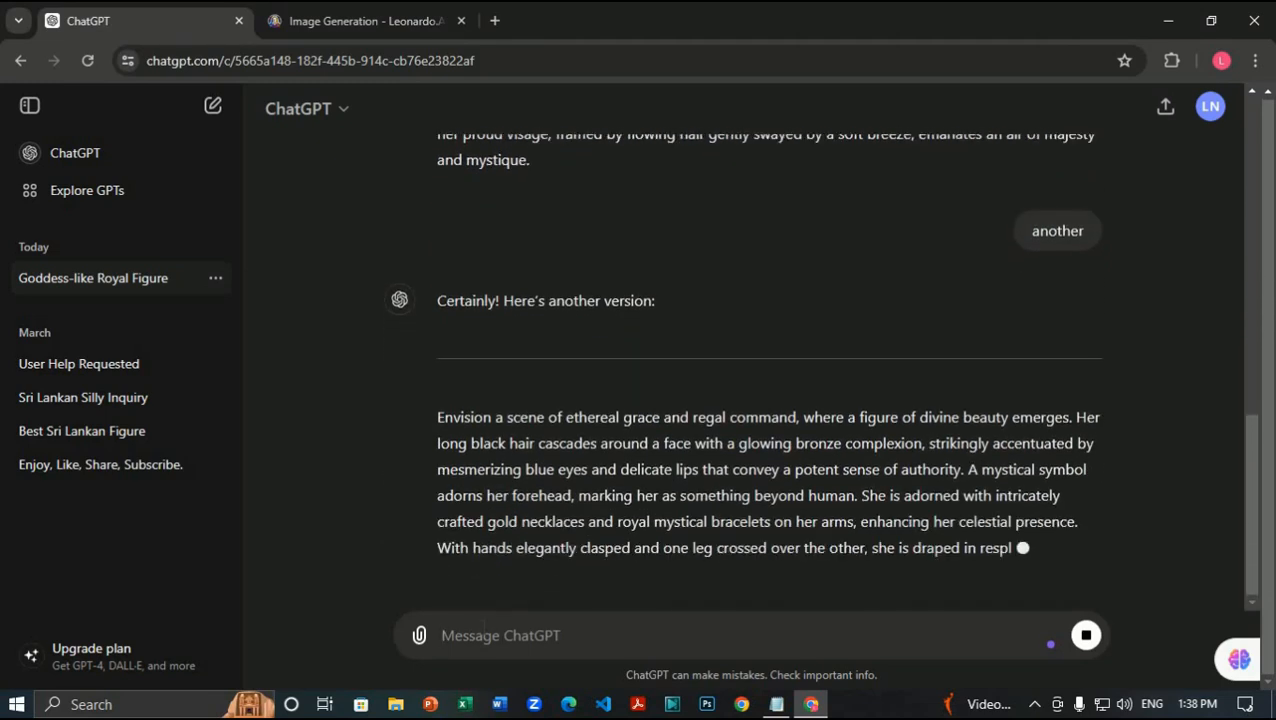
{"action": "type", "text": "an"}
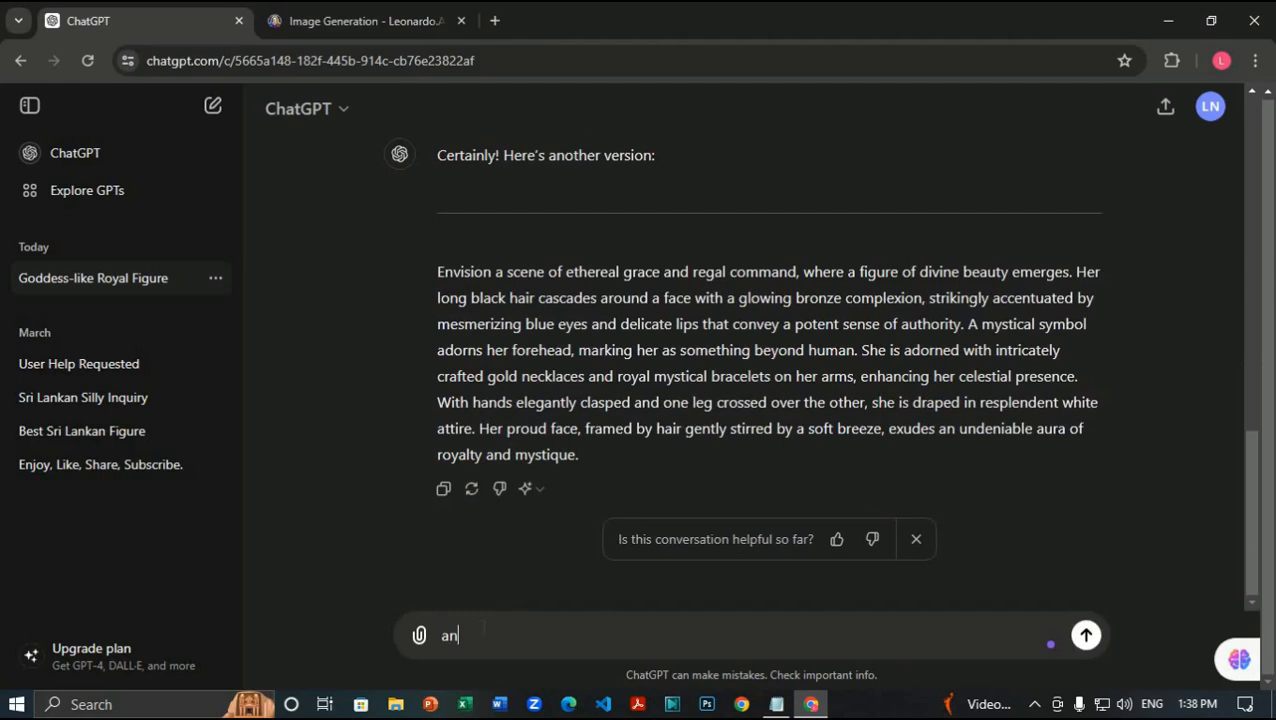
{"action": "type", "text": "other"}
{"action": "key", "text": "Return"}
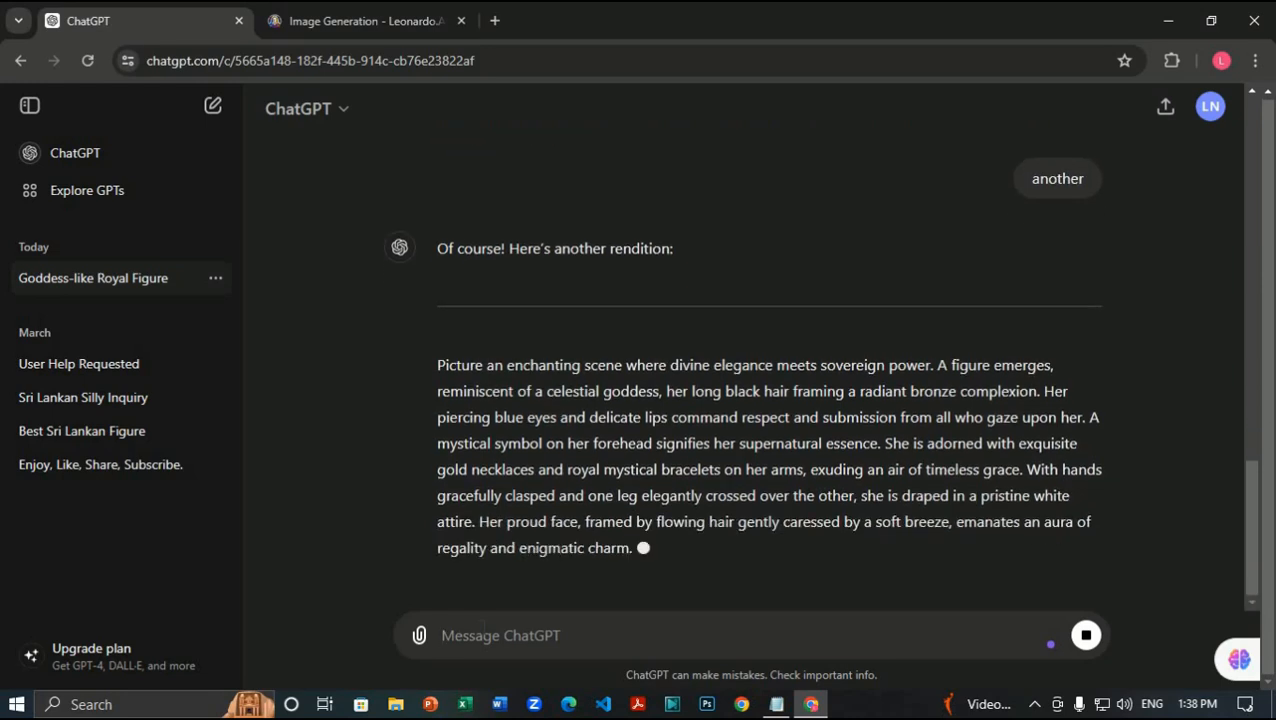
Step: Copy the 'In a scene where celestial beauty meets regal authority' reply
{"action": "scroll", "coordinate": [874, 350], "scroll_direction": "up", "scroll_amount": 9}
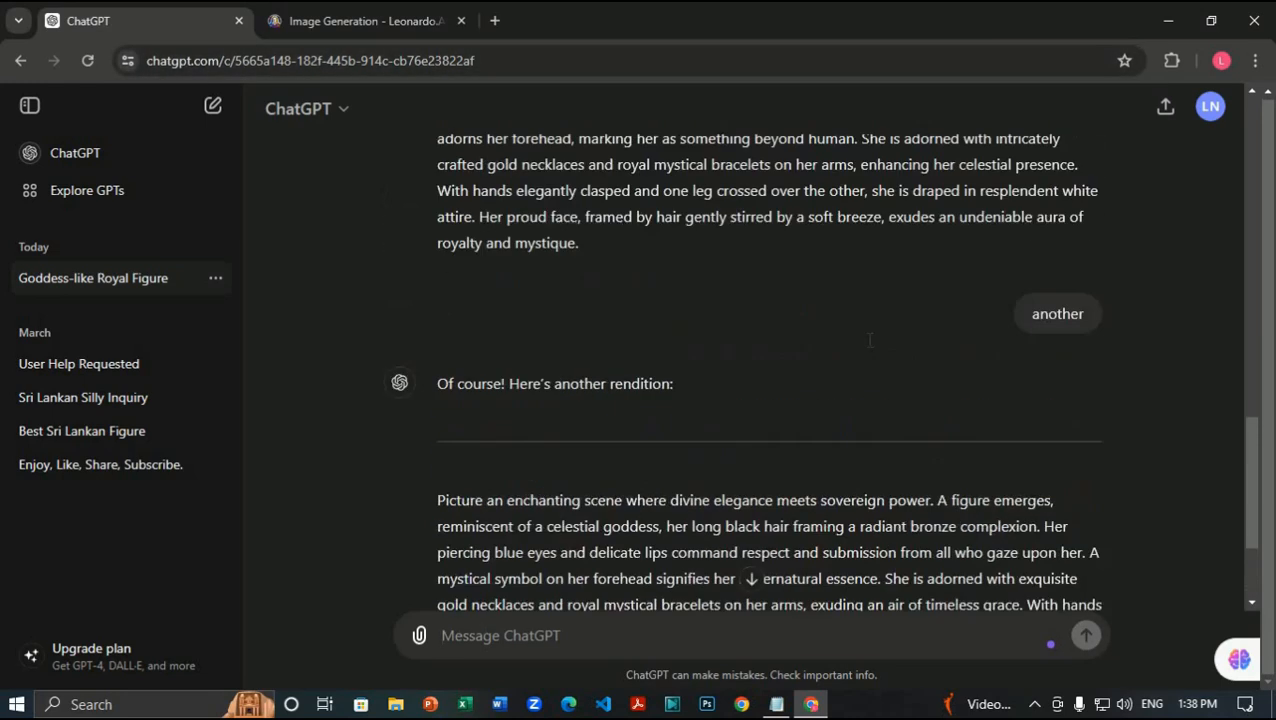
{"action": "scroll", "coordinate": [874, 350], "scroll_direction": "down", "scroll_amount": 9}
{"action": "scroll", "coordinate": [834, 445], "scroll_direction": "up", "scroll_amount": 10}
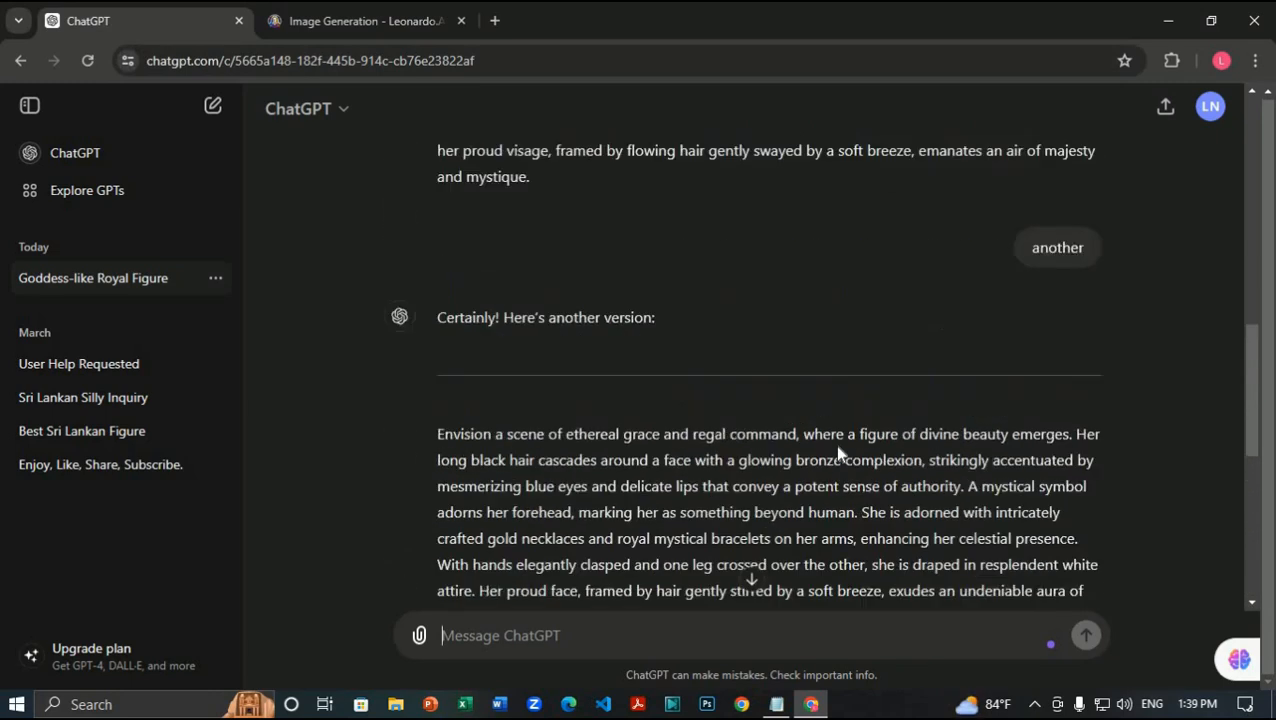
{"action": "scroll", "coordinate": [781, 424], "scroll_direction": "down", "scroll_amount": 2}
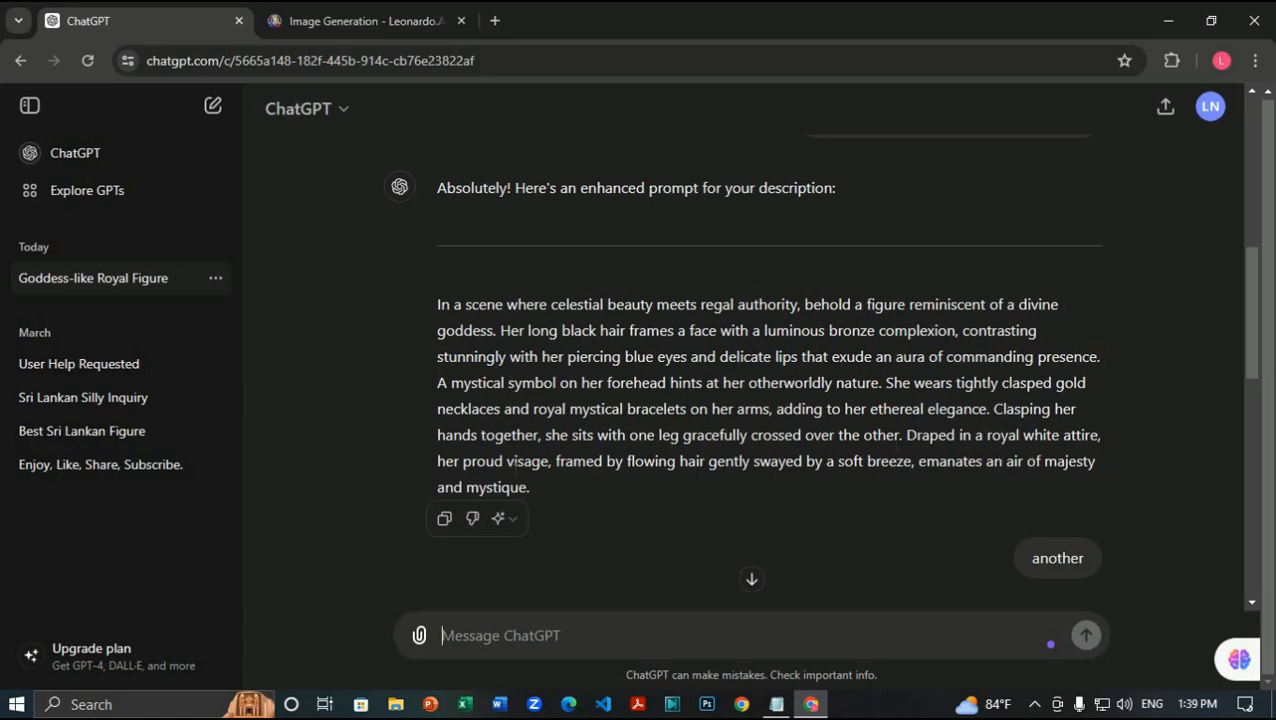
{"action": "left_click", "coordinate": [445, 520]}
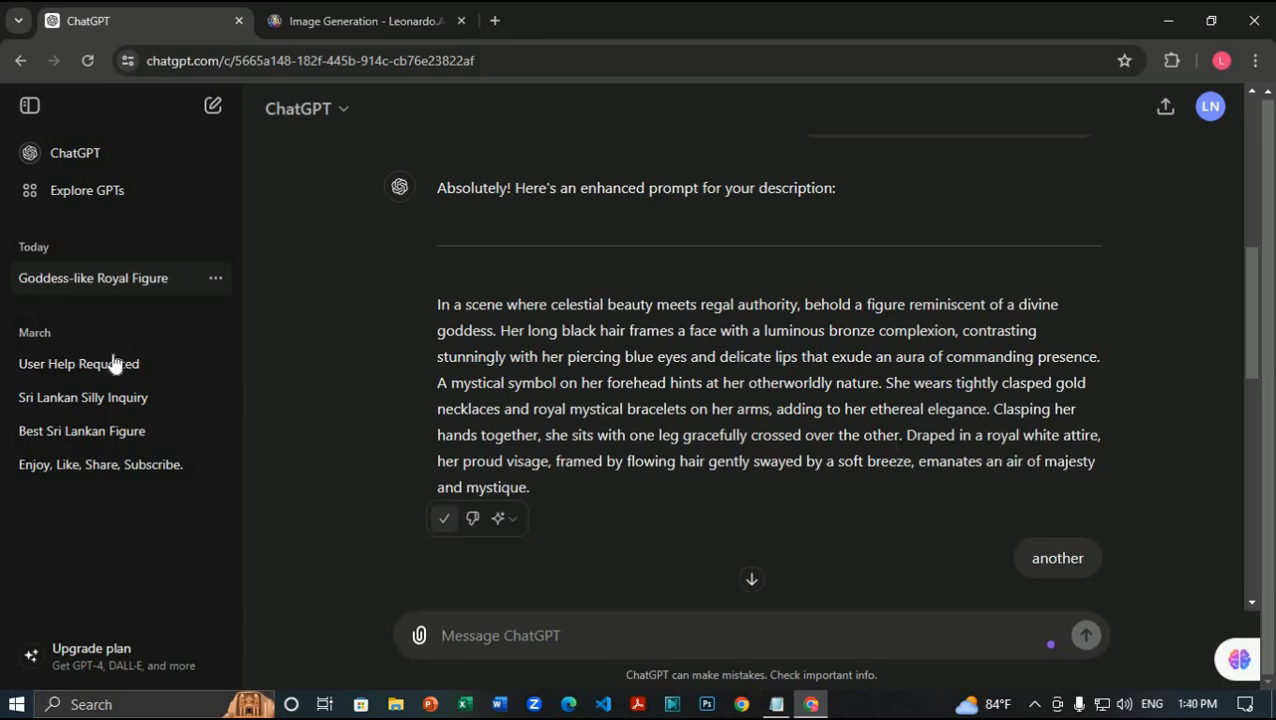
Step: Paste the celestial-beauty prompt into Leonardo.Ai and delete ChatGPT's intro line and separator
{"action": "left_click", "coordinate": [379, 15]}
{"action": "scroll", "coordinate": [289, 414], "scroll_direction": "down", "scroll_amount": 3}
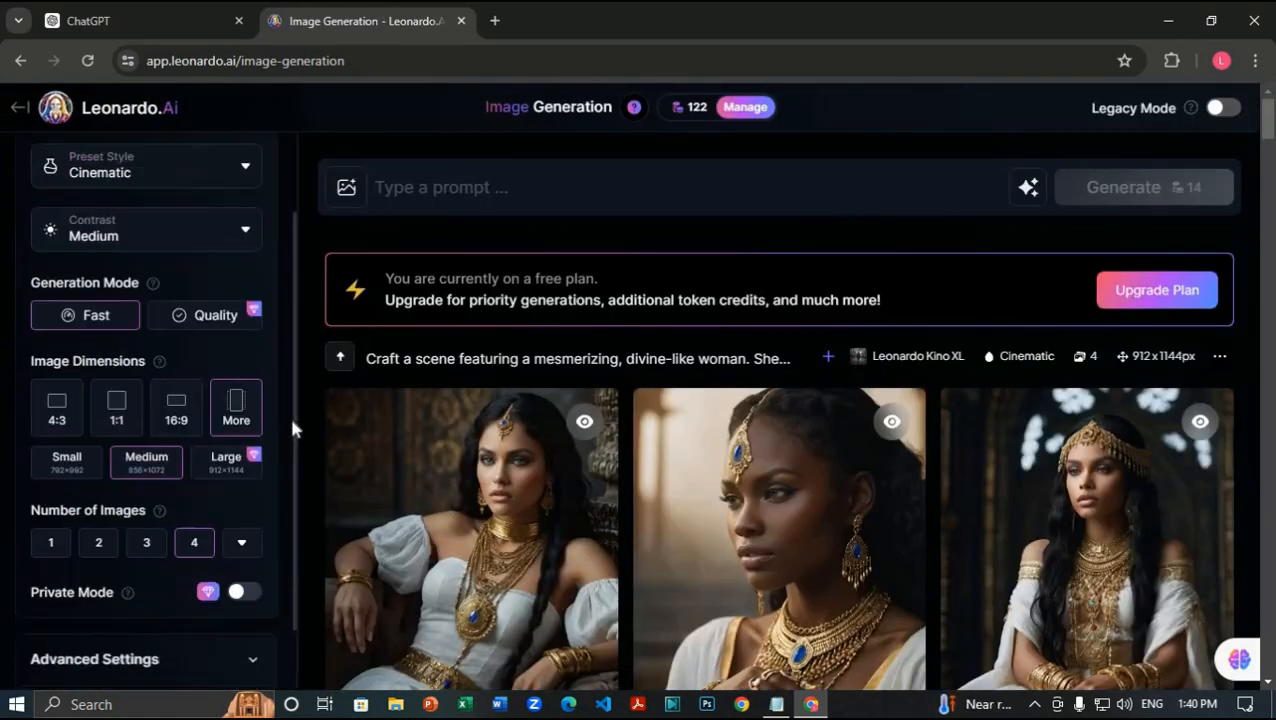
{"action": "scroll", "coordinate": [512, 416], "scroll_direction": "down", "scroll_amount": 4}
{"action": "scroll", "coordinate": [510, 414], "scroll_direction": "up", "scroll_amount": 3}
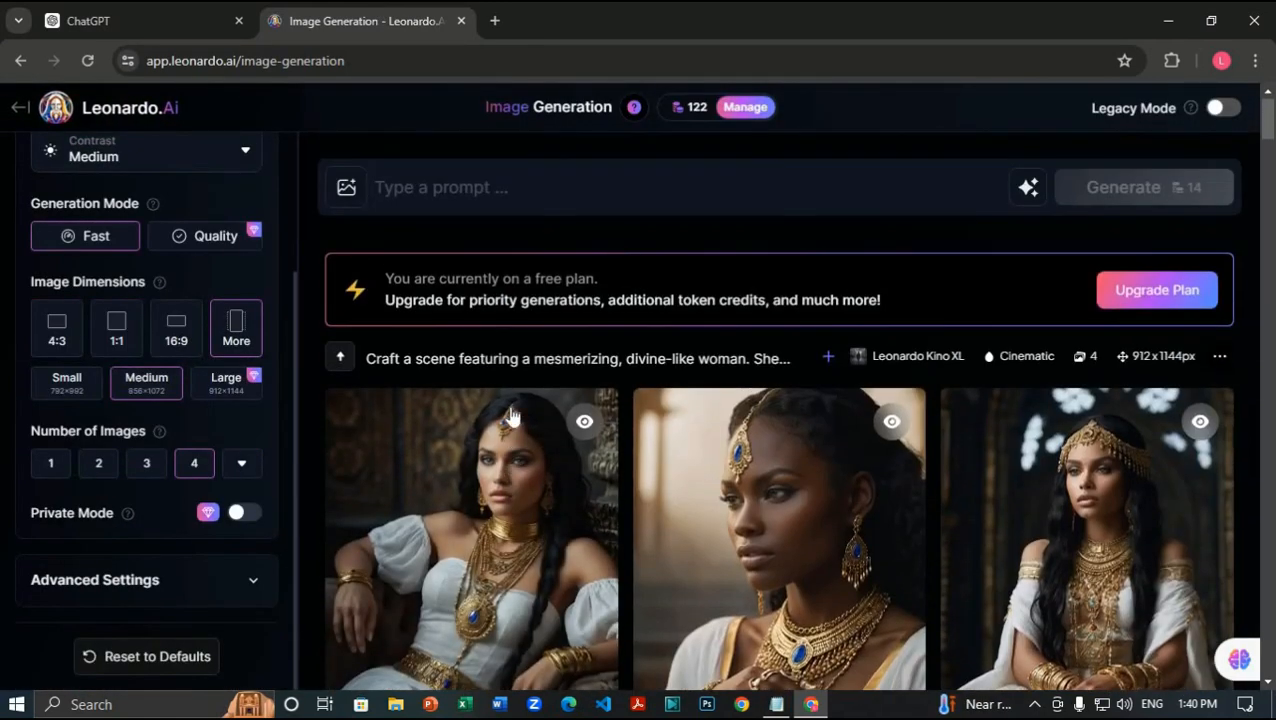
{"action": "left_click", "coordinate": [627, 189]}
{"action": "key", "text": "ctrl+v"}
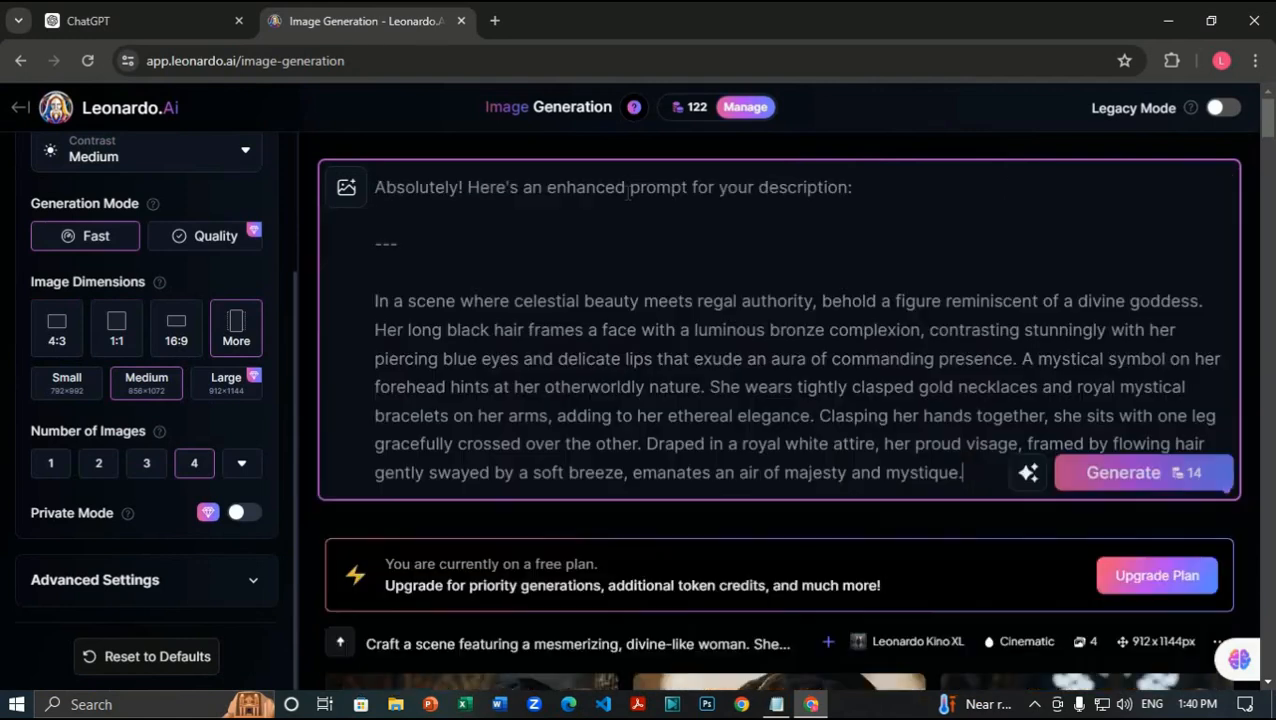
{"action": "left_click_drag", "start_coordinate": [372, 180], "coordinate": [398, 246]}
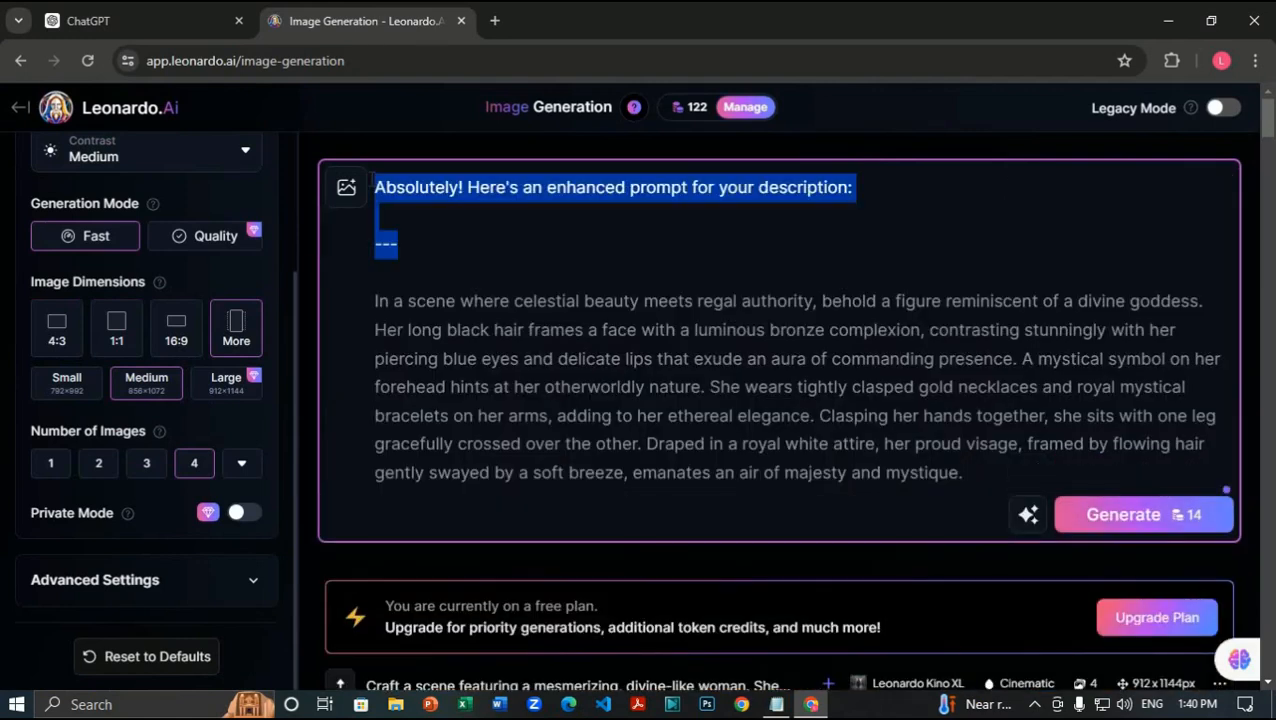
{"action": "key", "text": "BackSpace"}
{"action": "key", "text": "BackSpace"}
{"action": "key", "text": "BackSpace"}
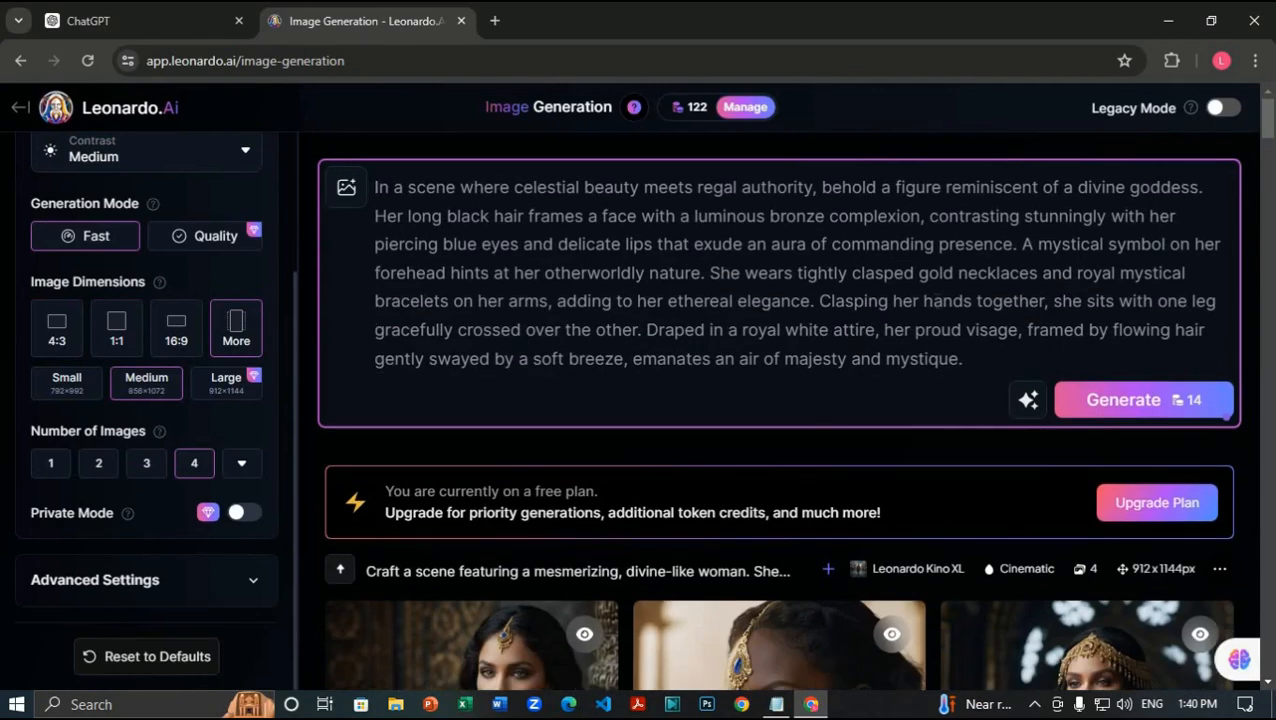
Step: Generate four images from the prompt and return to ChatGPT
{"action": "left_click_drag", "start_coordinate": [819, 300], "coordinate": [638, 330]}
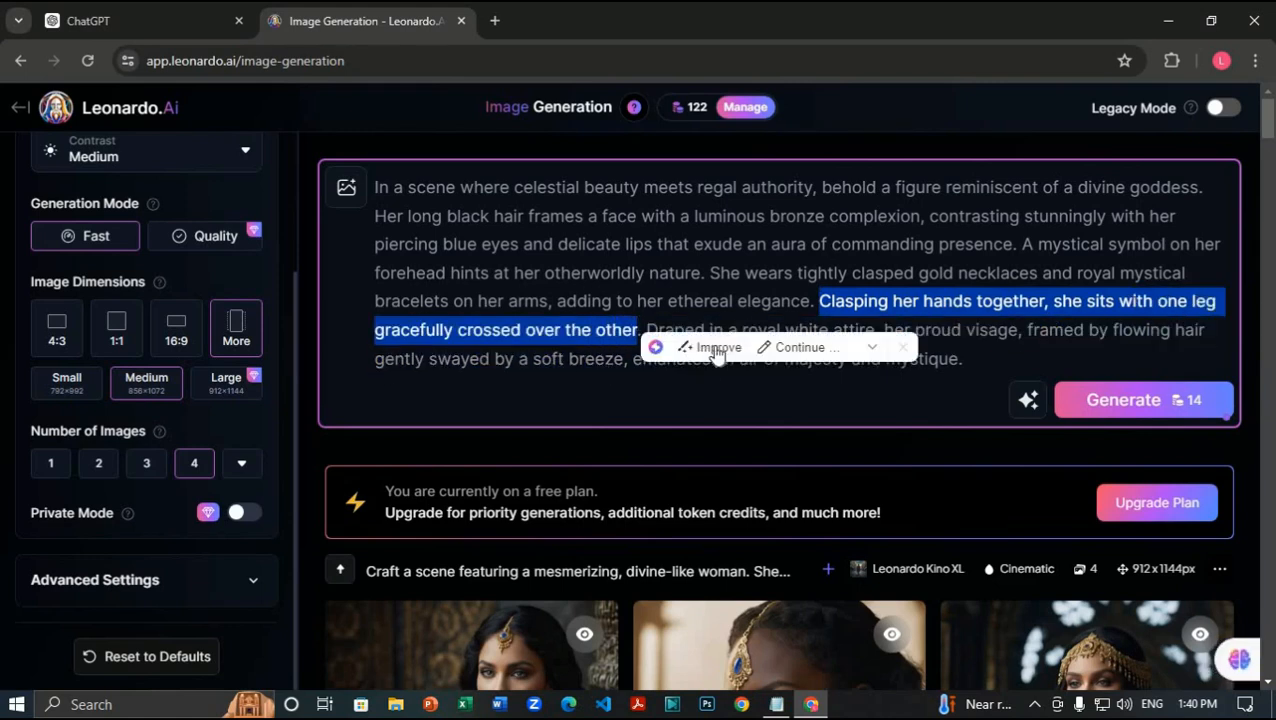
{"action": "left_click", "coordinate": [320, 438]}
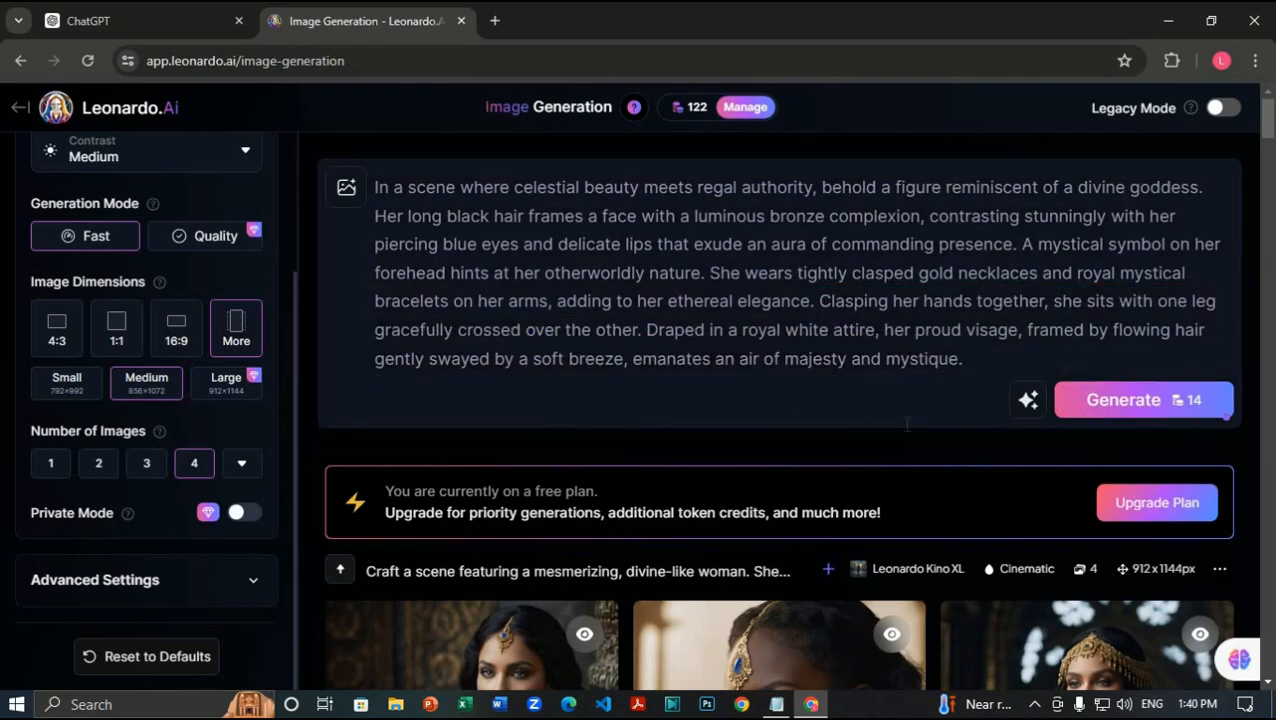
{"action": "left_click", "coordinate": [1150, 403]}
{"action": "left_click", "coordinate": [177, 20]}
Step: Replace Leonardo.Ai's prompt with the 'Envision a scene of ethereal grace' reply
{"action": "scroll", "coordinate": [745, 384], "scroll_direction": "down", "scroll_amount": 6}
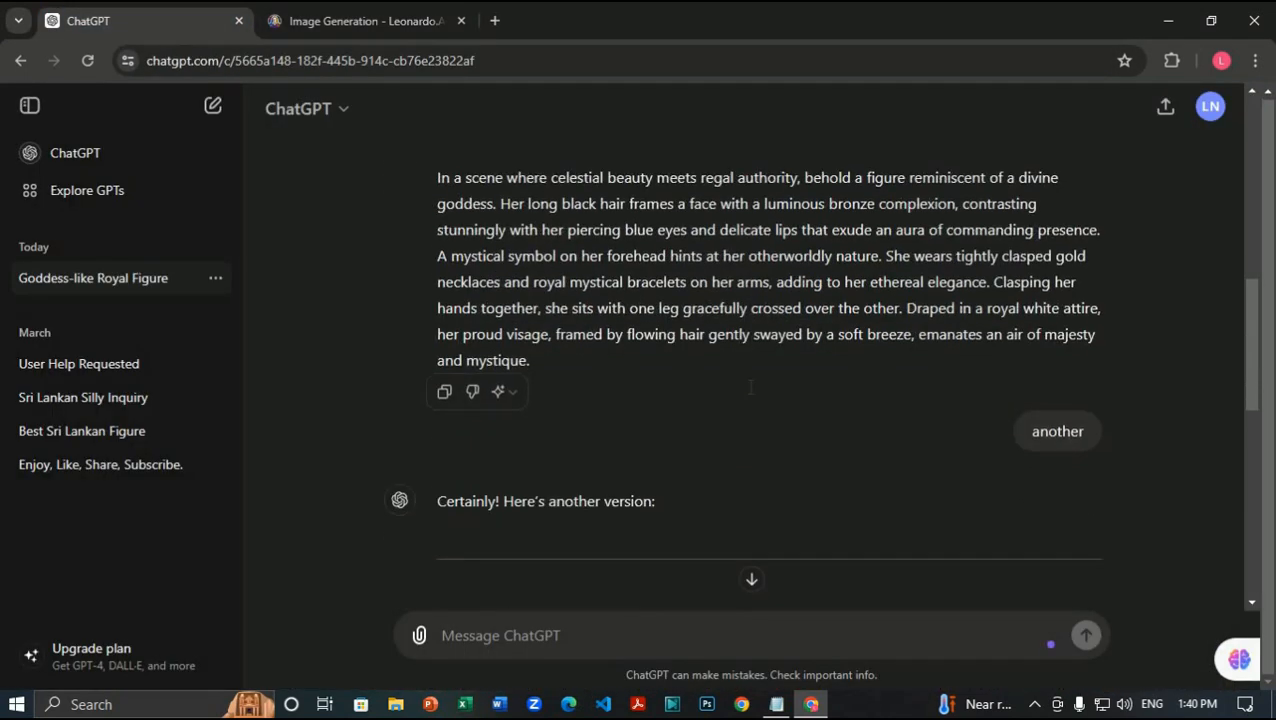
{"action": "left_click_drag", "start_coordinate": [437, 185], "coordinate": [579, 367]}
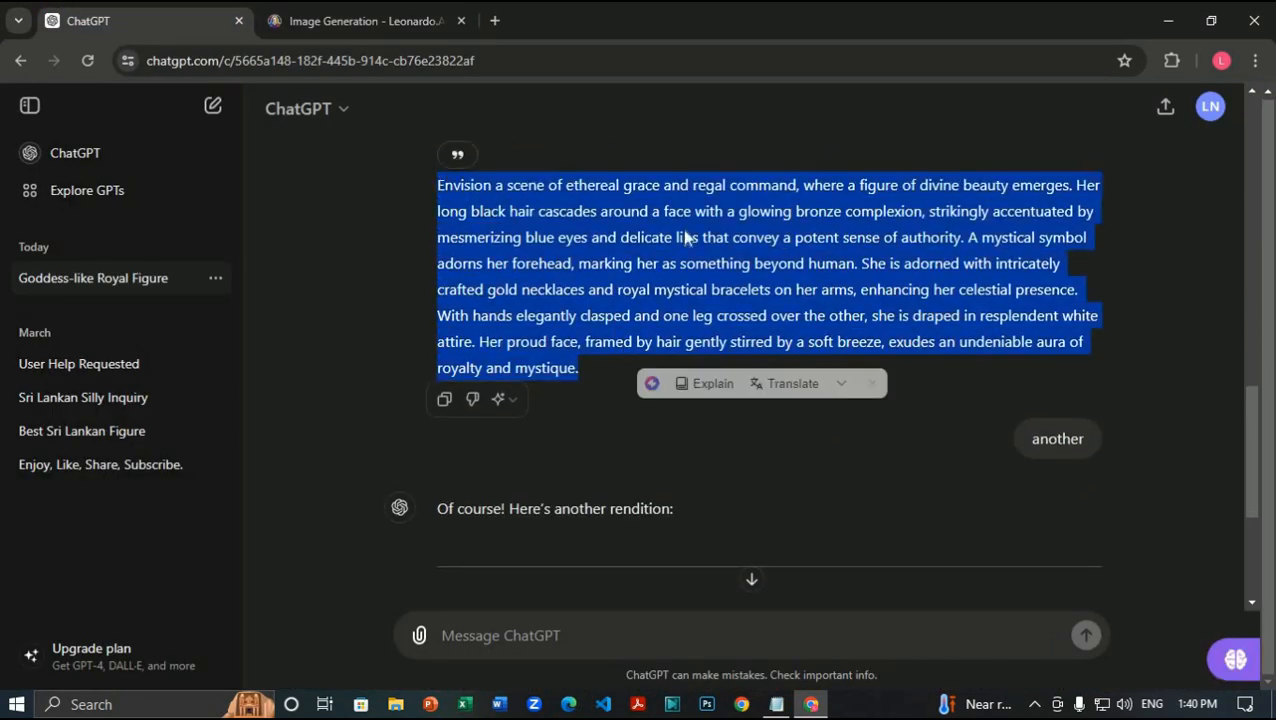
{"action": "left_click", "coordinate": [365, 20]}
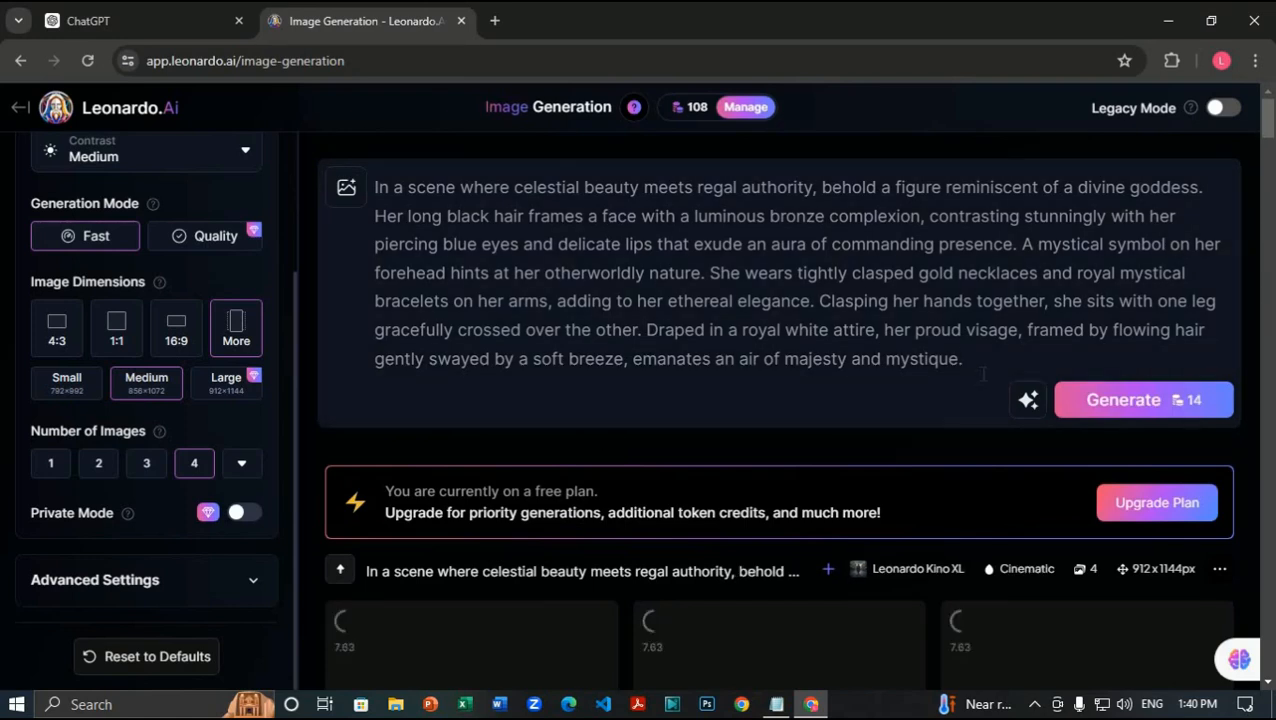
{"action": "left_click_drag", "start_coordinate": [975, 365], "coordinate": [374, 186]}
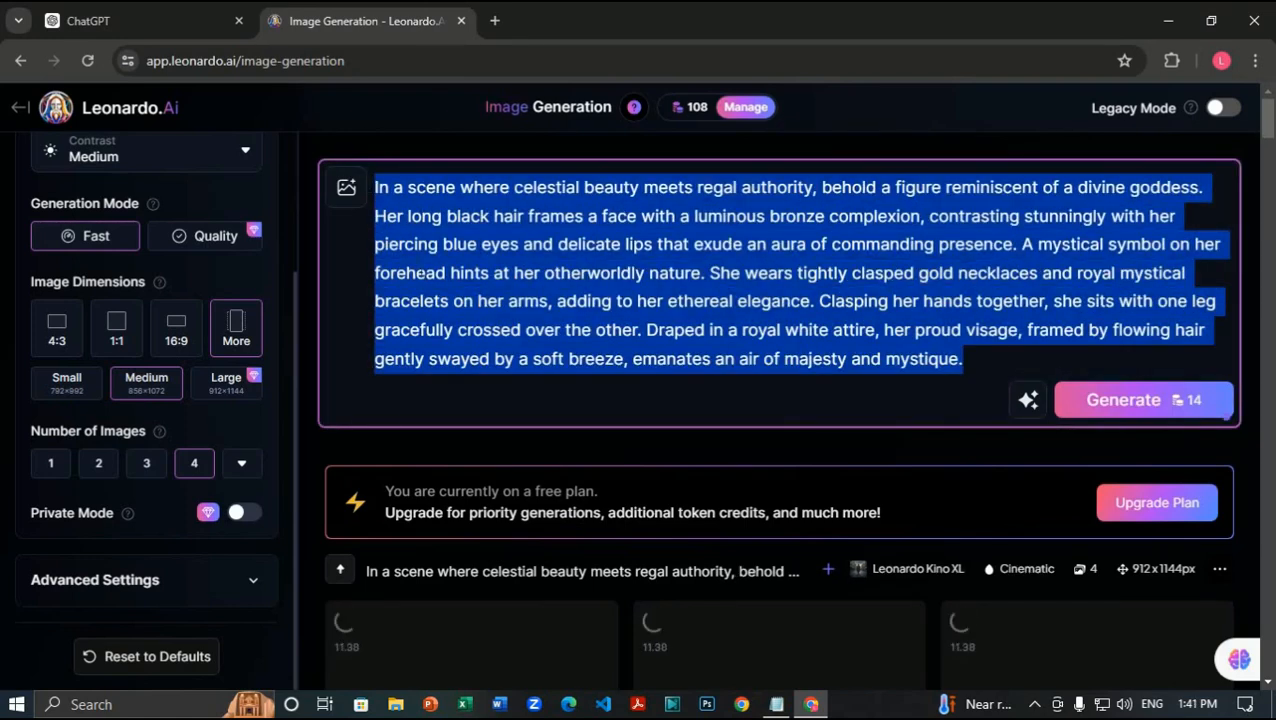
{"action": "key", "text": "BackSpace"}
{"action": "key", "text": "ctrl+v"}
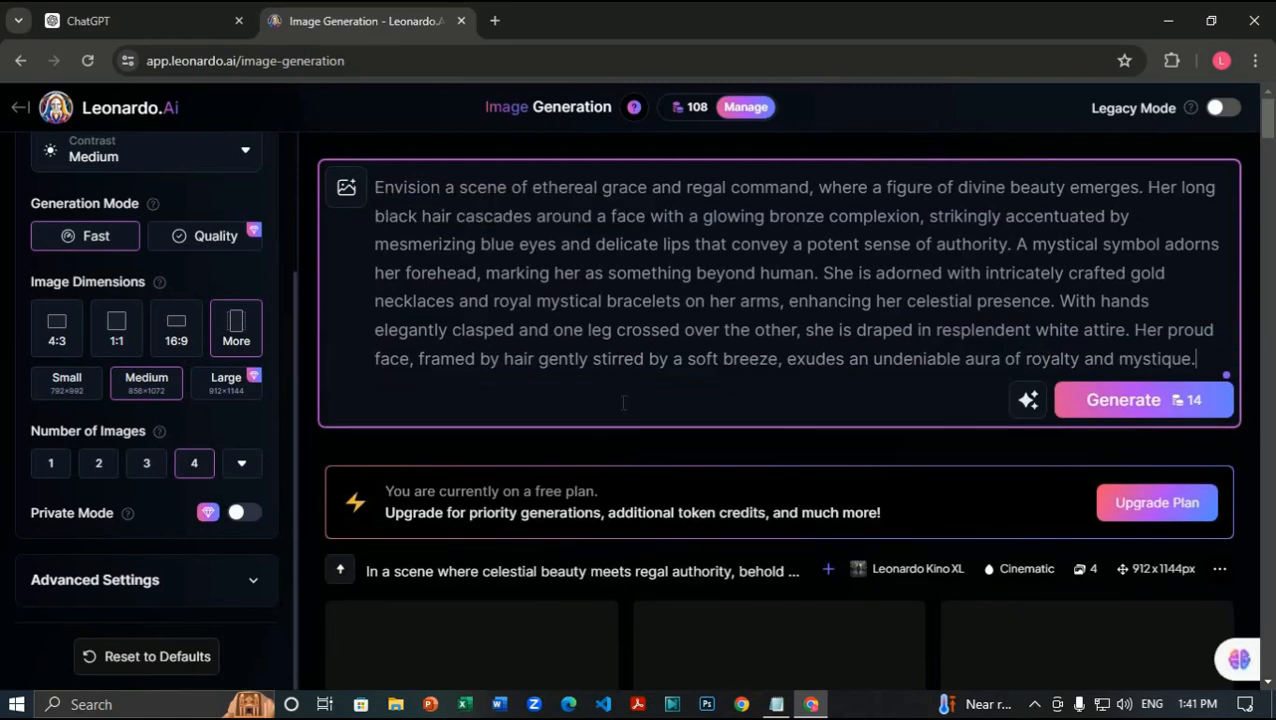
Step: Download the fourth portrait of the celestial-beauty batch
{"action": "scroll", "coordinate": [620, 390], "scroll_direction": "down", "scroll_amount": 5}
{"action": "scroll", "coordinate": [620, 385], "scroll_direction": "up", "scroll_amount": 1}
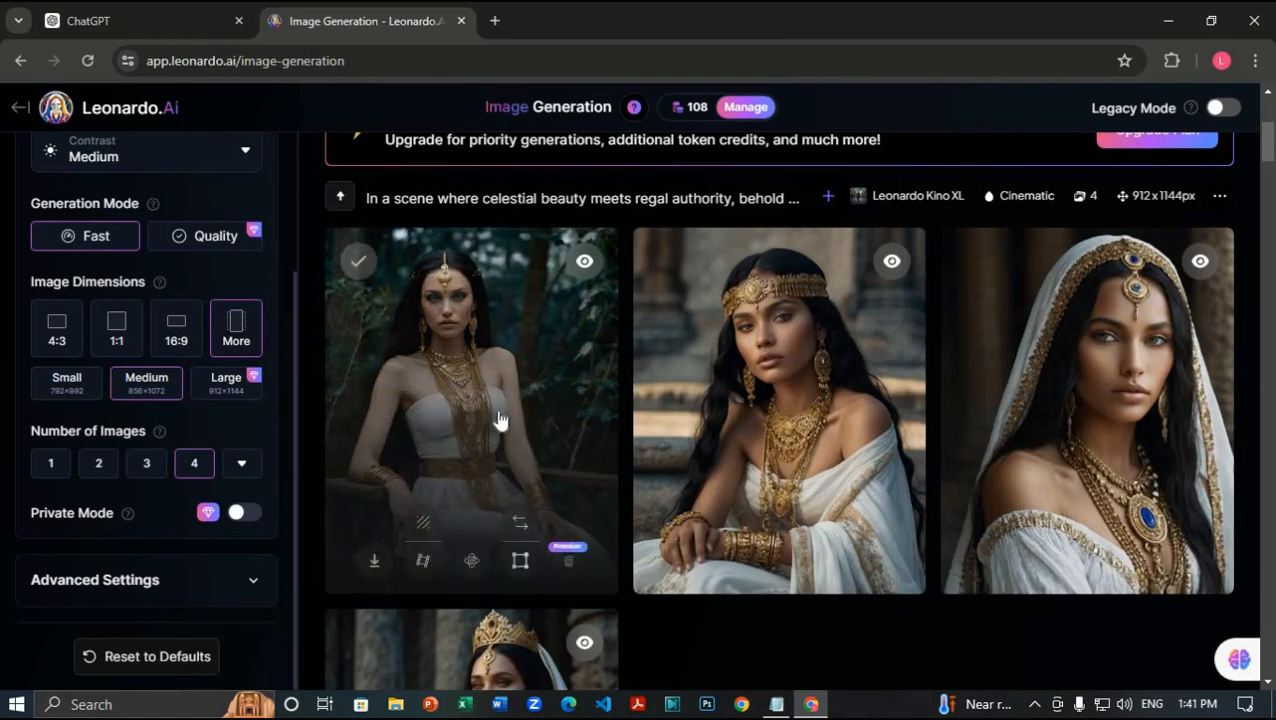
{"action": "scroll", "coordinate": [505, 410], "scroll_direction": "down", "scroll_amount": 3}
{"action": "scroll", "coordinate": [766, 430], "scroll_direction": "up", "scroll_amount": 2}
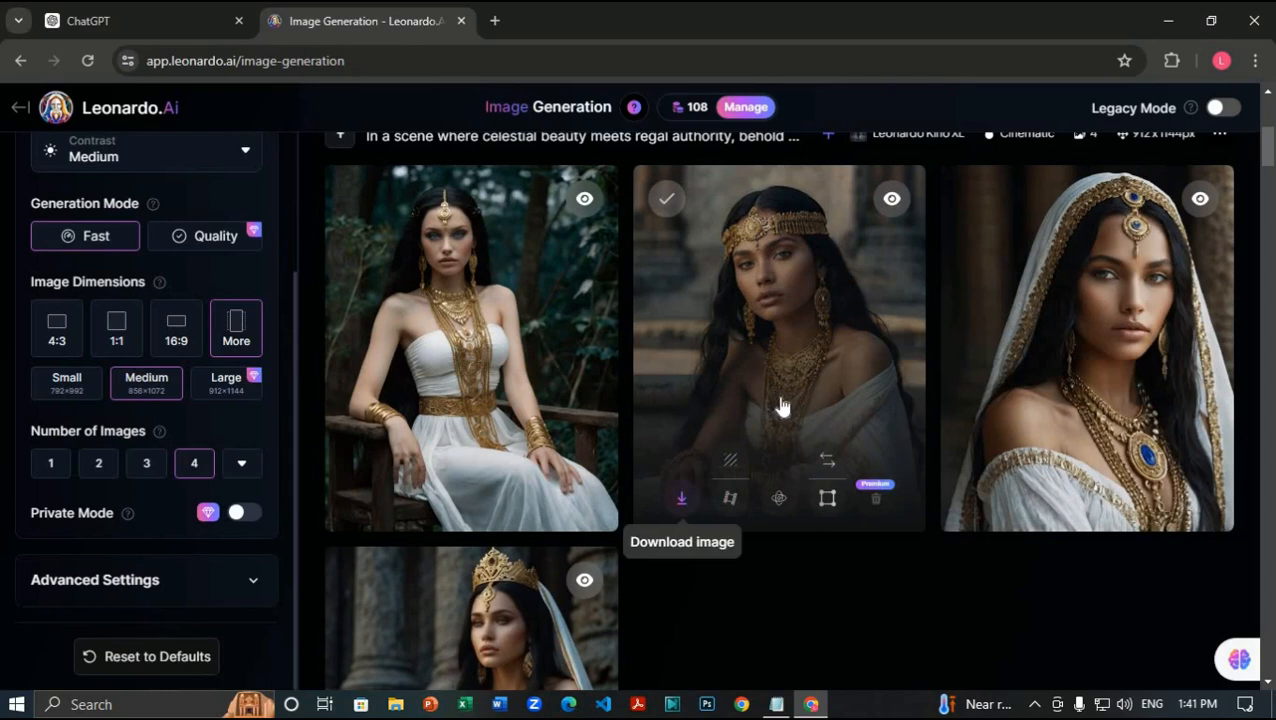
{"action": "scroll", "coordinate": [780, 404], "scroll_direction": "down", "scroll_amount": 1}
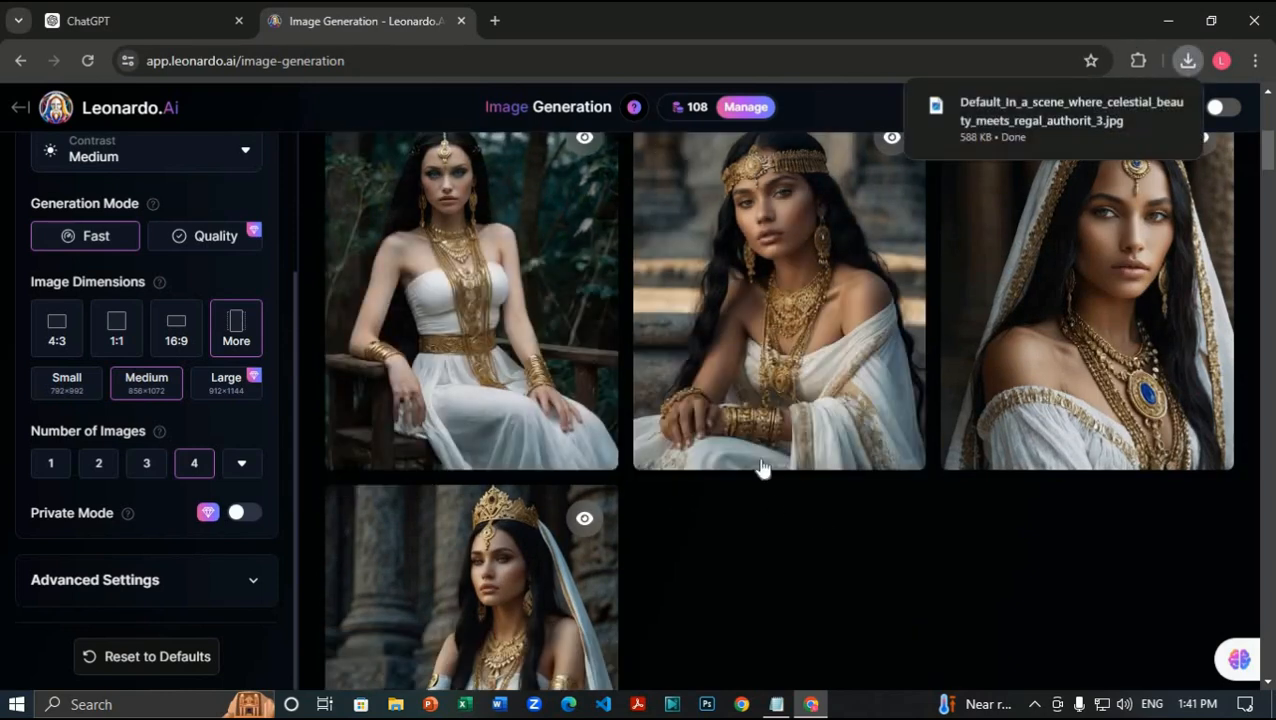
{"action": "scroll", "coordinate": [762, 469], "scroll_direction": "down", "scroll_amount": 3}
{"action": "left_click", "coordinate": [374, 507]}
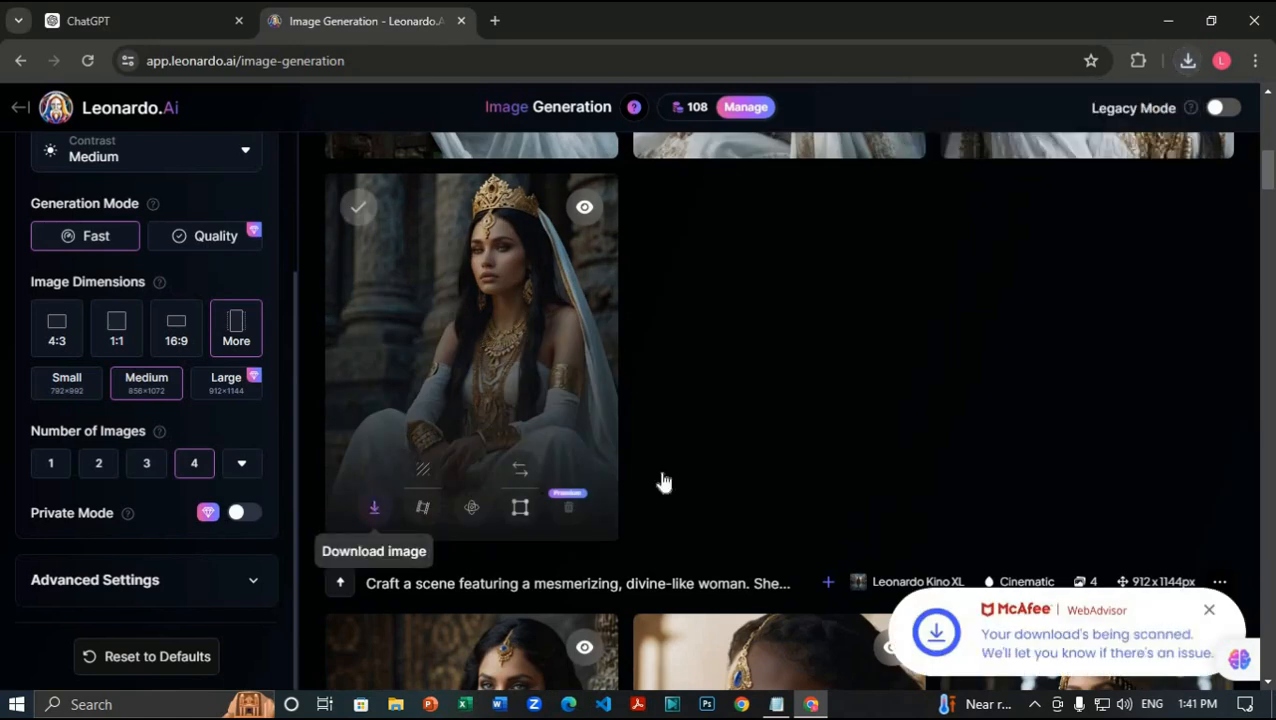
{"action": "scroll", "coordinate": [978, 432], "scroll_direction": "up", "scroll_amount": 6}
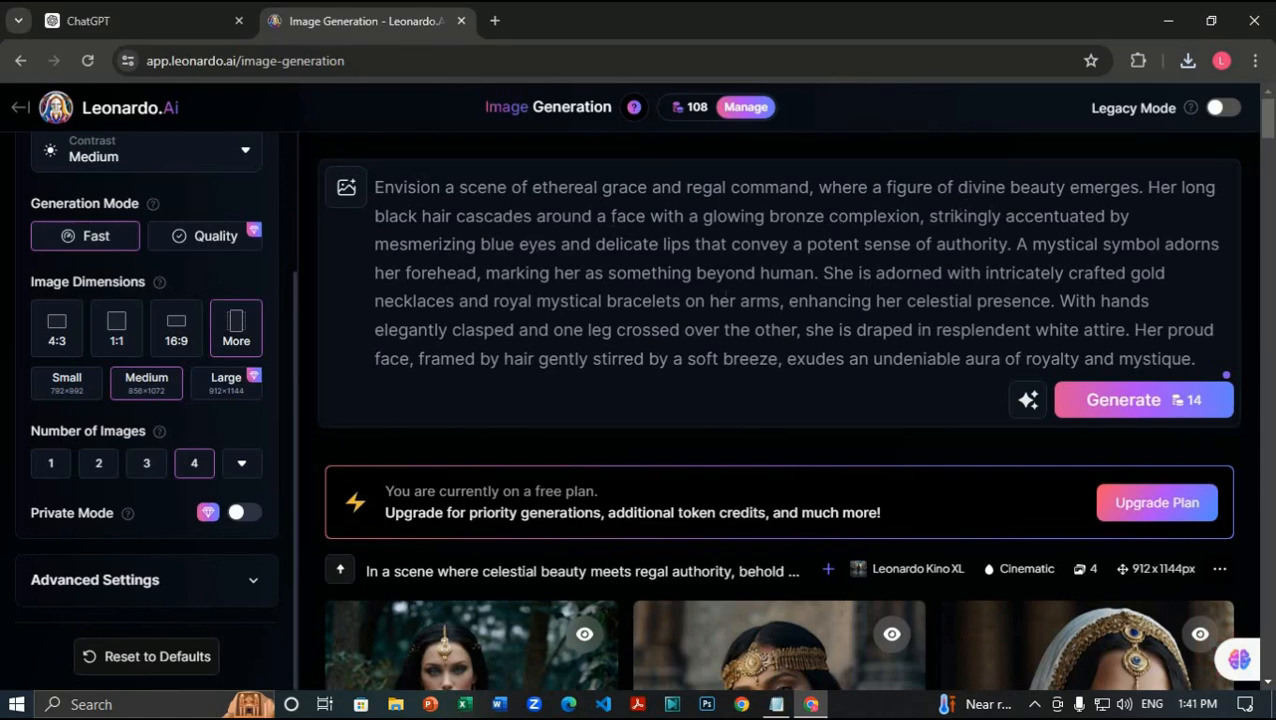
Step: Generate four images from the Envision prompt and copy ChatGPT's 'Picture an enchanting scene' rendition
{"action": "left_click", "coordinate": [1123, 400]}
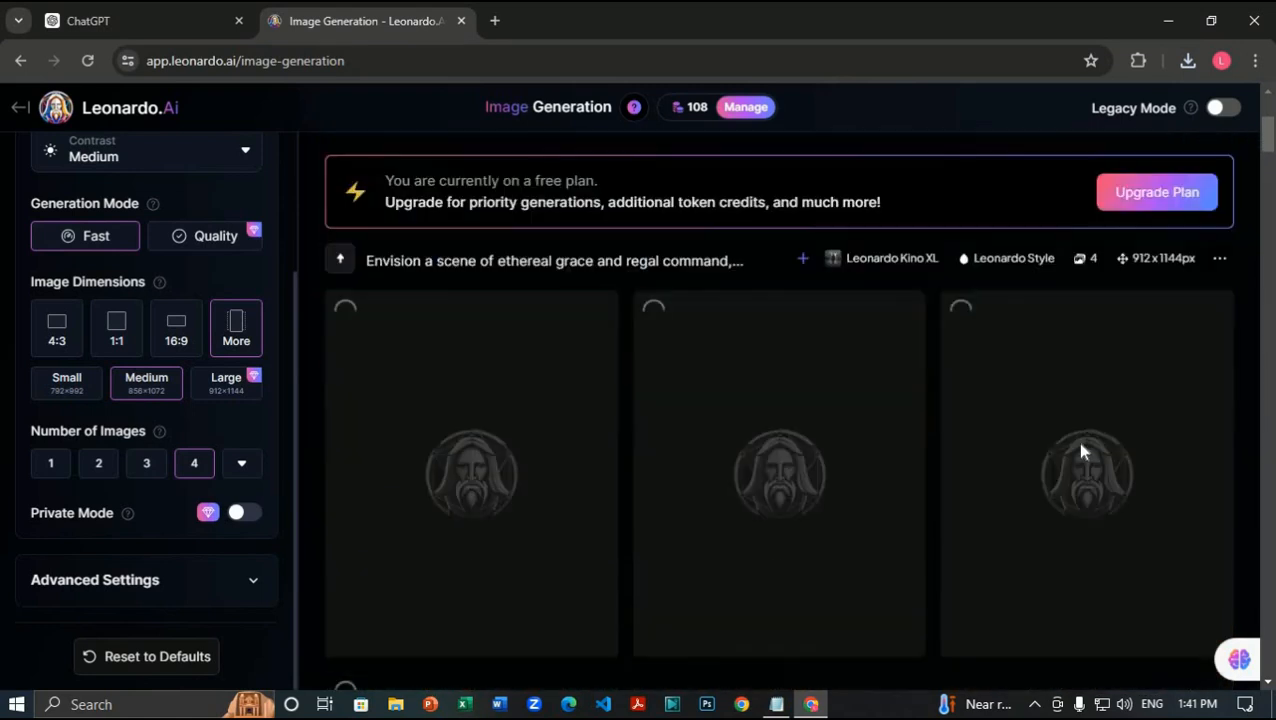
{"action": "scroll", "coordinate": [1075, 455], "scroll_direction": "down", "scroll_amount": 1}
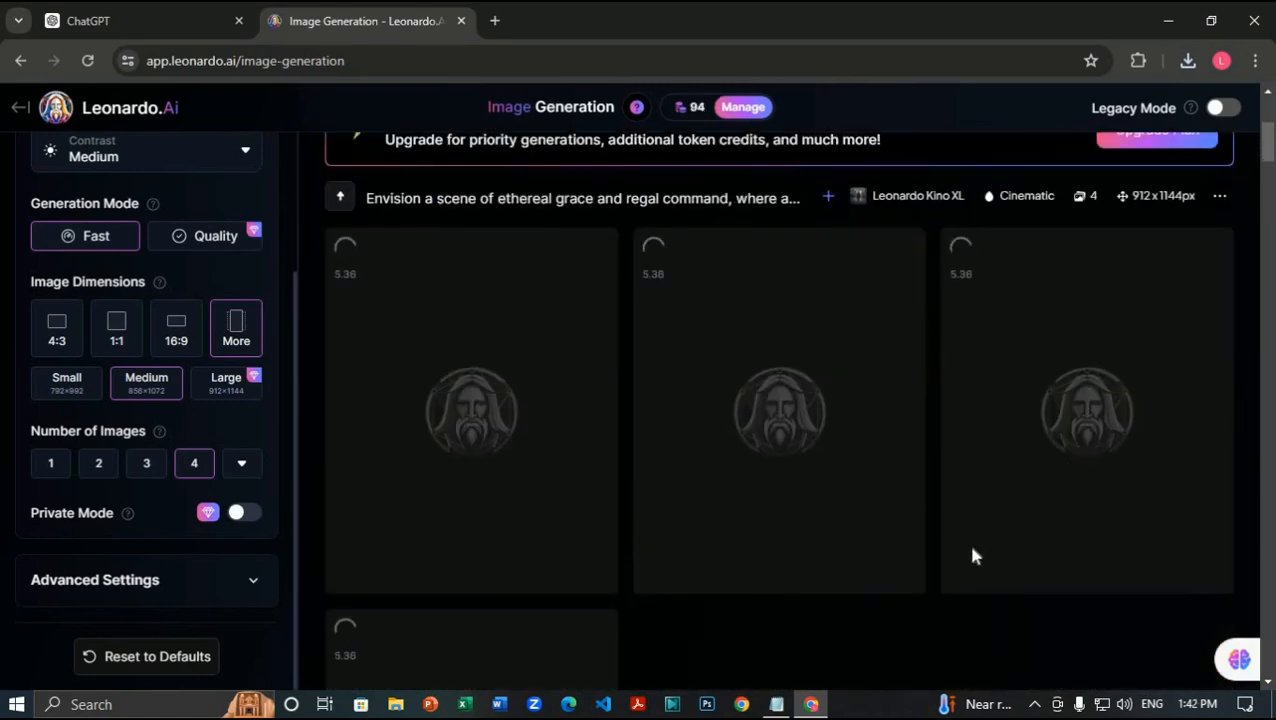
{"action": "left_click", "coordinate": [140, 10]}
{"action": "scroll", "coordinate": [960, 450], "scroll_direction": "down", "scroll_amount": 3}
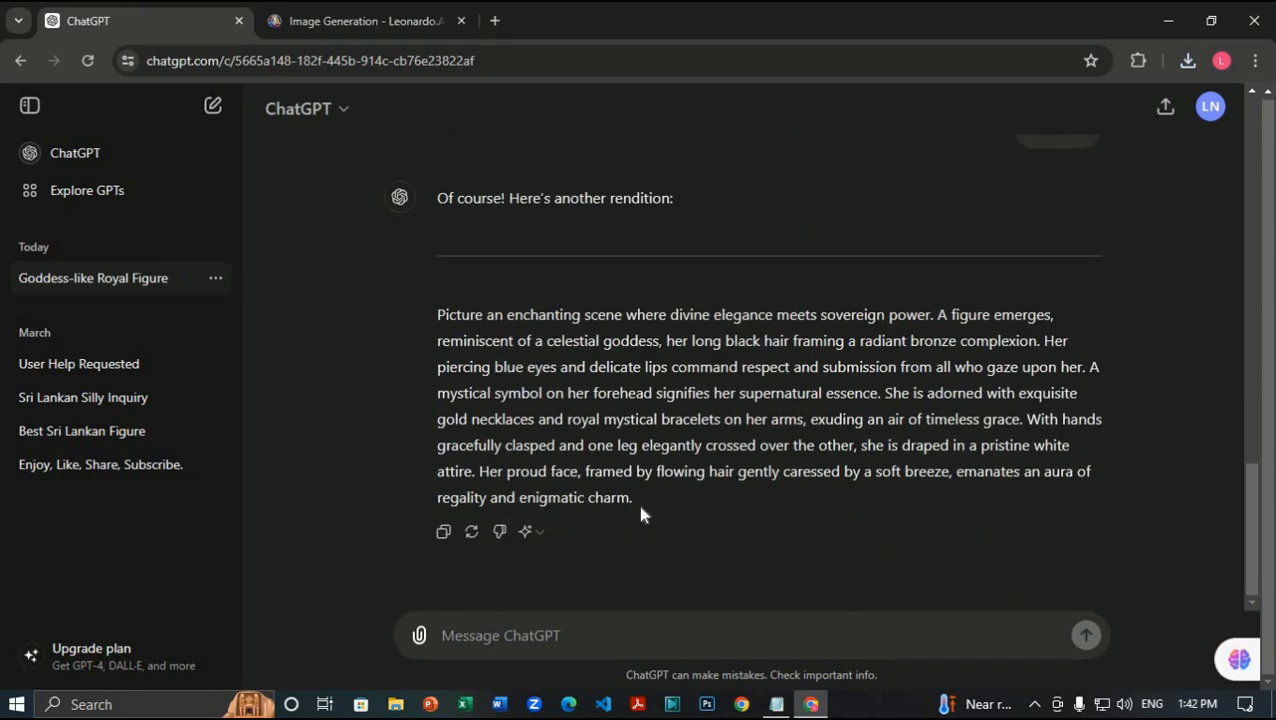
{"action": "left_click_drag", "start_coordinate": [633, 497], "coordinate": [437, 312]}
{"action": "key", "text": "ctrl+c"}
{"action": "right_click", "coordinate": [492, 330]}
{"action": "left_click", "coordinate": [512, 342]}
Step: Download the second portrait of the Envision batch and select the prompt text
{"action": "left_click", "coordinate": [397, 12]}
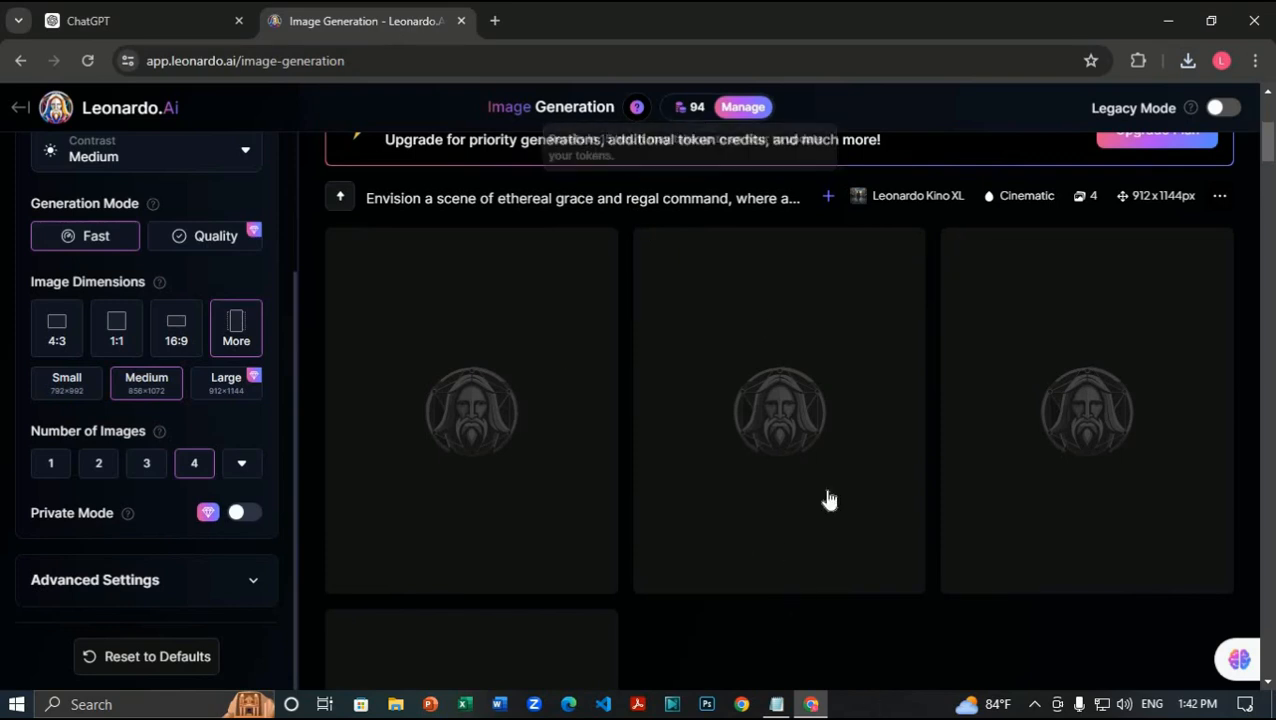
{"action": "scroll", "coordinate": [878, 650], "scroll_direction": "down", "scroll_amount": 2}
{"action": "scroll", "coordinate": [875, 600], "scroll_direction": "down", "scroll_amount": 2}
{"action": "scroll", "coordinate": [869, 507], "scroll_direction": "up", "scroll_amount": 3}
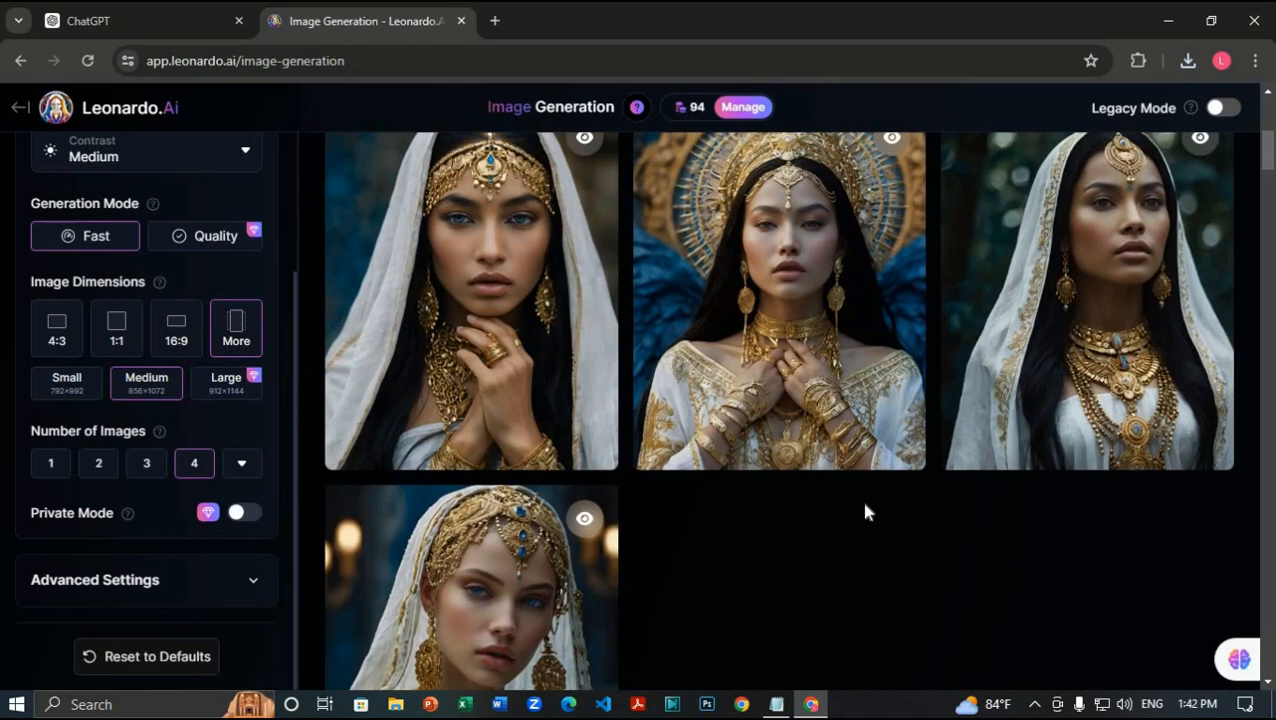
{"action": "mouse_move", "coordinate": [983, 436]}
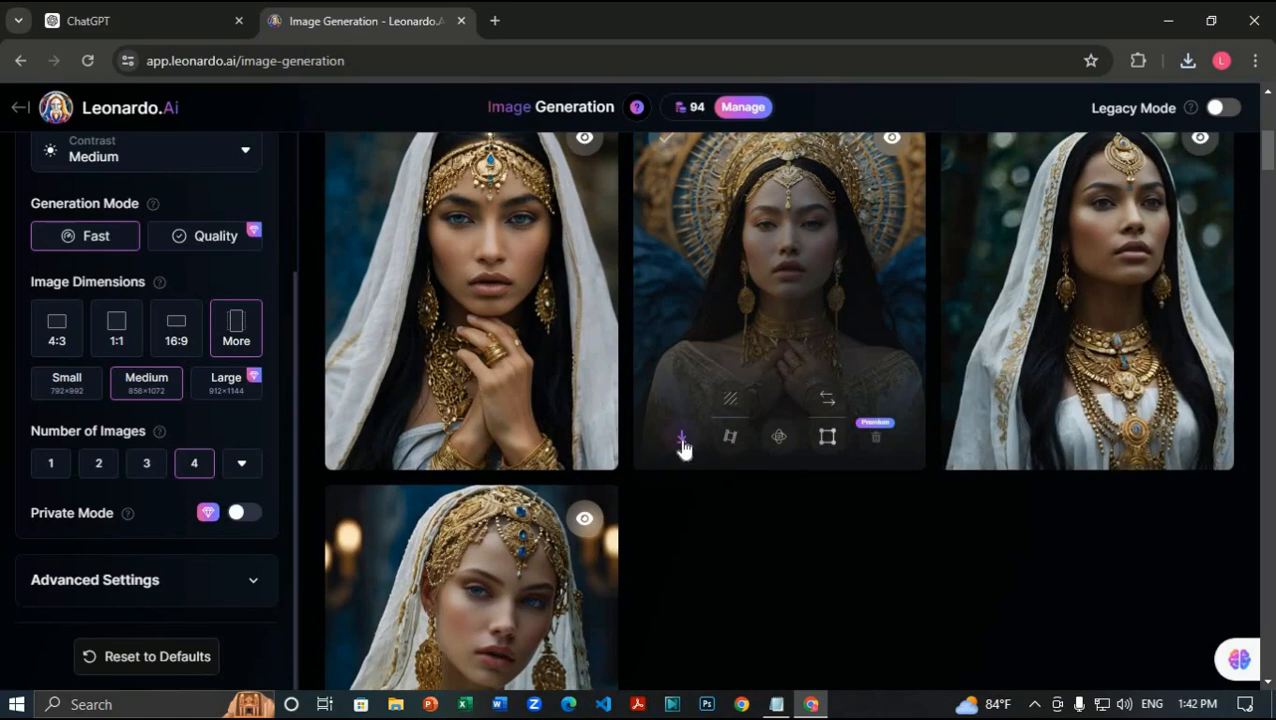
{"action": "left_click", "coordinate": [681, 442]}
{"action": "scroll", "coordinate": [763, 561], "scroll_direction": "up", "scroll_amount": 5}
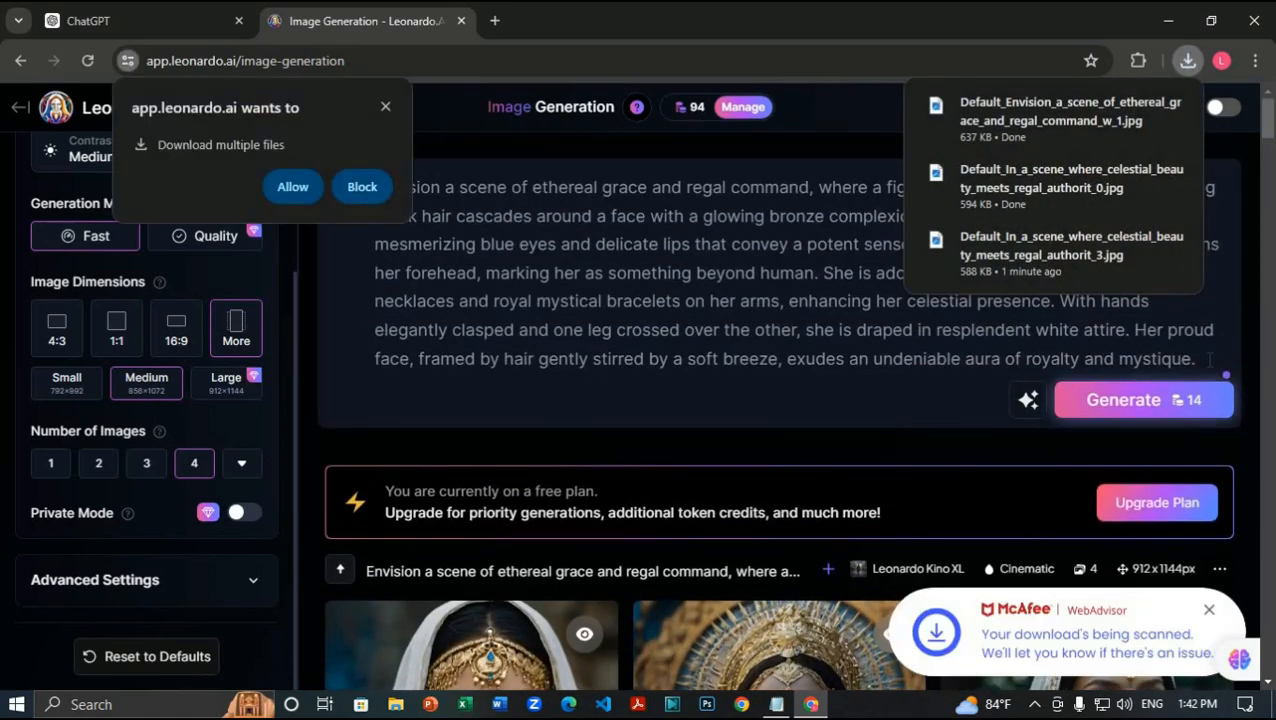
{"action": "left_click_drag", "start_coordinate": [1210, 360], "coordinate": [372, 187]}
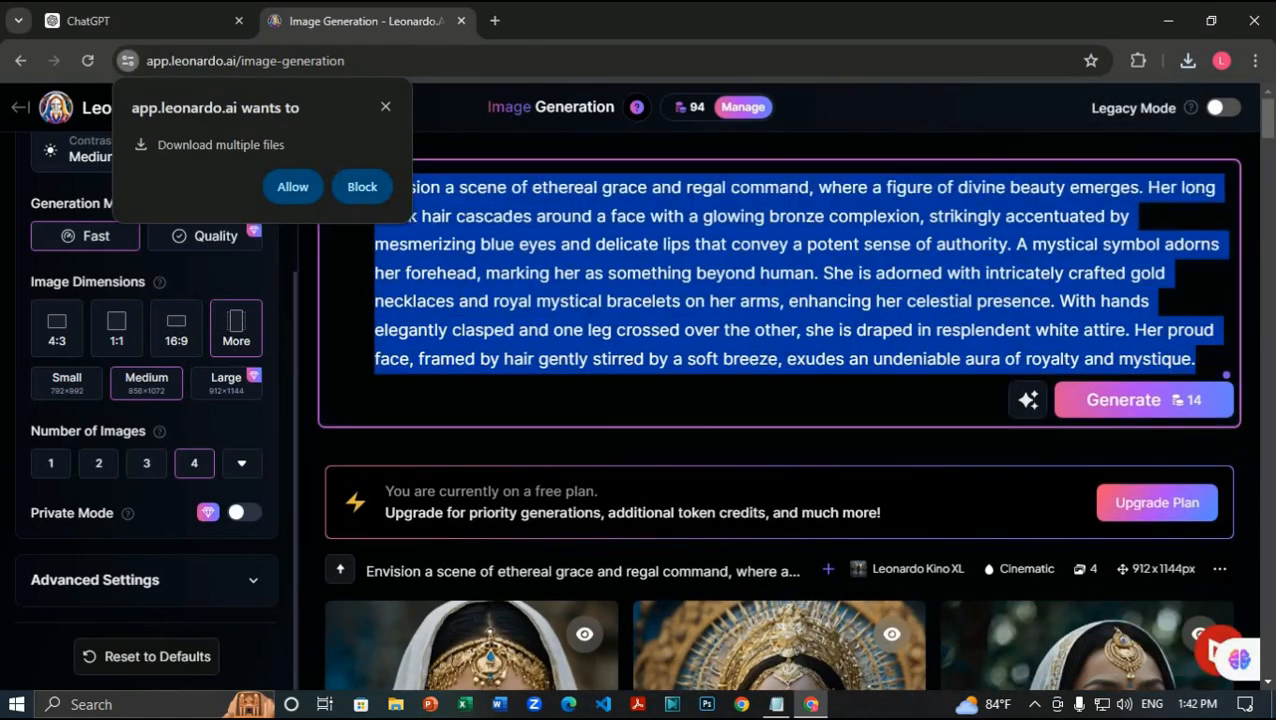
Step: Allow pending downloads, swap in the 'Picture an enchanting scene' prompt, and generate four images
{"action": "left_click", "coordinate": [294, 188]}
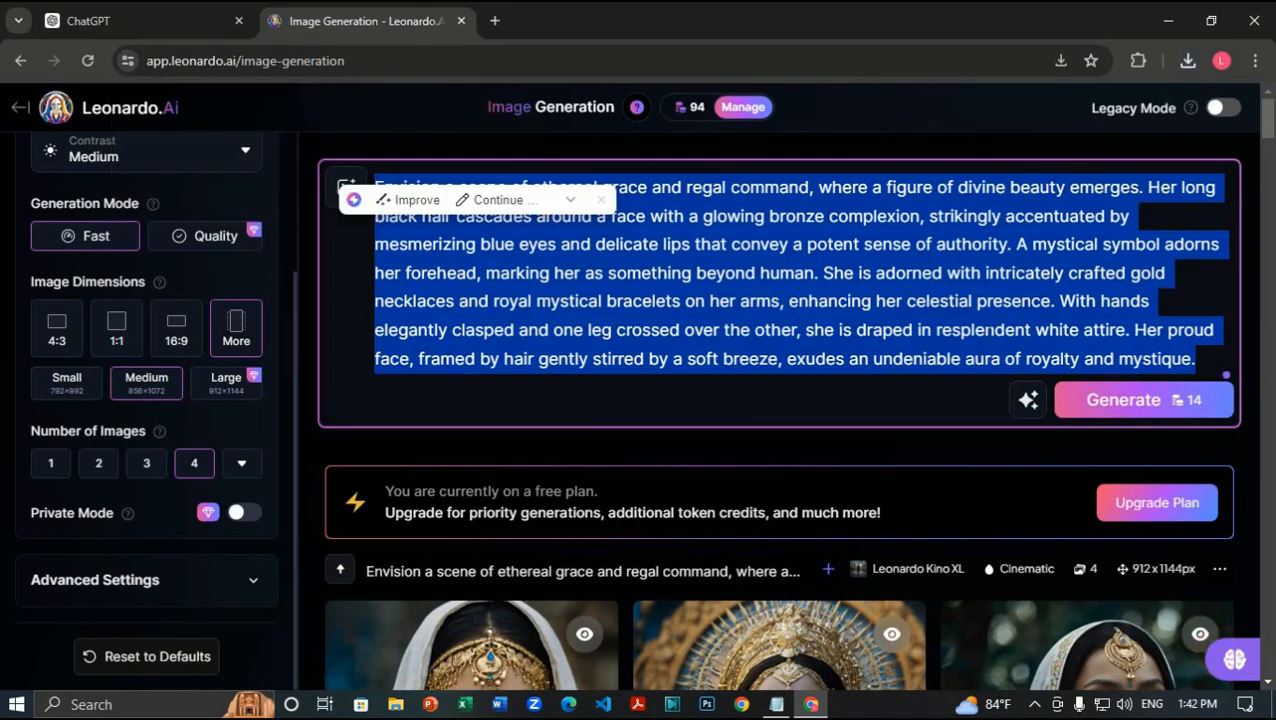
{"action": "key", "text": "BackSpace"}
{"action": "key", "text": "ctrl+v"}
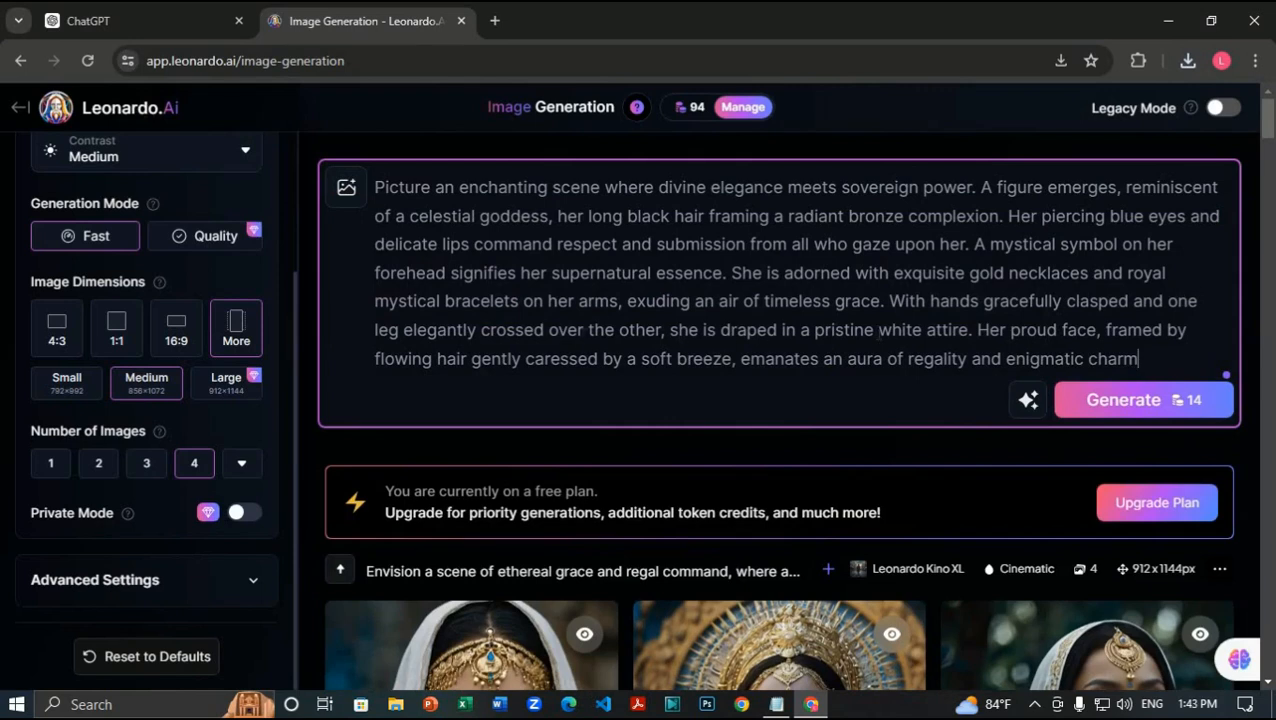
{"action": "left_click_drag", "start_coordinate": [890, 301], "coordinate": [665, 330]}
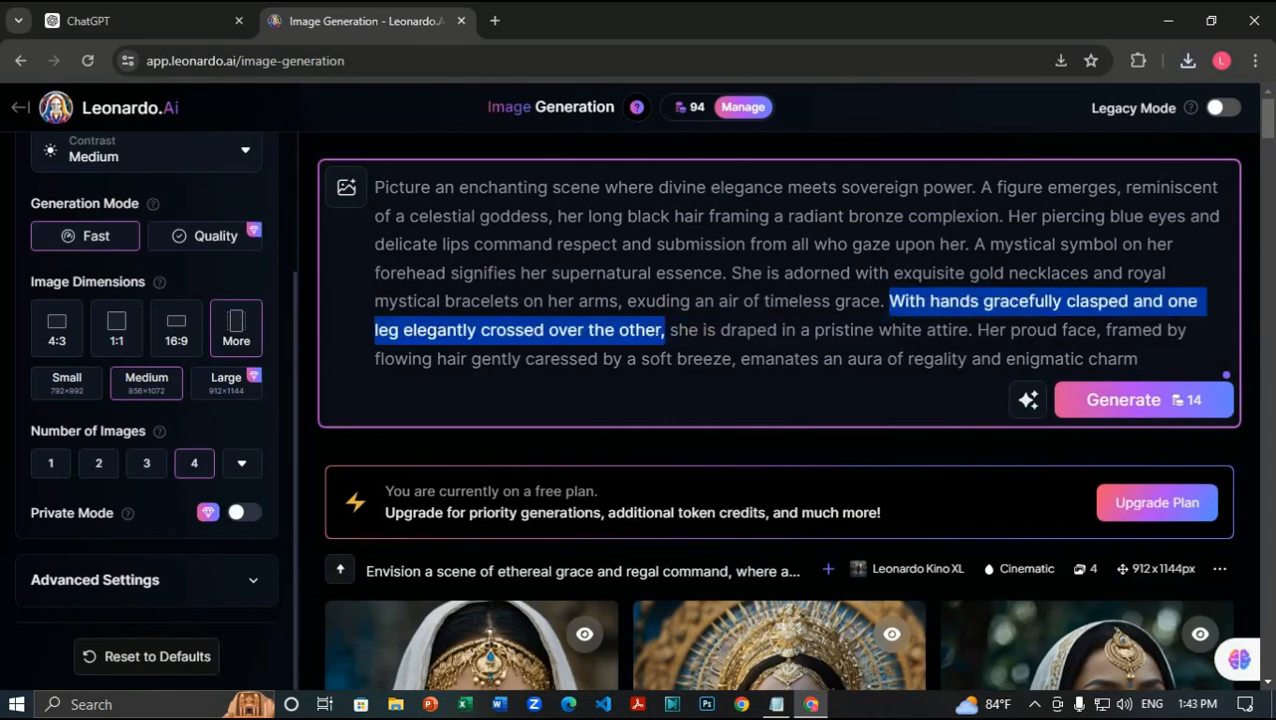
{"action": "left_click", "coordinate": [1114, 410]}
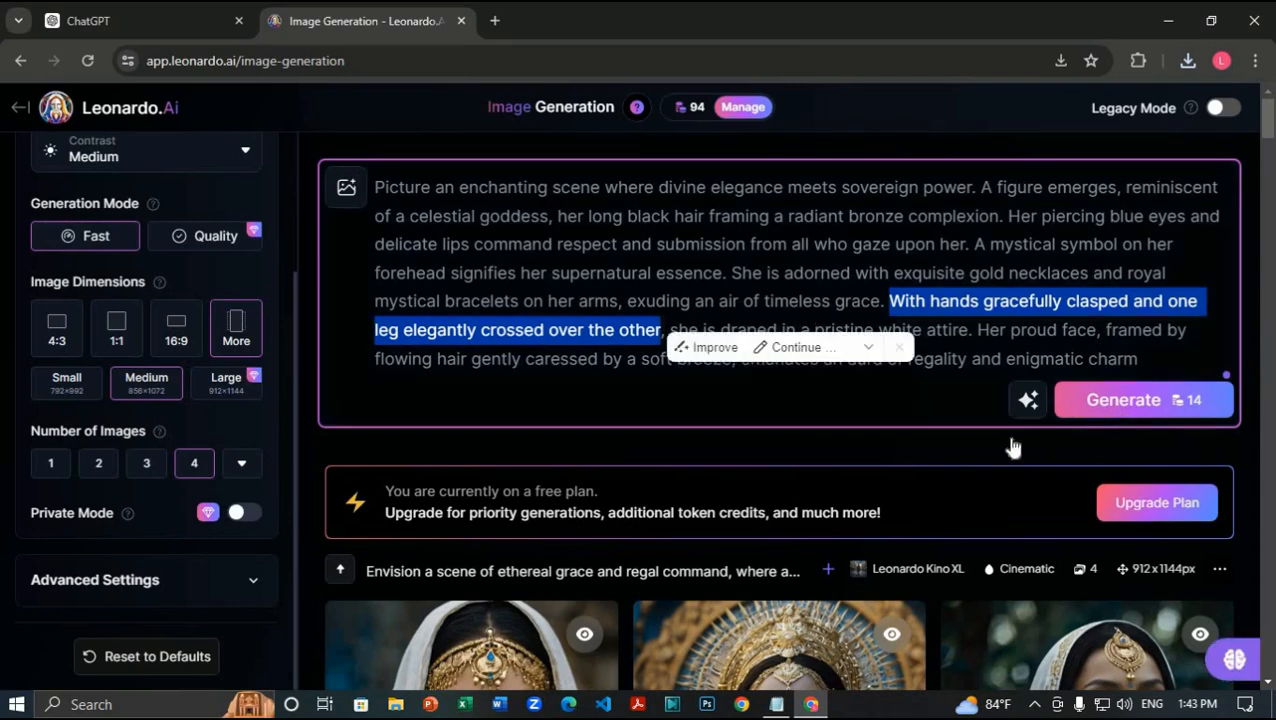
{"action": "left_click", "coordinate": [937, 465]}
{"action": "scroll", "coordinate": [937, 465], "scroll_direction": "down", "scroll_amount": 3}
Step: Look over the four finished white-and-gold portraits, then switch to the ChatGPT conversation
{"action": "scroll", "coordinate": [937, 467], "scroll_direction": "down", "scroll_amount": 3}
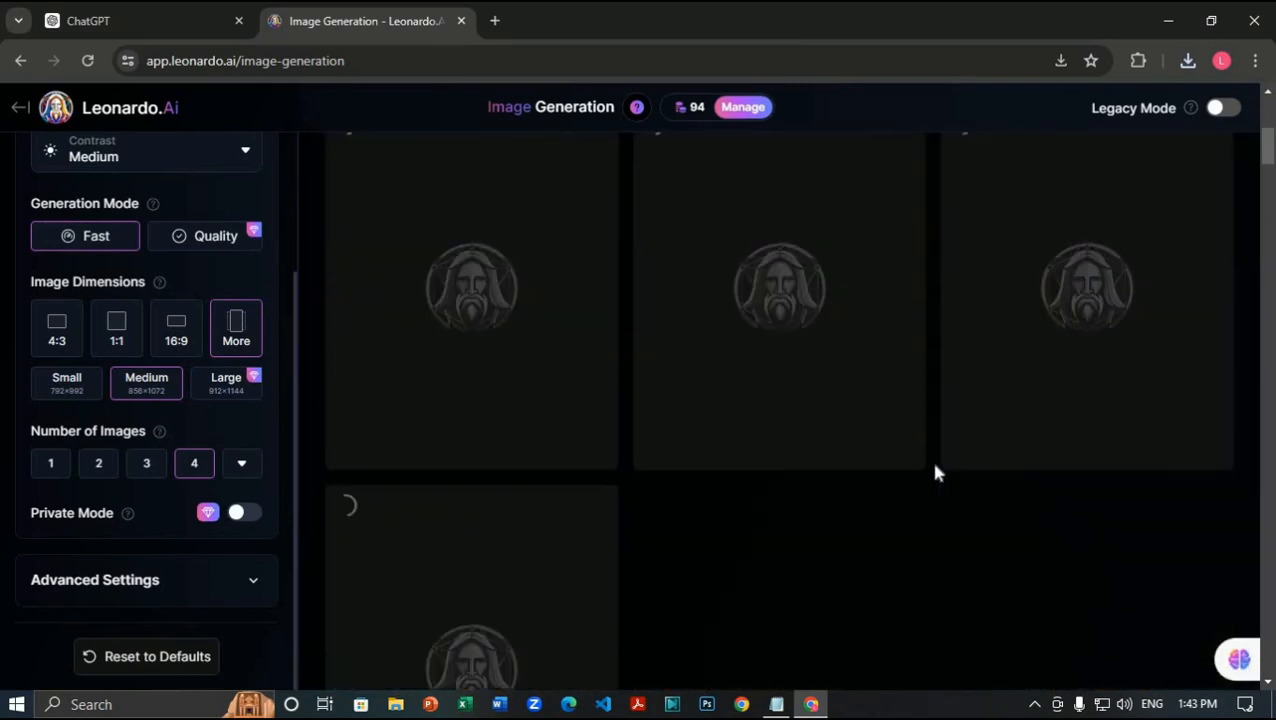
{"action": "scroll", "coordinate": [812, 538], "scroll_direction": "up", "scroll_amount": 2}
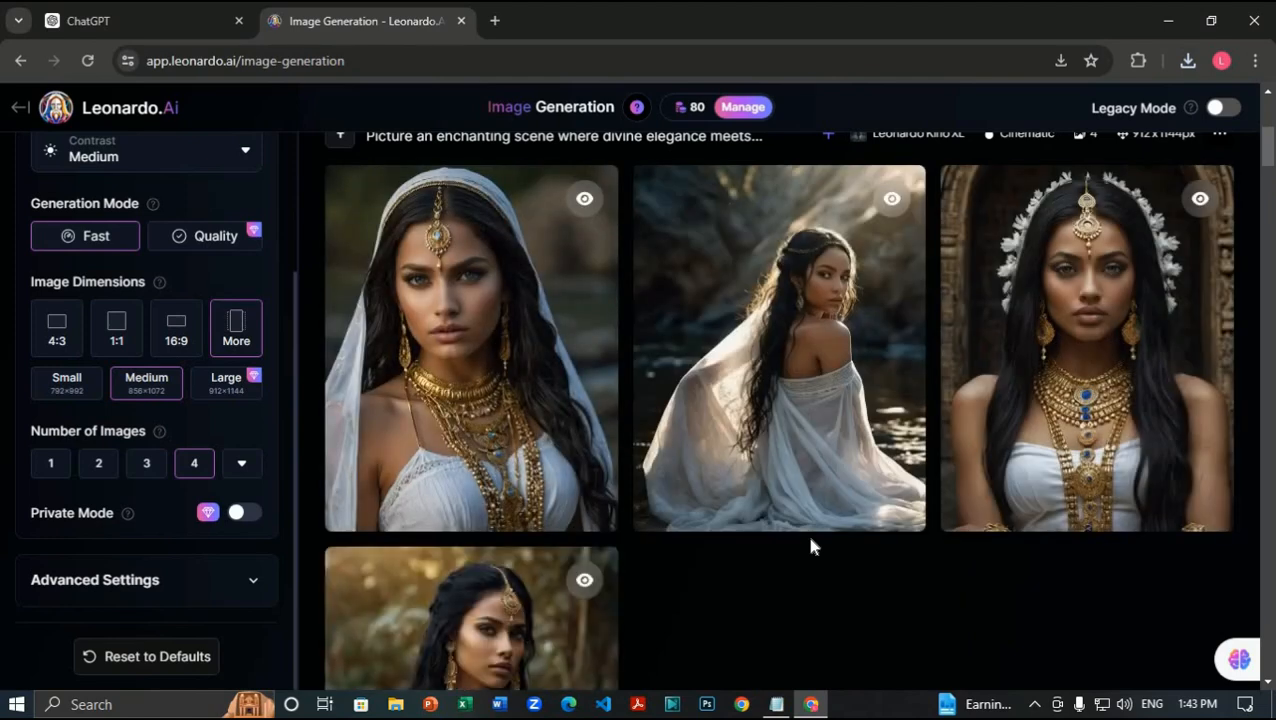
{"action": "scroll", "coordinate": [803, 561], "scroll_direction": "down", "scroll_amount": 3}
{"action": "scroll", "coordinate": [818, 521], "scroll_direction": "up", "scroll_amount": 1}
{"action": "scroll", "coordinate": [818, 521], "scroll_direction": "down", "scroll_amount": 2}
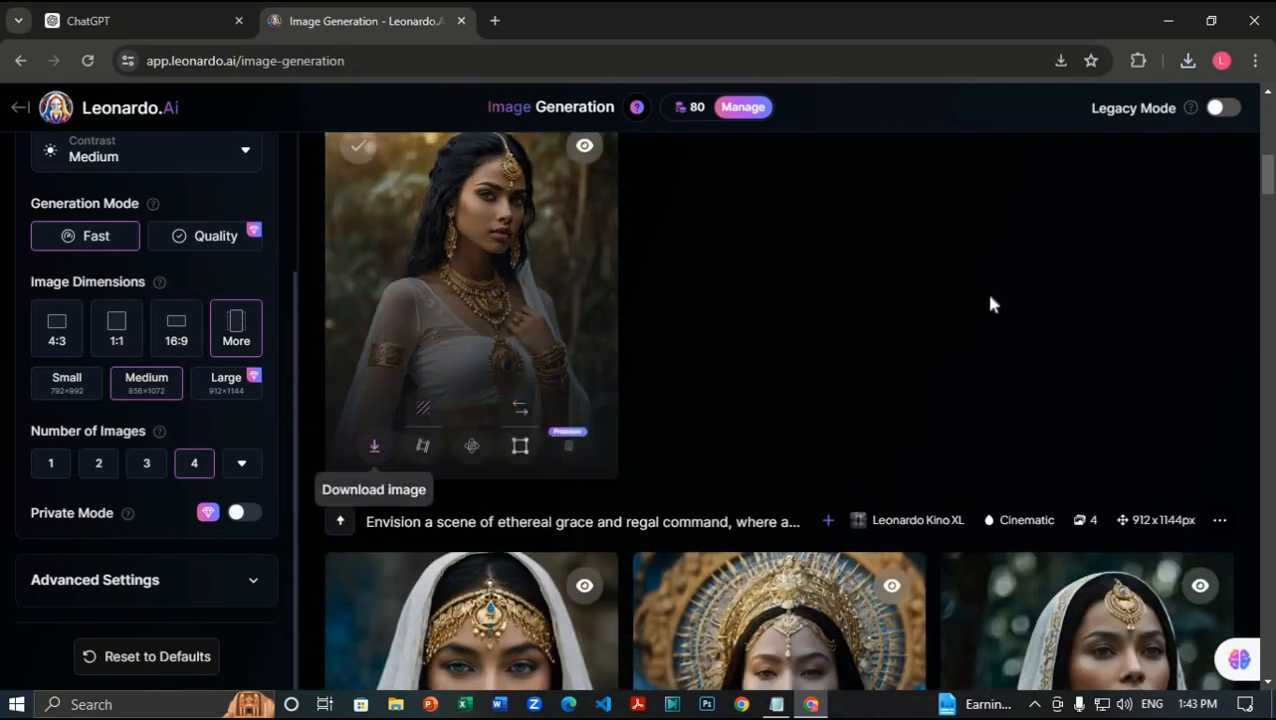
{"action": "scroll", "coordinate": [985, 300], "scroll_direction": "up", "scroll_amount": 2}
{"action": "scroll", "coordinate": [975, 303], "scroll_direction": "up", "scroll_amount": 3}
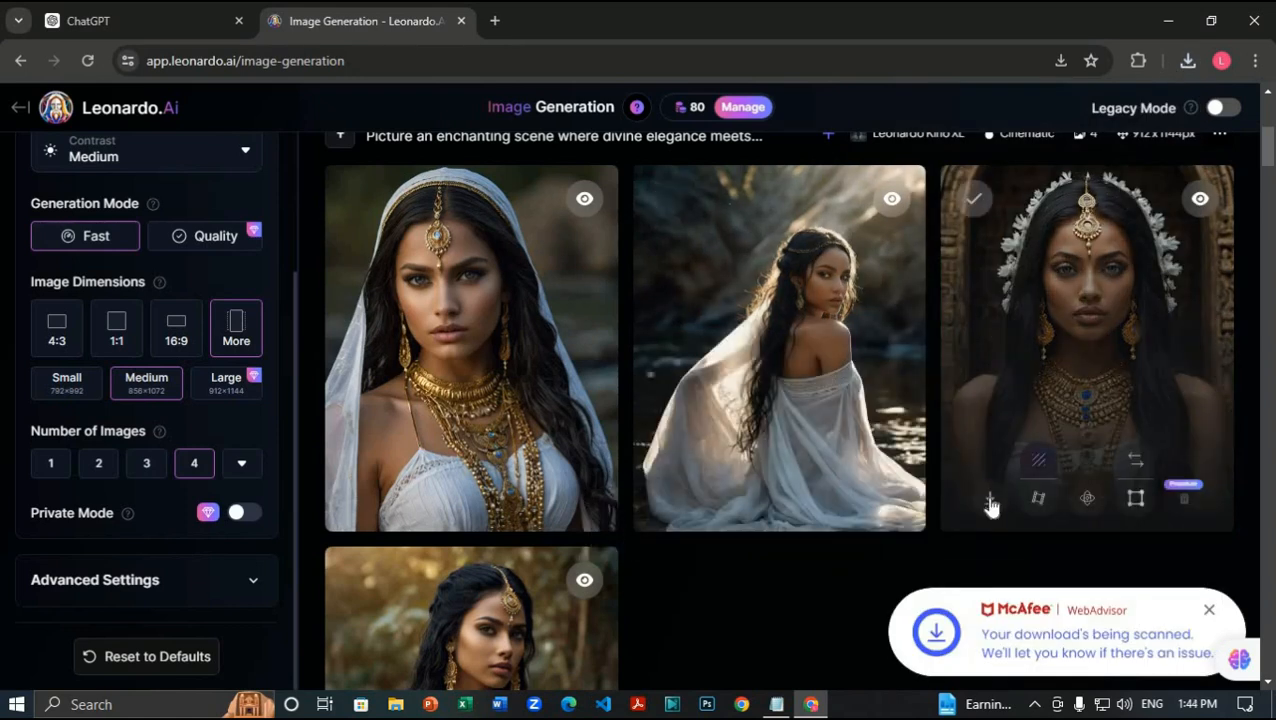
{"action": "left_click", "coordinate": [142, 16]}
Step: Copy the 'With hands gracefully clasped…' passage from ChatGPT's reply
{"action": "left_click", "coordinate": [632, 632]}
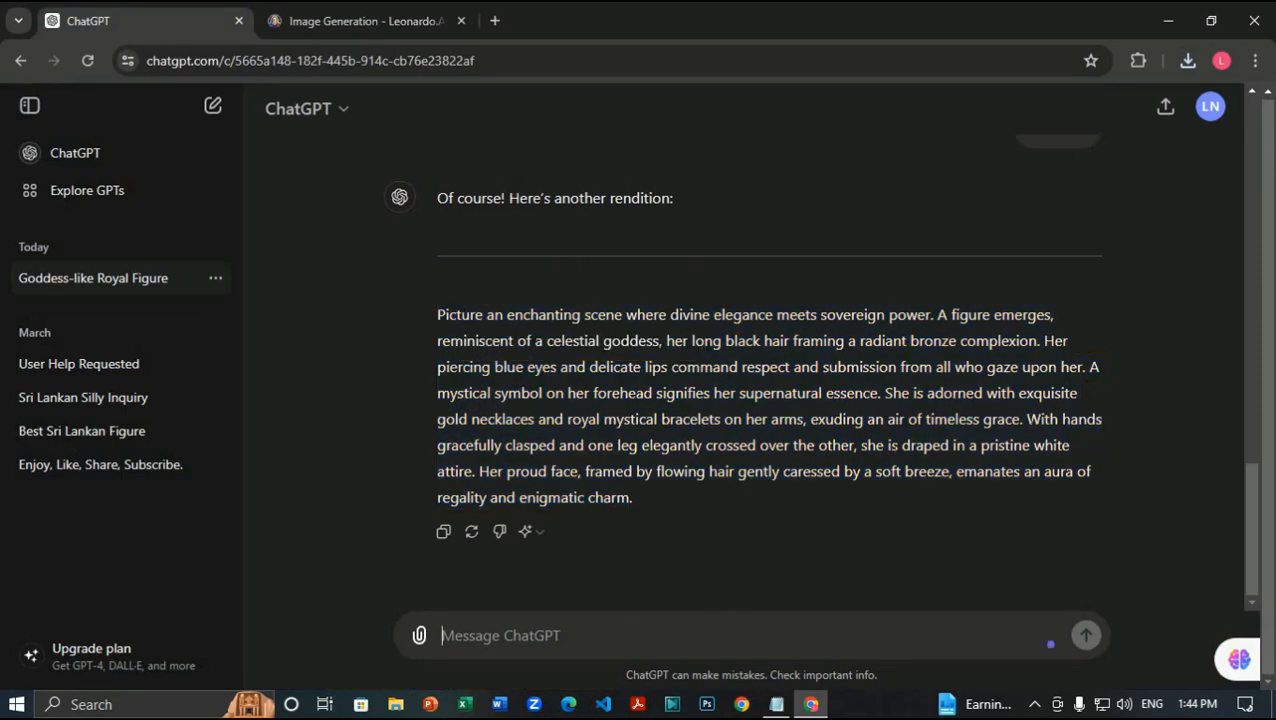
{"action": "left_click_drag", "start_coordinate": [1026, 419], "coordinate": [733, 605]}
{"action": "right_click", "coordinate": [598, 493]}
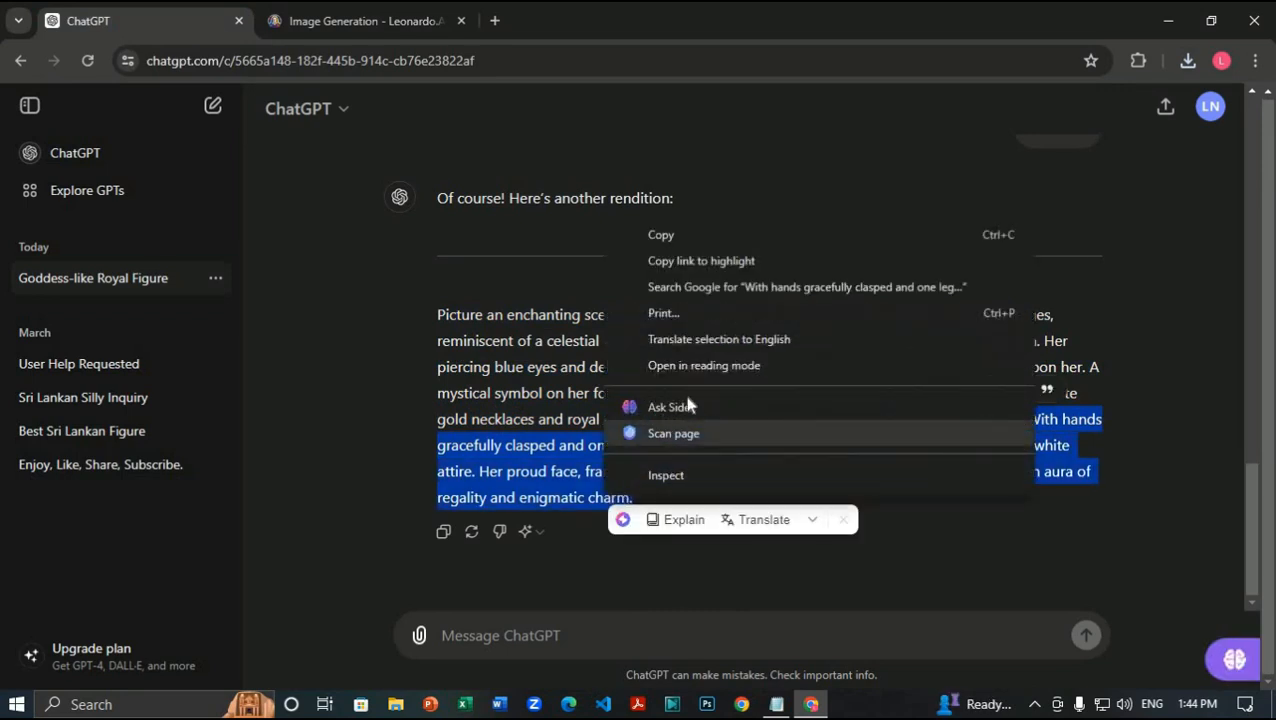
{"action": "left_click", "coordinate": [720, 251]}
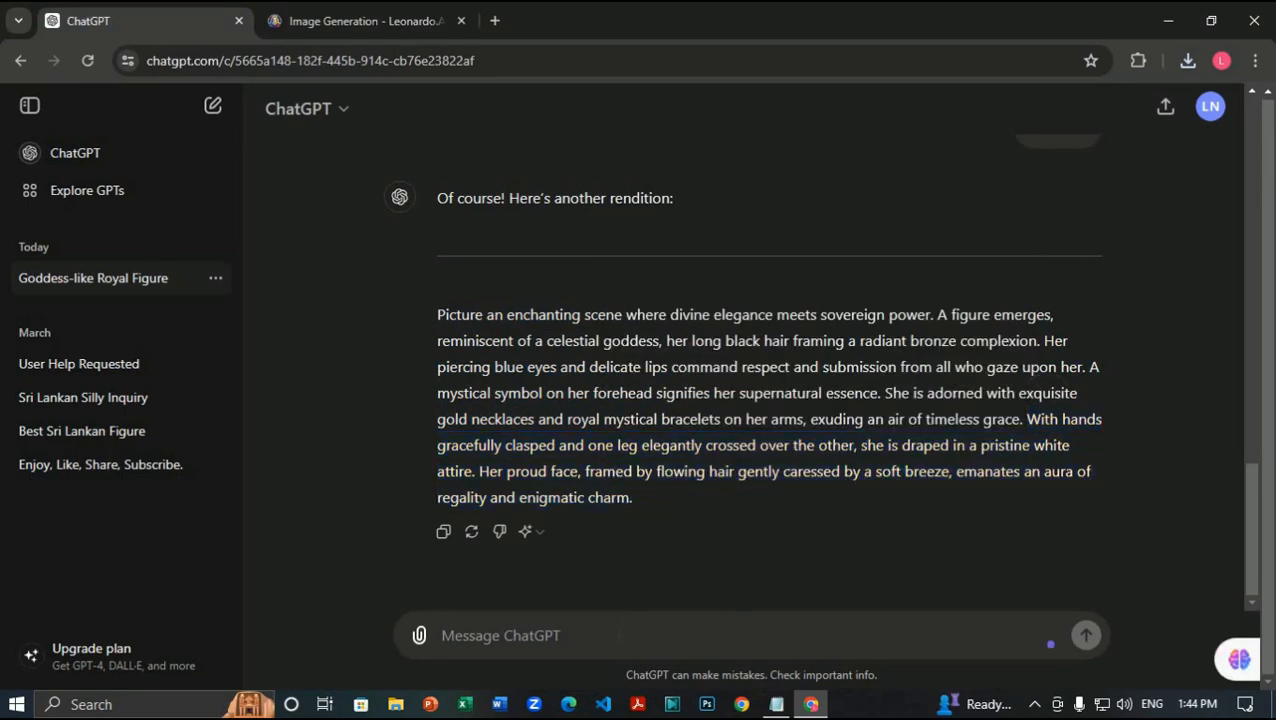
Step: Send the passage back in quotes with the request 'preview this peace'
{"action": "left_click", "coordinate": [620, 635]}
{"action": "type", "text": "'"}
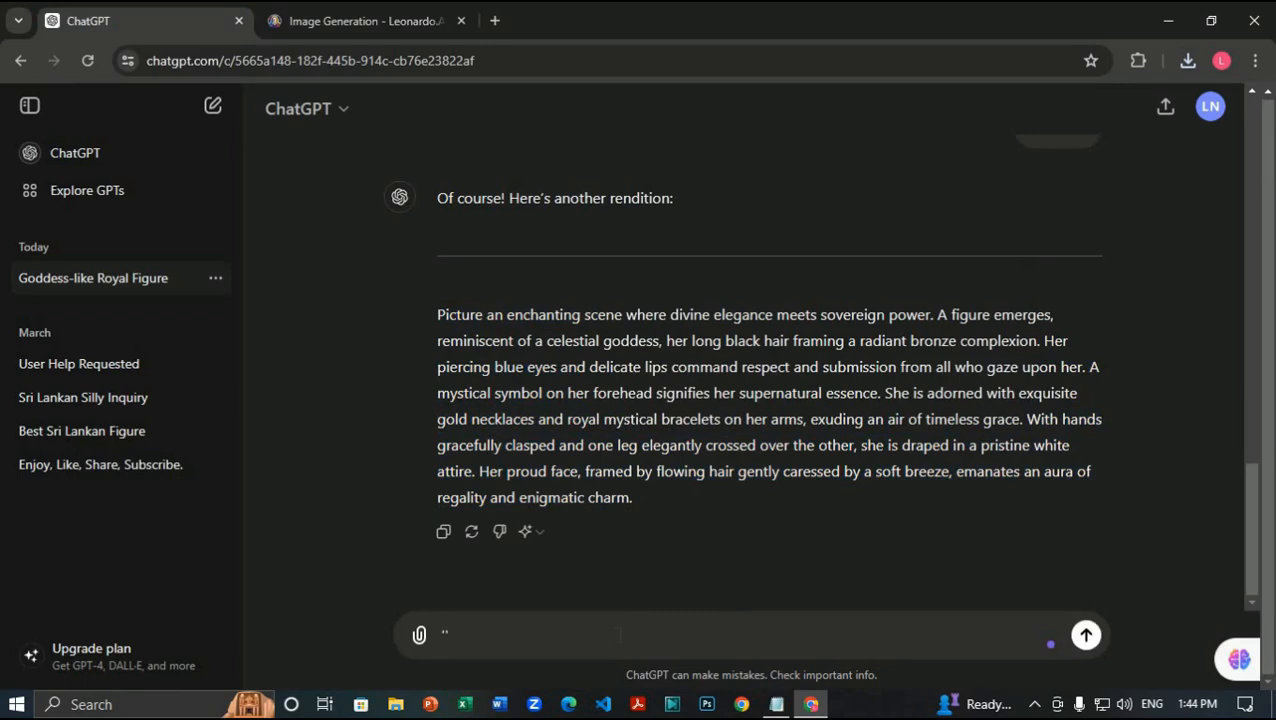
{"action": "key", "text": "ctrl+v"}
{"action": "type", "text": "'"}
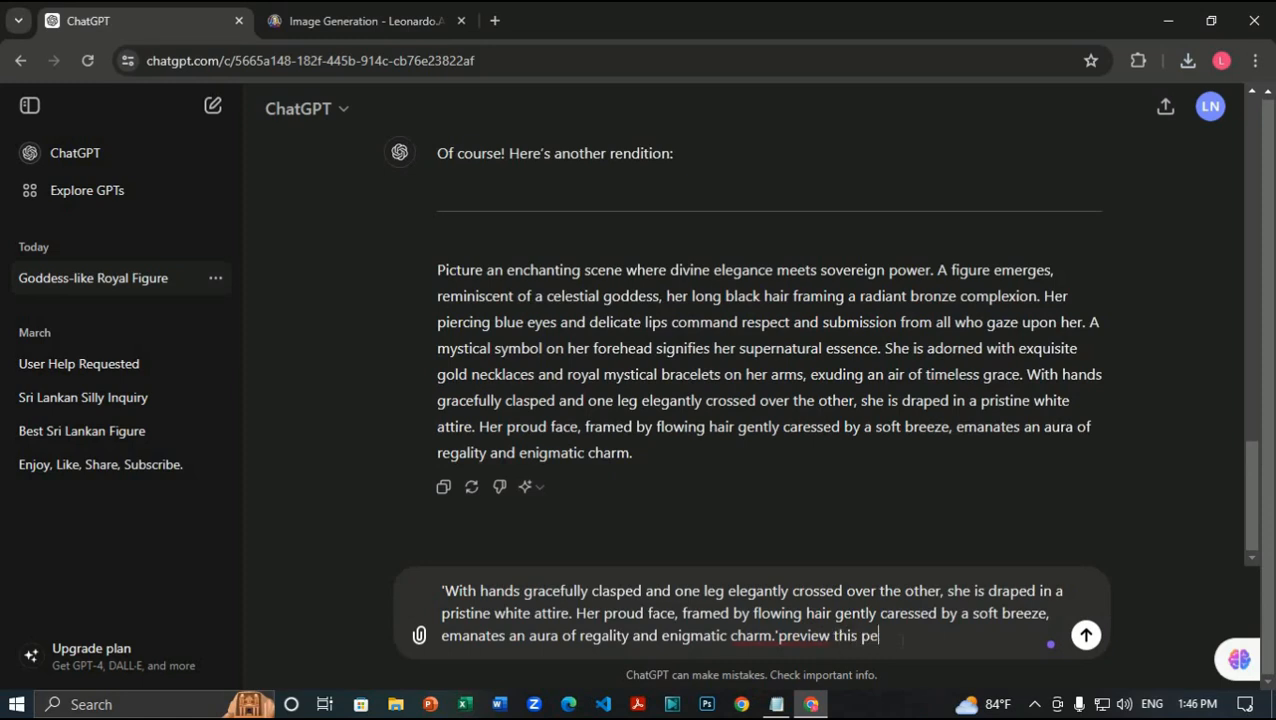
{"action": "type", "text": "preview this peace"}
{"action": "key", "text": "Return"}
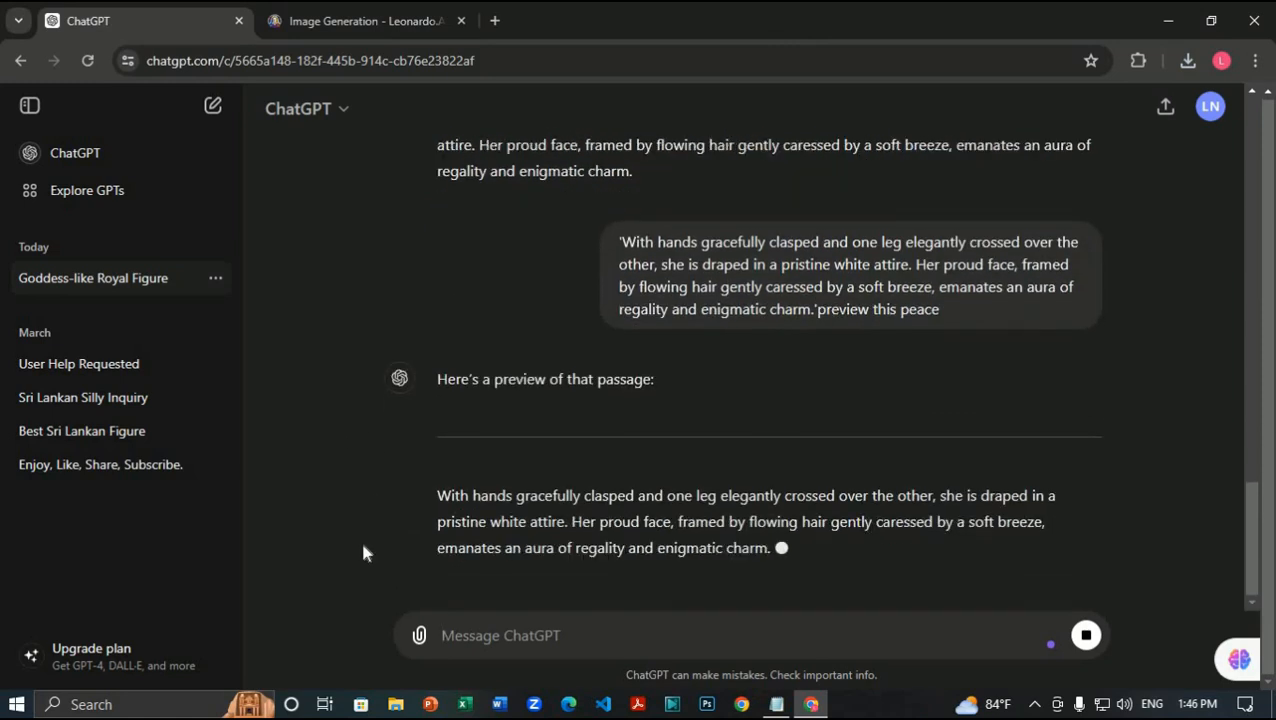
Step: Replace the prompt's closing passage with ChatGPT's preview, strip its heading and dashes, and end with a period
{"action": "left_click", "coordinate": [365, 20]}
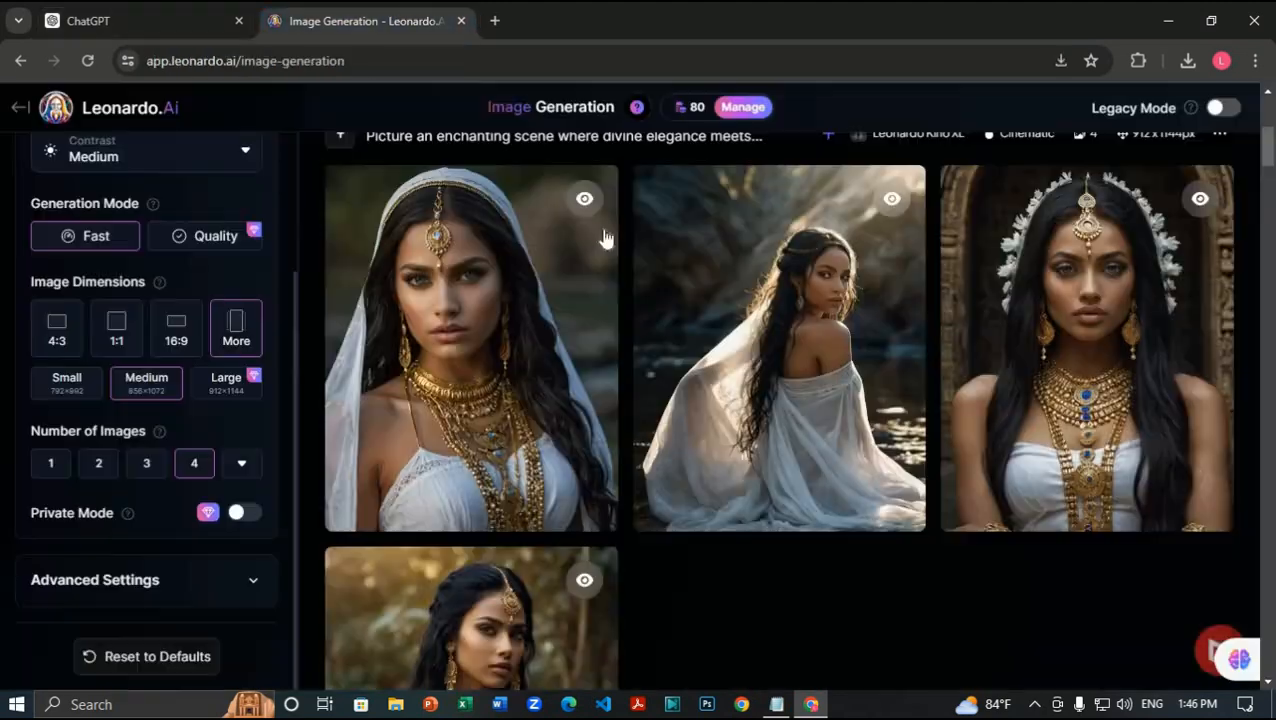
{"action": "scroll", "coordinate": [798, 380], "scroll_direction": "up", "scroll_amount": 2}
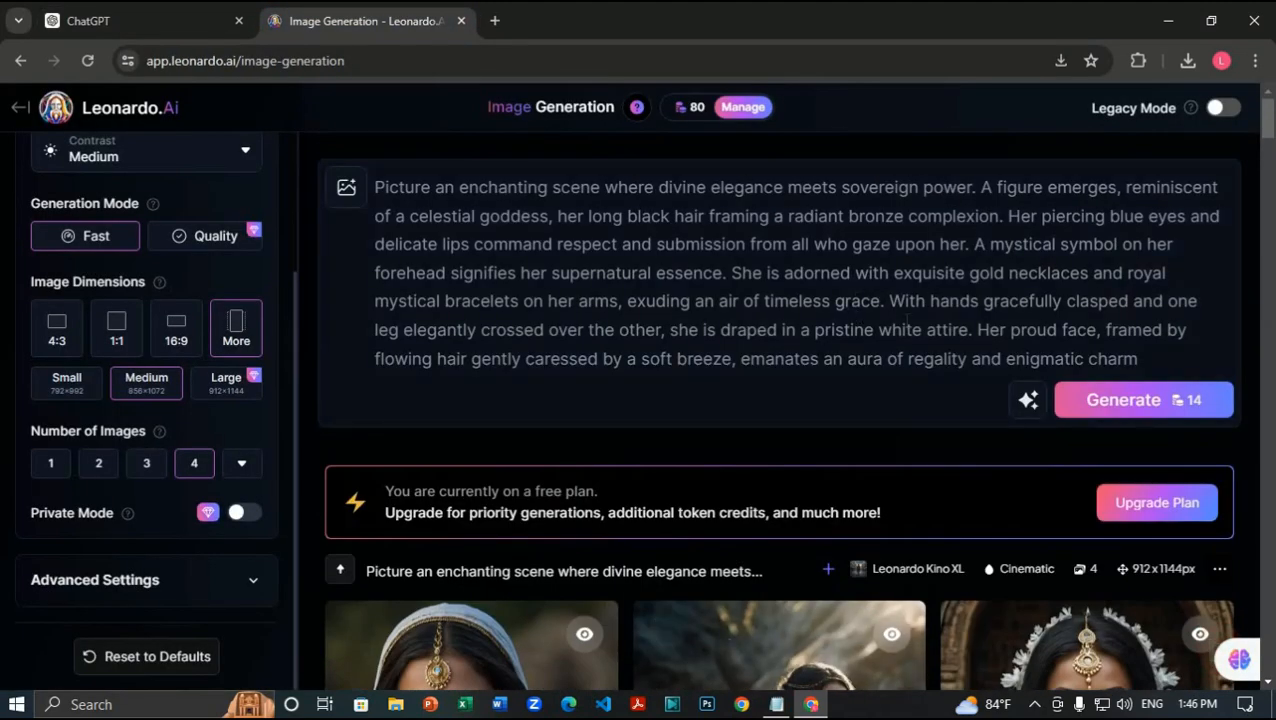
{"action": "left_click_drag", "start_coordinate": [889, 300], "coordinate": [1140, 362]}
{"action": "key", "text": "BackSpace"}
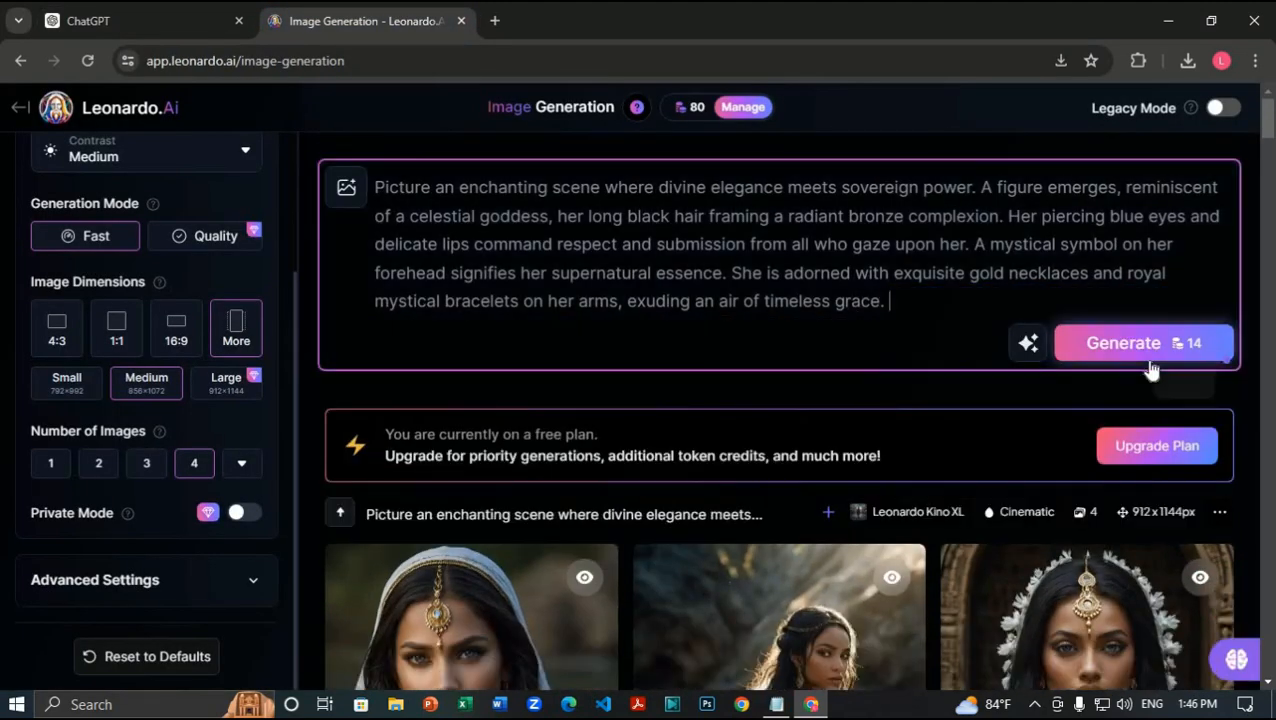
{"action": "key", "text": "ctrl+v"}
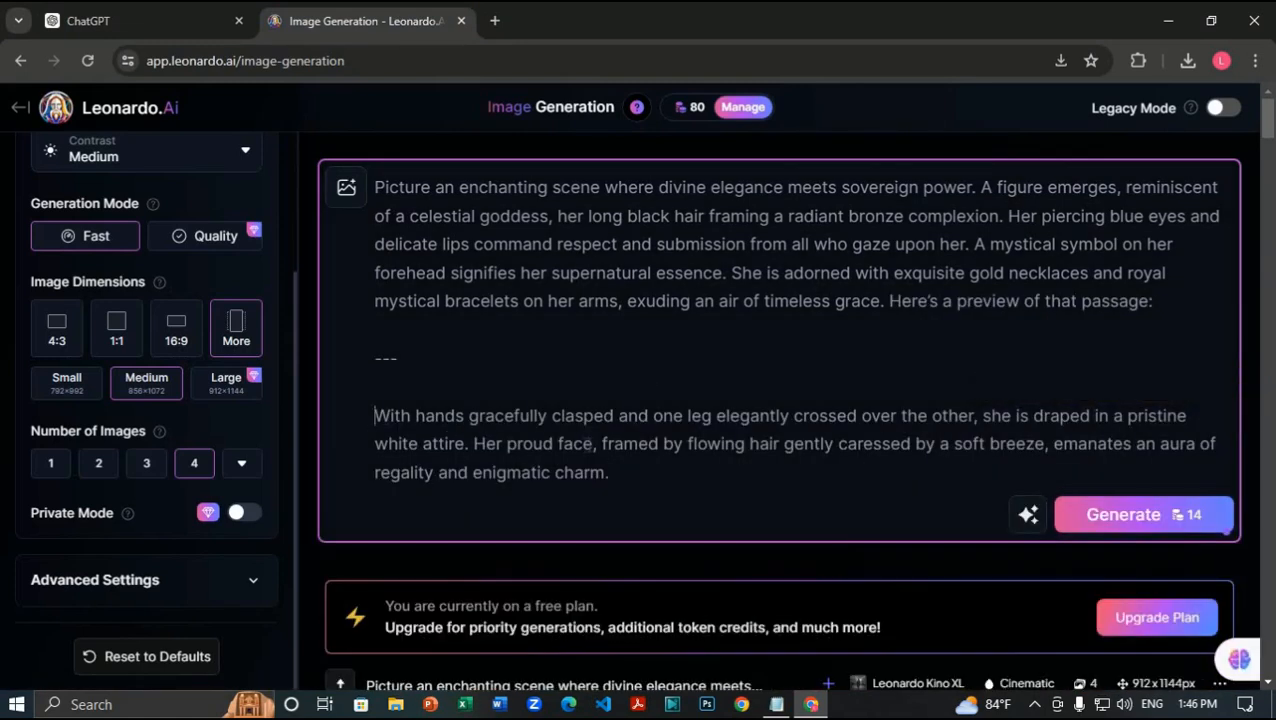
{"action": "key", "text": "BackSpace"}
{"action": "key", "text": "BackSpace"}
{"action": "key", "text": "BackSpace"}
{"action": "key", "text": "BackSpace"}
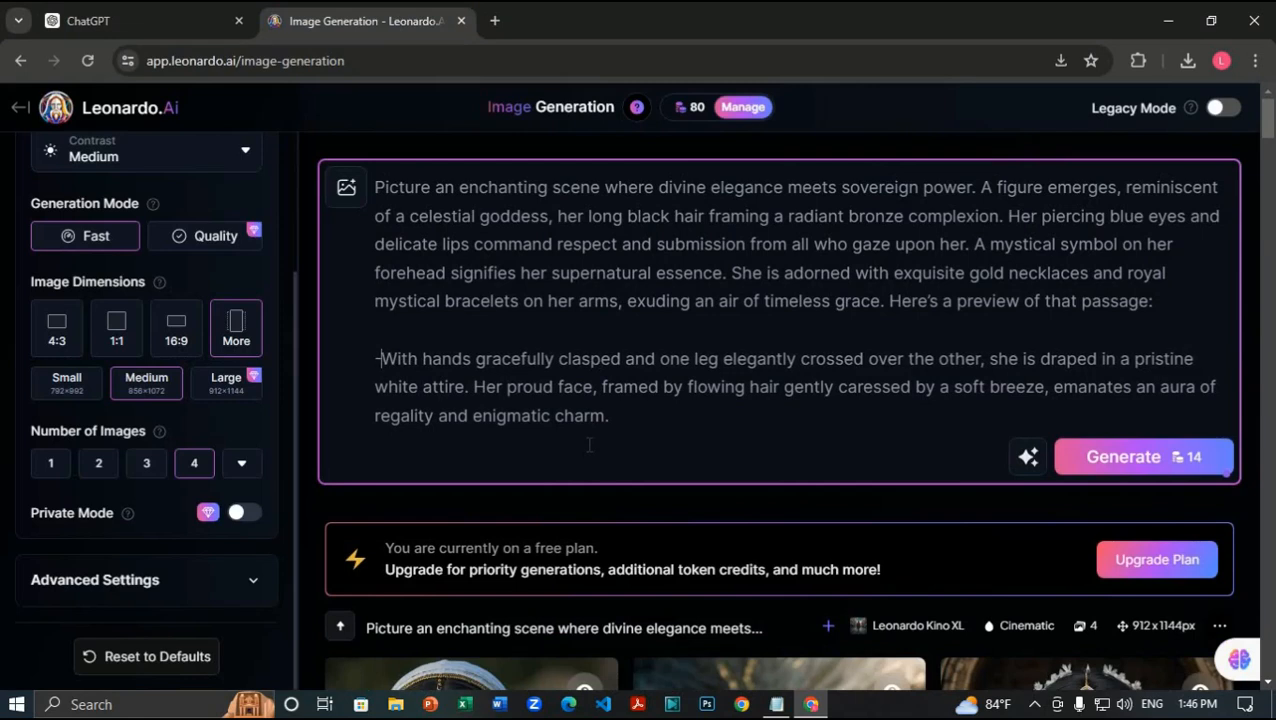
{"action": "key", "text": "BackSpace"}
{"action": "key", "text": "BackSpace"}
{"action": "key", "text": "BackSpace"}
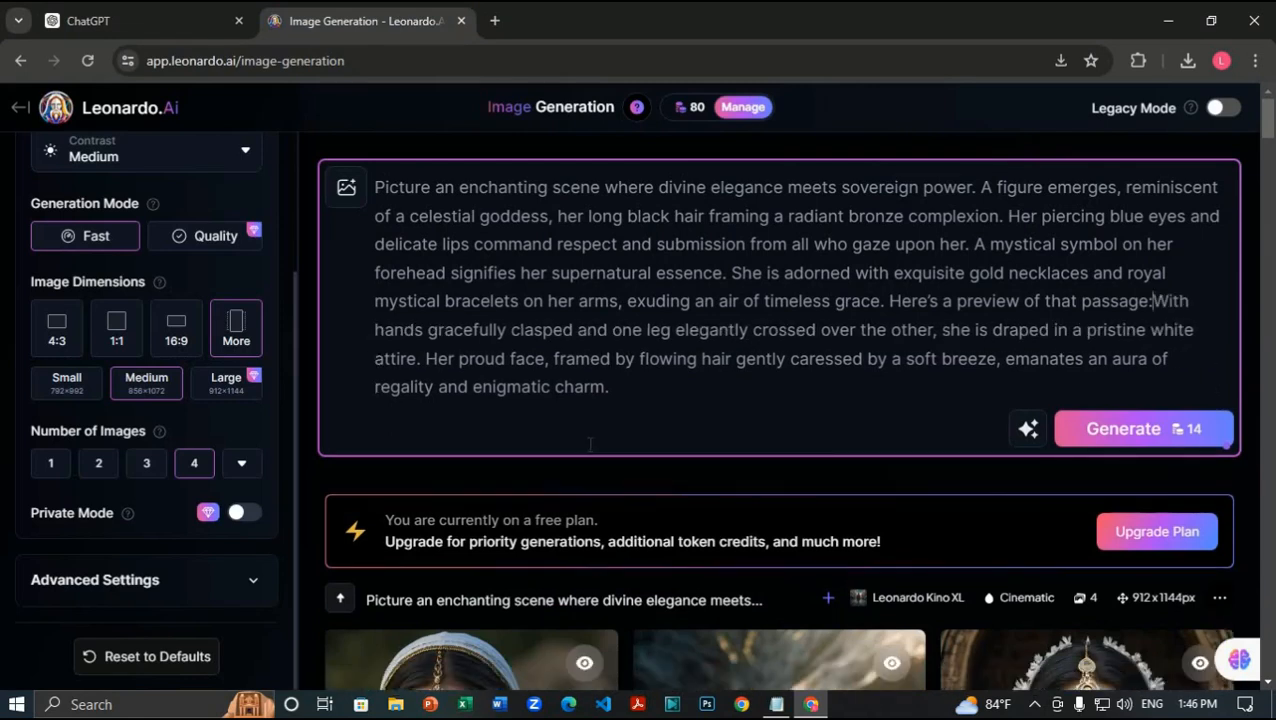
{"action": "key", "text": "BackSpace"}
{"action": "key", "text": "BackSpace"}
{"action": "key", "text": "BackSpace"}
{"action": "key", "text": "BackSpace"}
{"action": "key", "text": "BackSpace"}
{"action": "key", "text": "BackSpace"}
{"action": "key", "text": "BackSpace"}
{"action": "key", "text": "BackSpace"}
{"action": "key", "text": "BackSpace"}
{"action": "key", "text": "BackSpace"}
{"action": "key", "text": "BackSpace"}
{"action": "key", "text": "BackSpace"}
{"action": "key", "text": "BackSpace"}
{"action": "key", "text": "BackSpace"}
{"action": "key", "text": "BackSpace"}
{"action": "key", "text": "BackSpace"}
{"action": "key", "text": "BackSpace"}
{"action": "key", "text": "BackSpace"}
{"action": "key", "text": "BackSpace"}
{"action": "key", "text": "BackSpace"}
{"action": "key", "text": "BackSpace"}
{"action": "key", "text": "BackSpace"}
{"action": "key", "text": "BackSpace"}
{"action": "key", "text": "BackSpace"}
{"action": "key", "text": "BackSpace"}
{"action": "key", "text": "BackSpace"}
{"action": "key", "text": "BackSpace"}
{"action": "key", "text": "BackSpace"}
{"action": "key", "text": "BackSpace"}
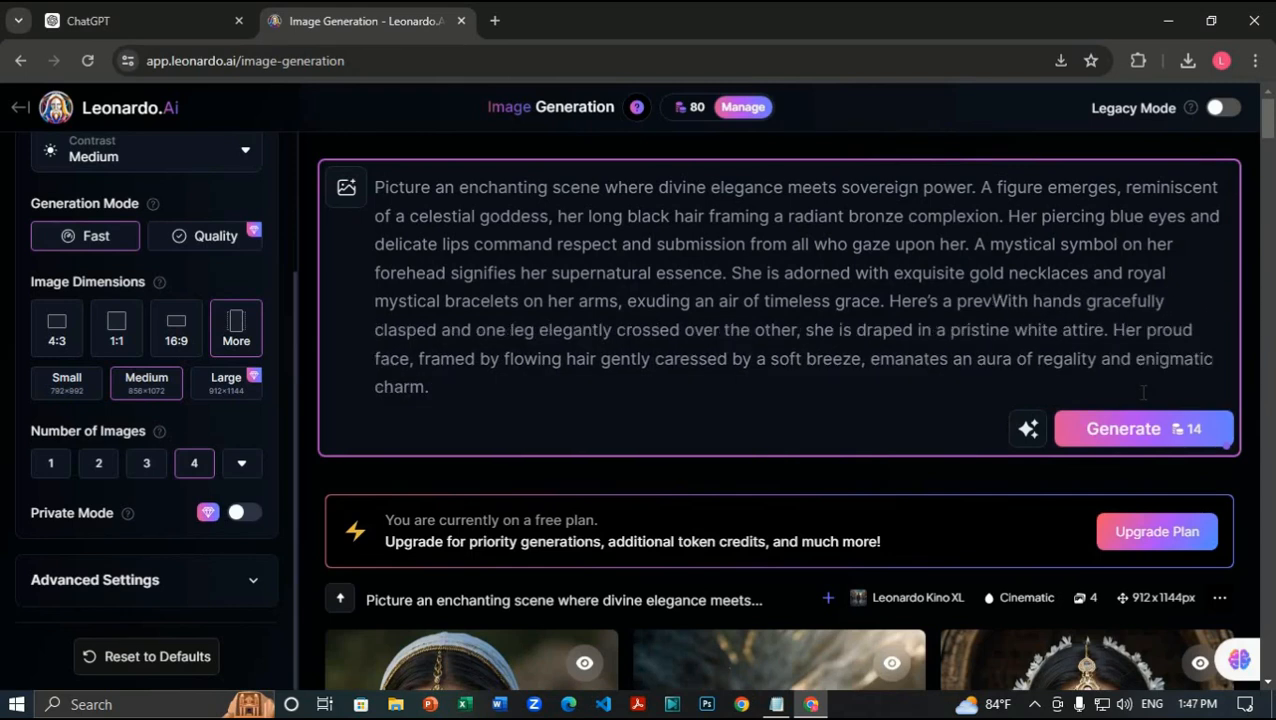
{"action": "key", "text": "BackSpace"}
{"action": "key", "text": "BackSpace"}
{"action": "key", "text": "BackSpace"}
{"action": "key", "text": "BackSpace"}
{"action": "key", "text": "BackSpace"}
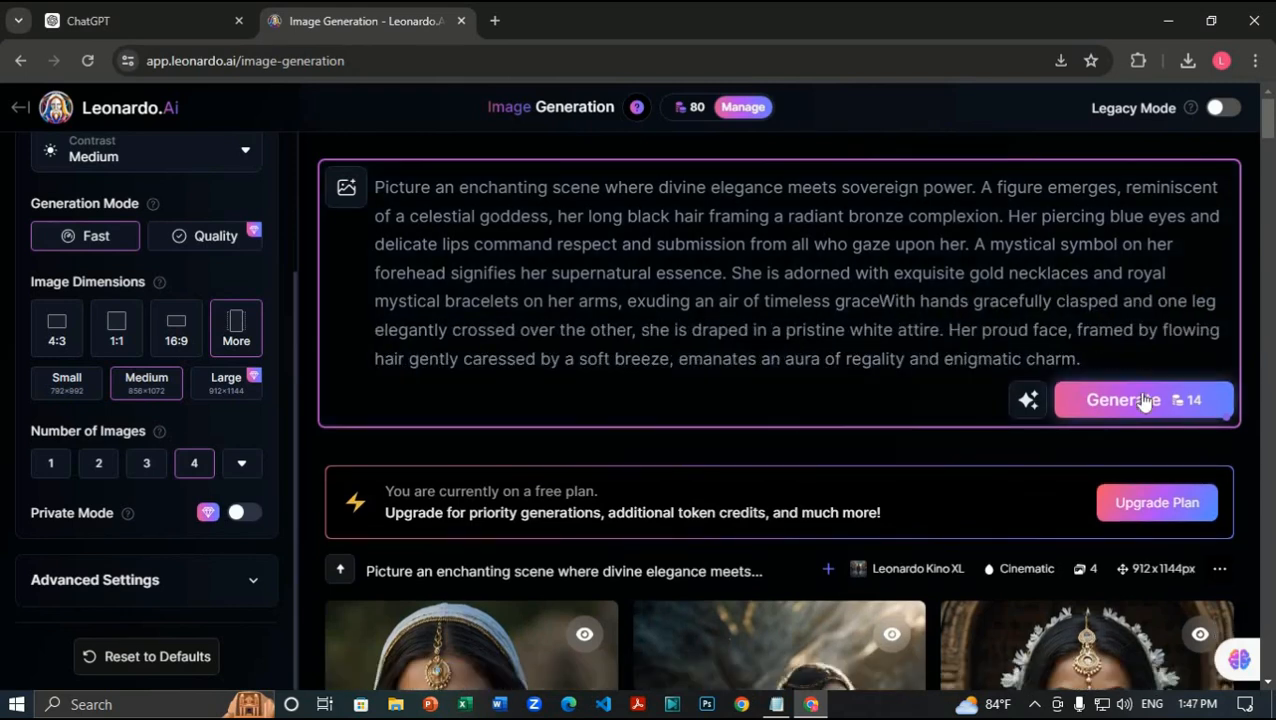
{"action": "type", "text": "."}
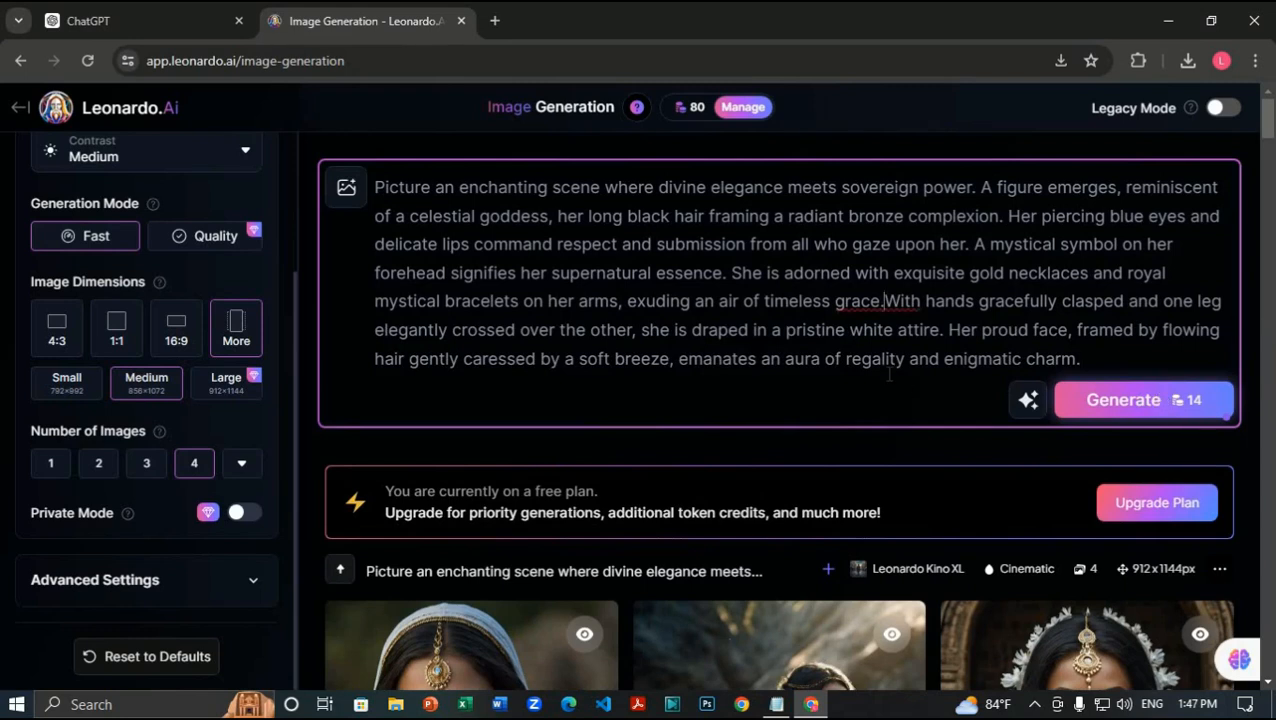
{"action": "left_click", "coordinate": [889, 374]}
Step: Generate four portraits from the revised prompt, review them, and generate a second batch
{"action": "left_click", "coordinate": [1123, 414]}
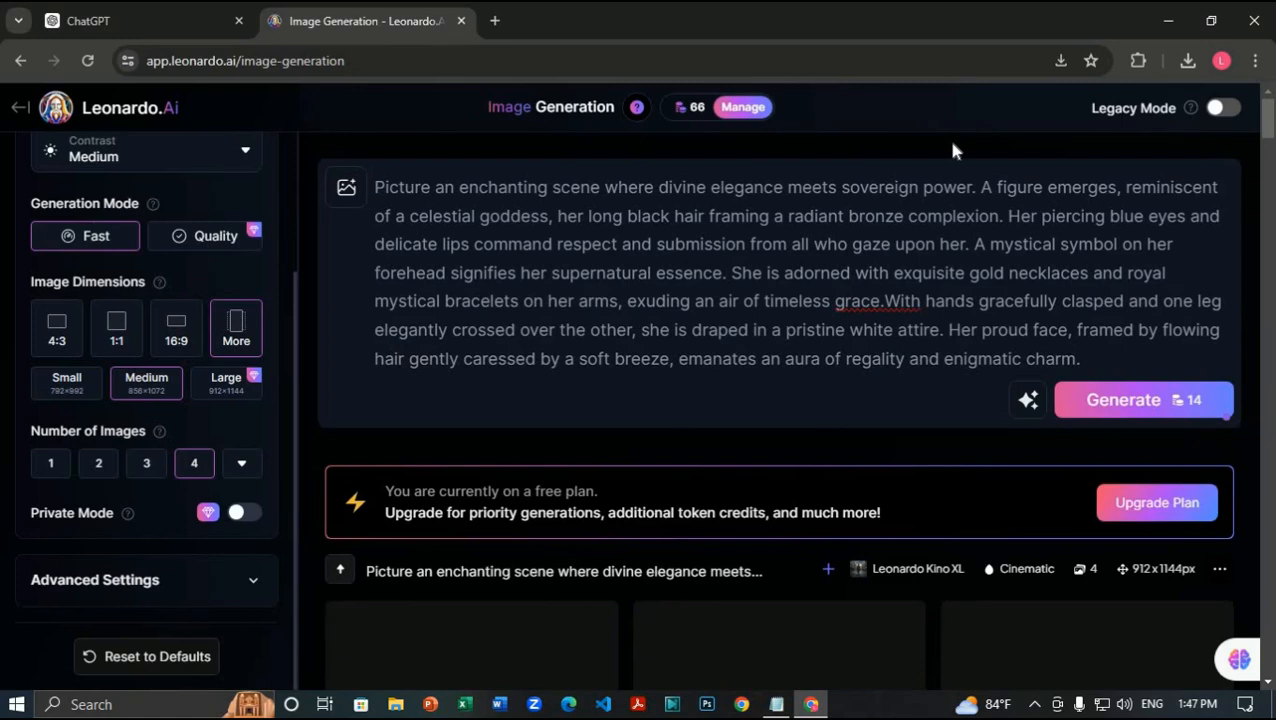
{"action": "scroll", "coordinate": [918, 400], "scroll_direction": "down", "scroll_amount": 4}
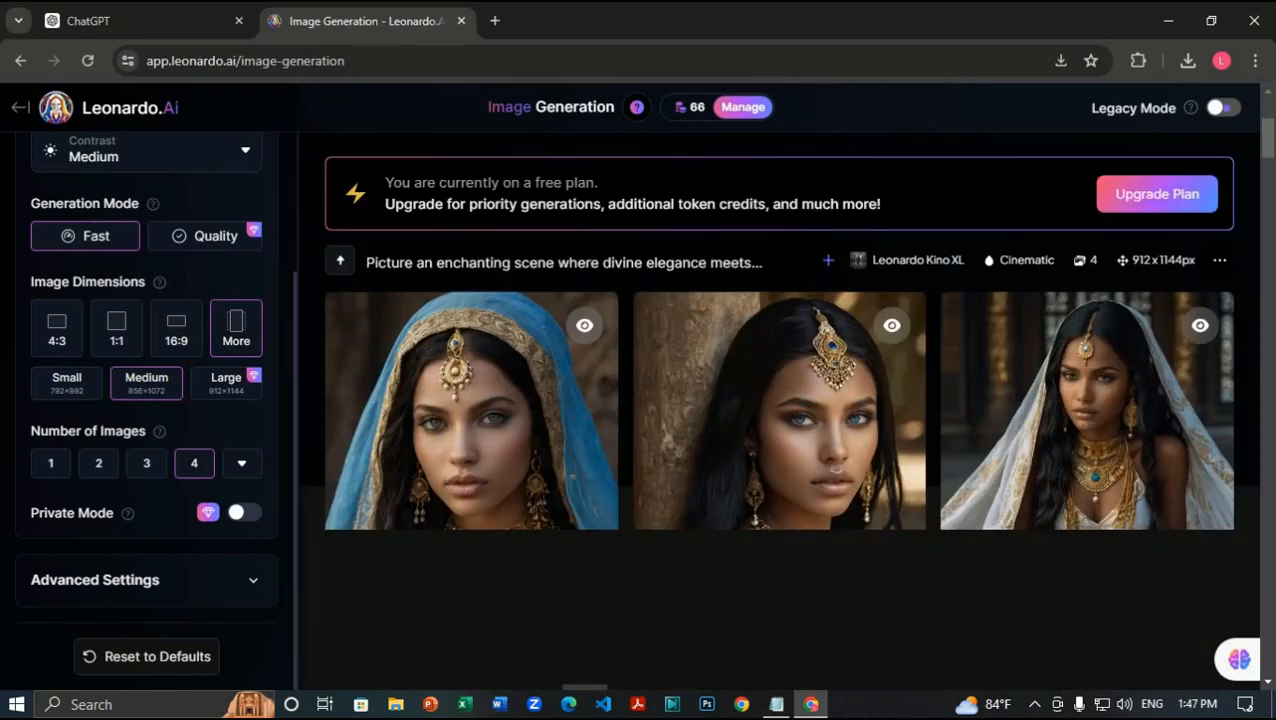
{"action": "scroll", "coordinate": [745, 635], "scroll_direction": "down", "scroll_amount": 5}
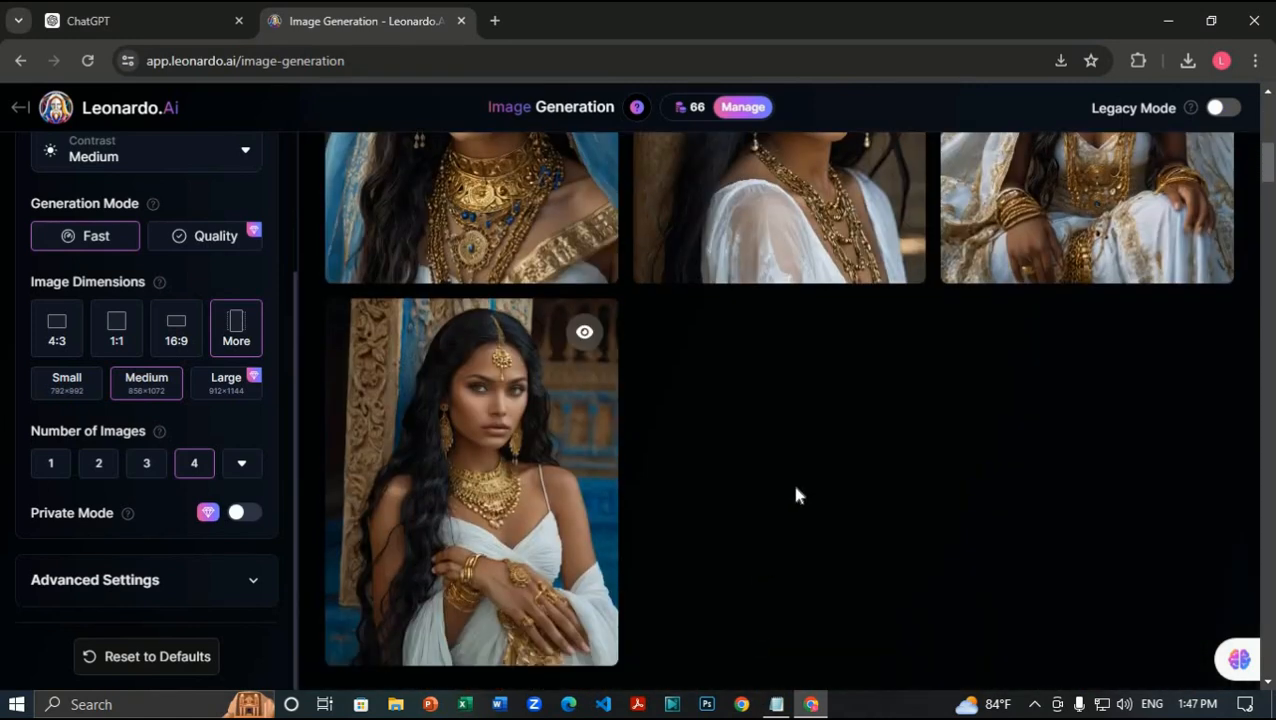
{"action": "scroll", "coordinate": [792, 488], "scroll_direction": "up", "scroll_amount": 9}
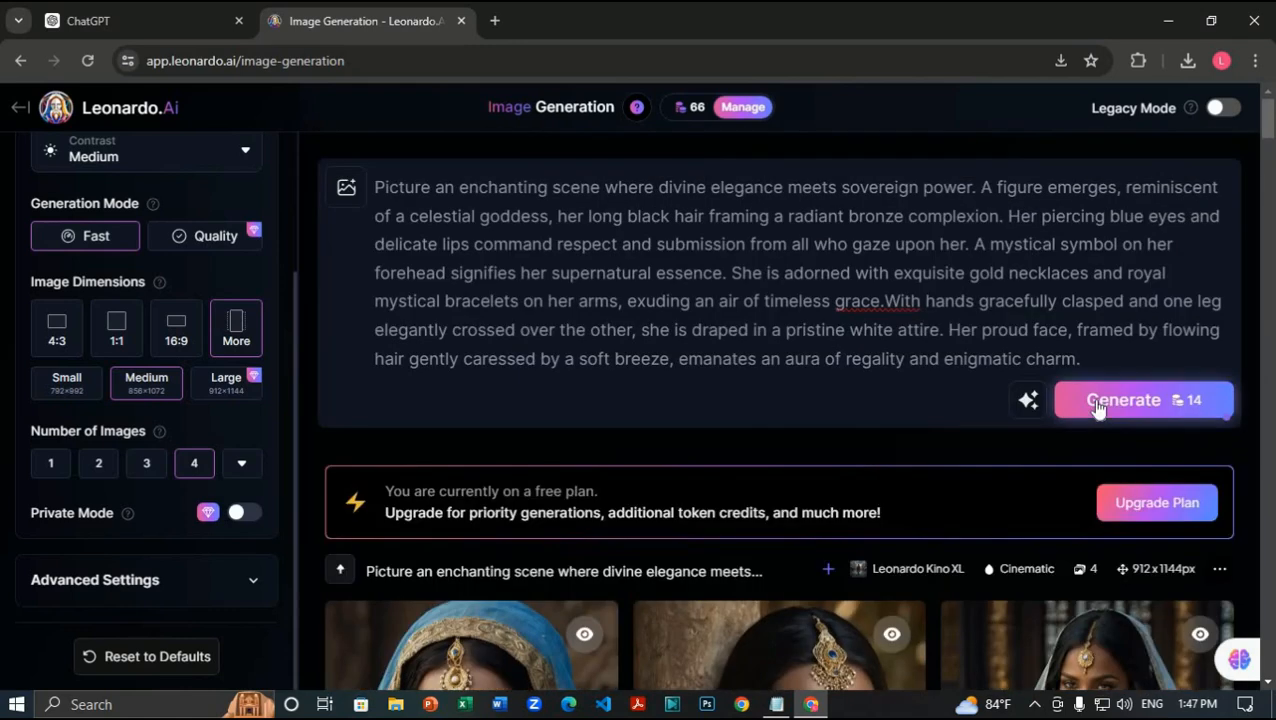
{"action": "left_click", "coordinate": [1097, 403]}
{"action": "scroll", "coordinate": [921, 585], "scroll_direction": "down", "scroll_amount": 4}
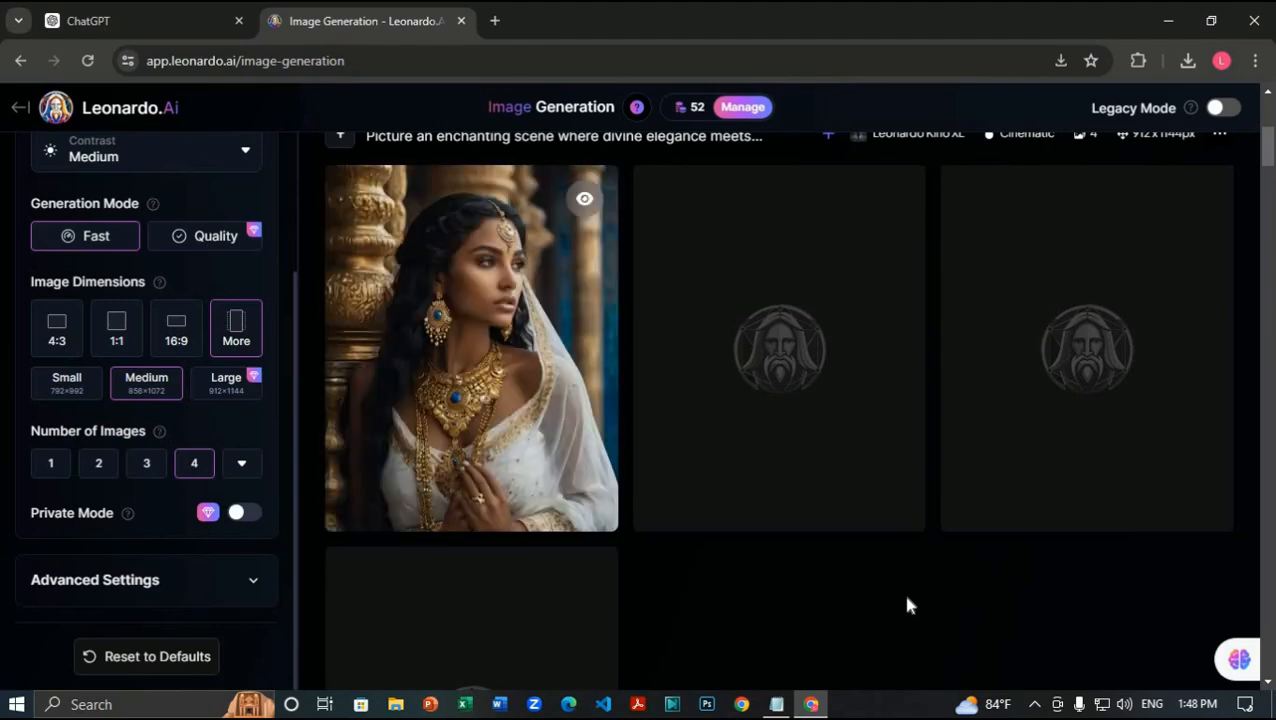
Step: Download one of the goddess portraits from the gallery
{"action": "scroll", "coordinate": [1150, 396], "scroll_direction": "down", "scroll_amount": 4}
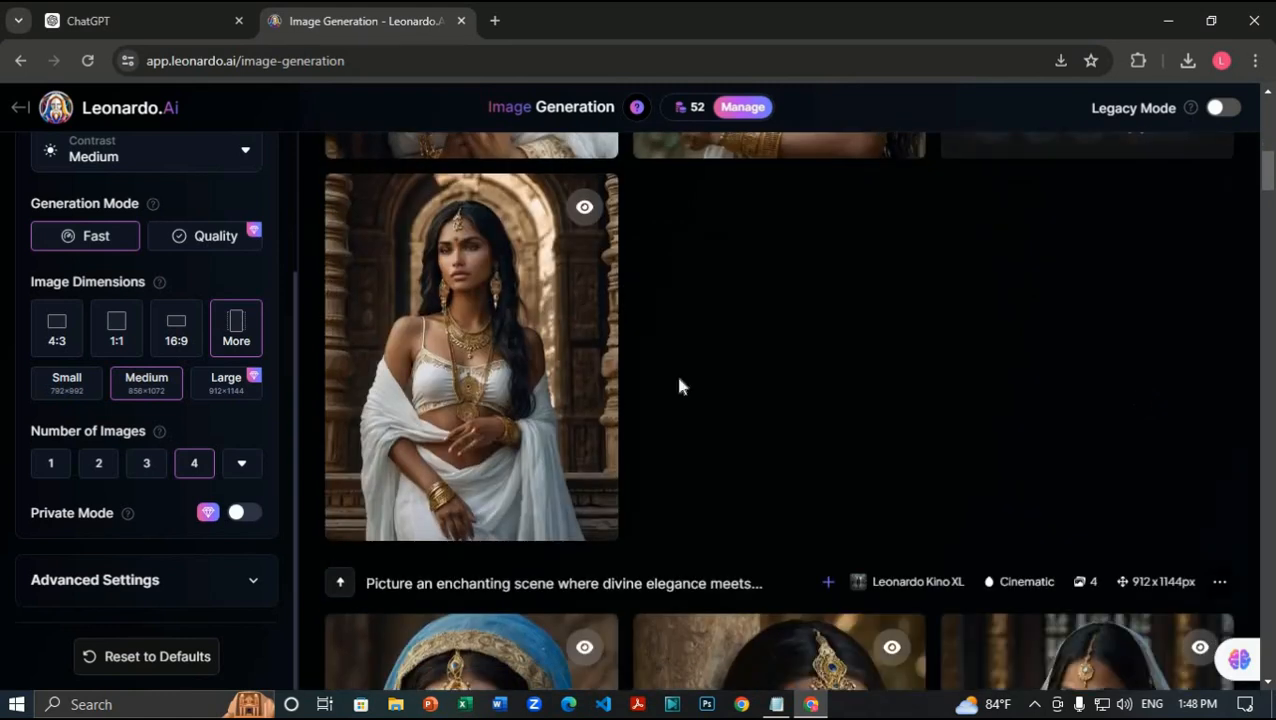
{"action": "left_click", "coordinate": [375, 511]}
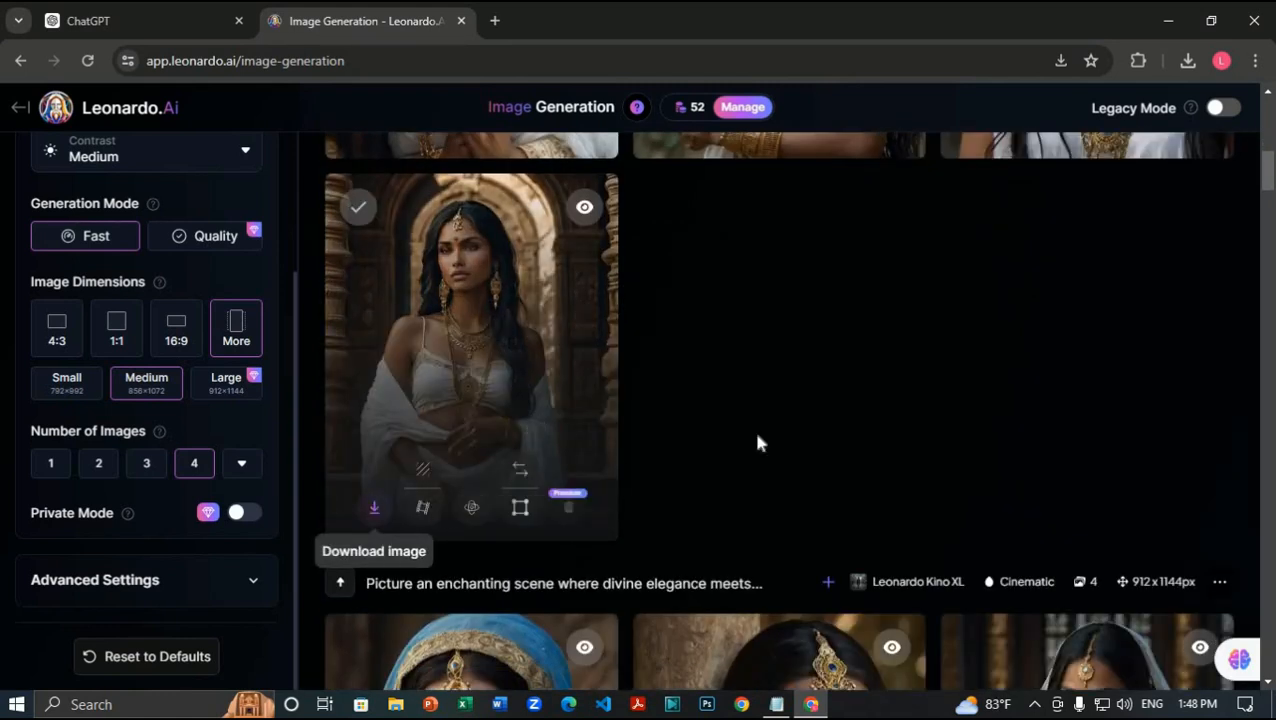
{"action": "scroll", "coordinate": [753, 430], "scroll_direction": "up", "scroll_amount": 4}
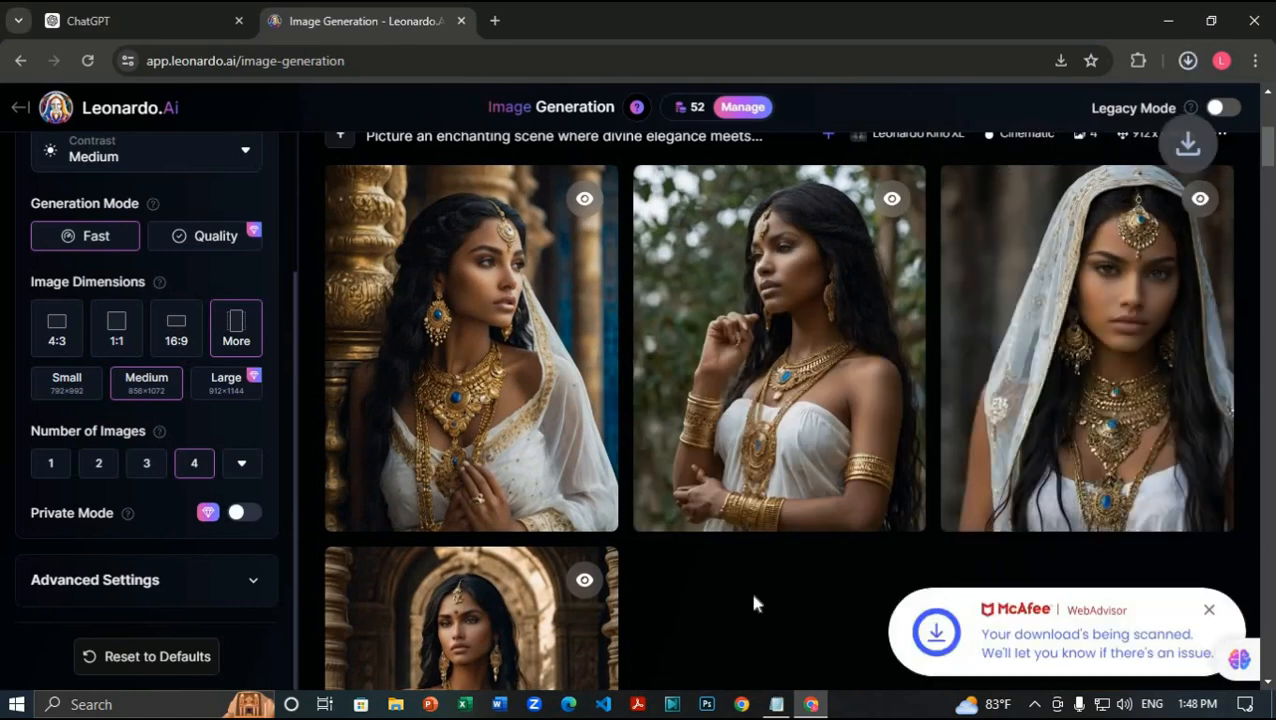
Step: Browse the later generations down to the 'Craft a scene…' batch, then return to ChatGPT
{"action": "scroll", "coordinate": [755, 600], "scroll_direction": "up", "scroll_amount": 5}
{"action": "scroll", "coordinate": [755, 600], "scroll_direction": "down", "scroll_amount": 4}
{"action": "scroll", "coordinate": [740, 655], "scroll_direction": "down", "scroll_amount": 1}
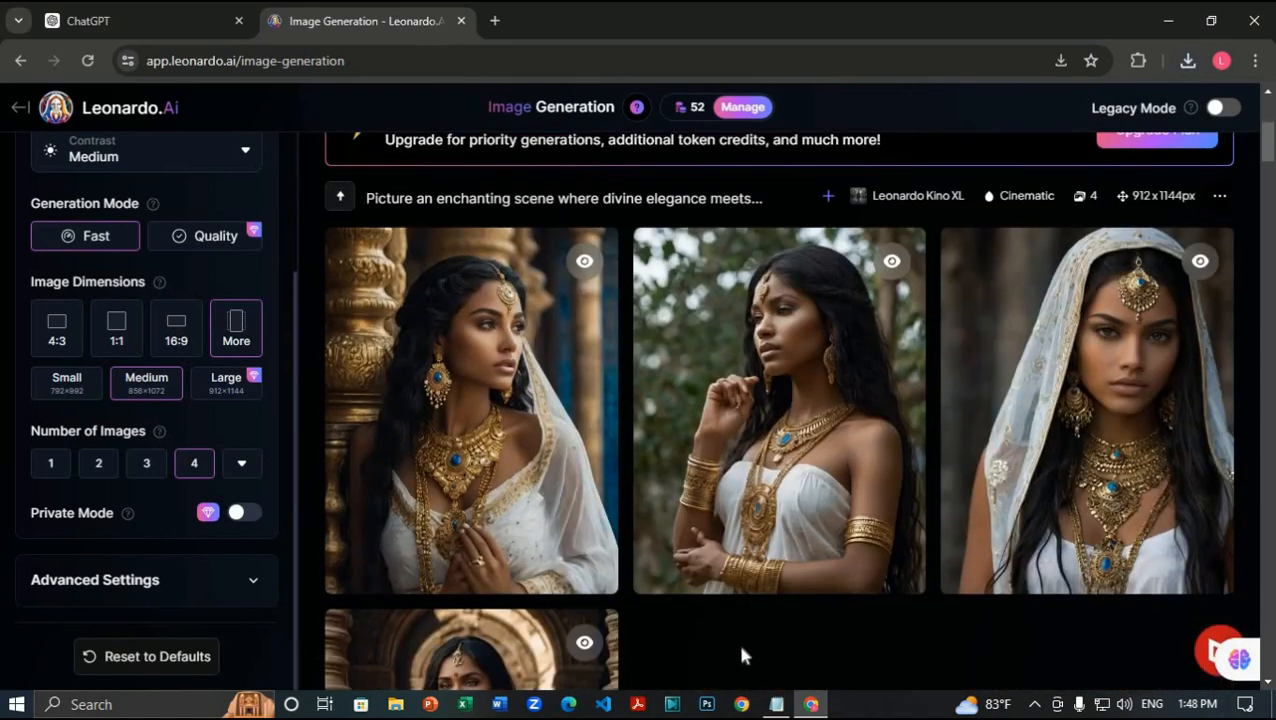
{"action": "scroll", "coordinate": [745, 655], "scroll_direction": "up", "scroll_amount": 3}
{"action": "scroll", "coordinate": [752, 655], "scroll_direction": "down", "scroll_amount": 10}
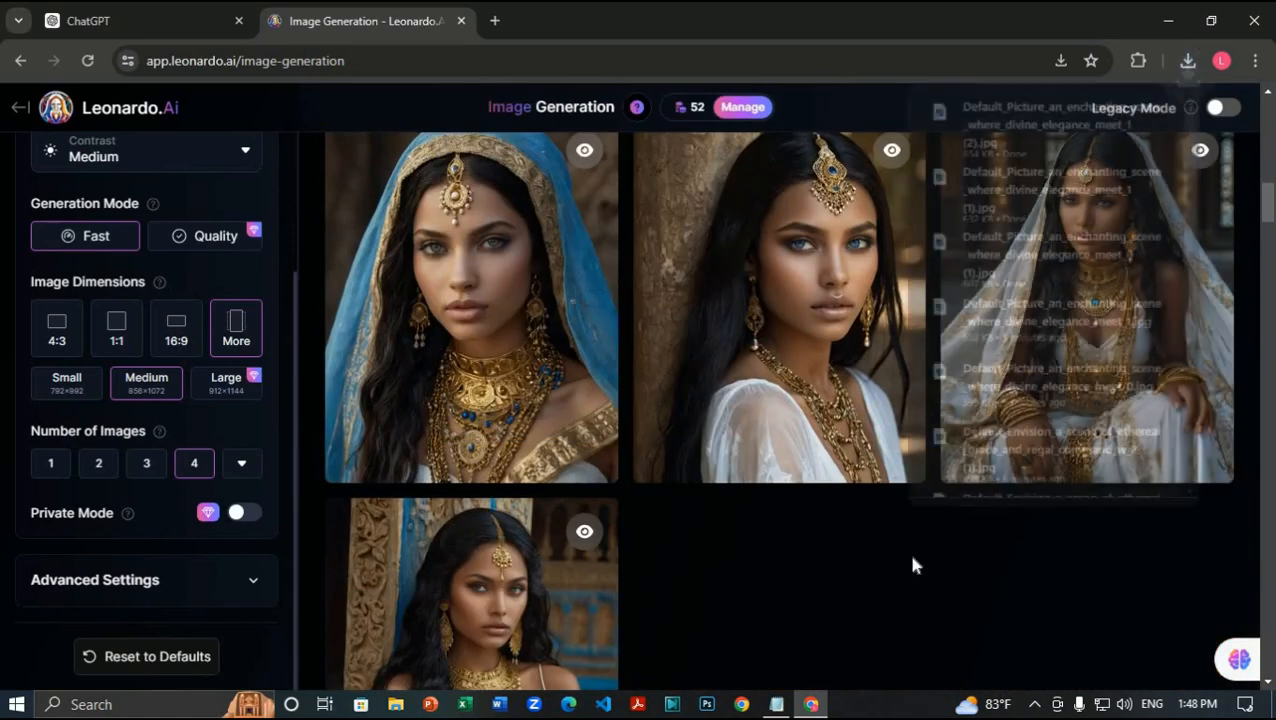
{"action": "scroll", "coordinate": [907, 460], "scroll_direction": "down", "scroll_amount": 4}
{"action": "scroll", "coordinate": [910, 463], "scroll_direction": "down", "scroll_amount": 9}
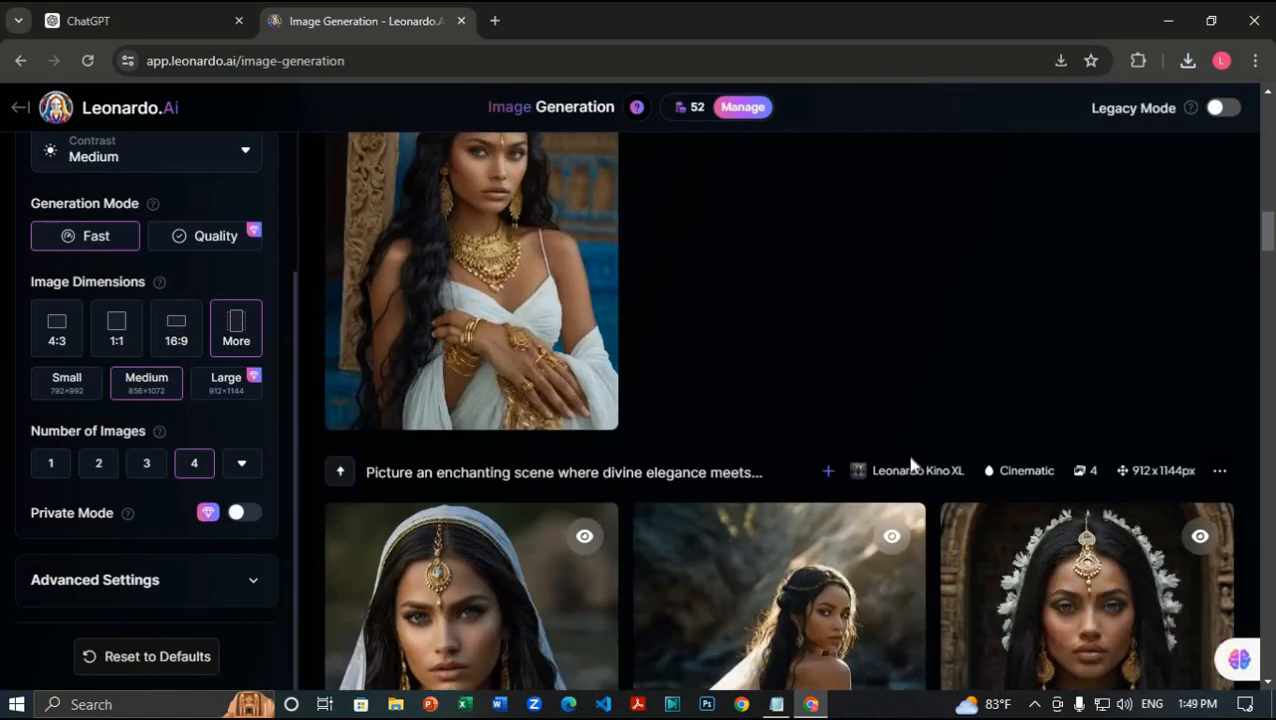
{"action": "scroll", "coordinate": [805, 260], "scroll_direction": "down", "scroll_amount": 10}
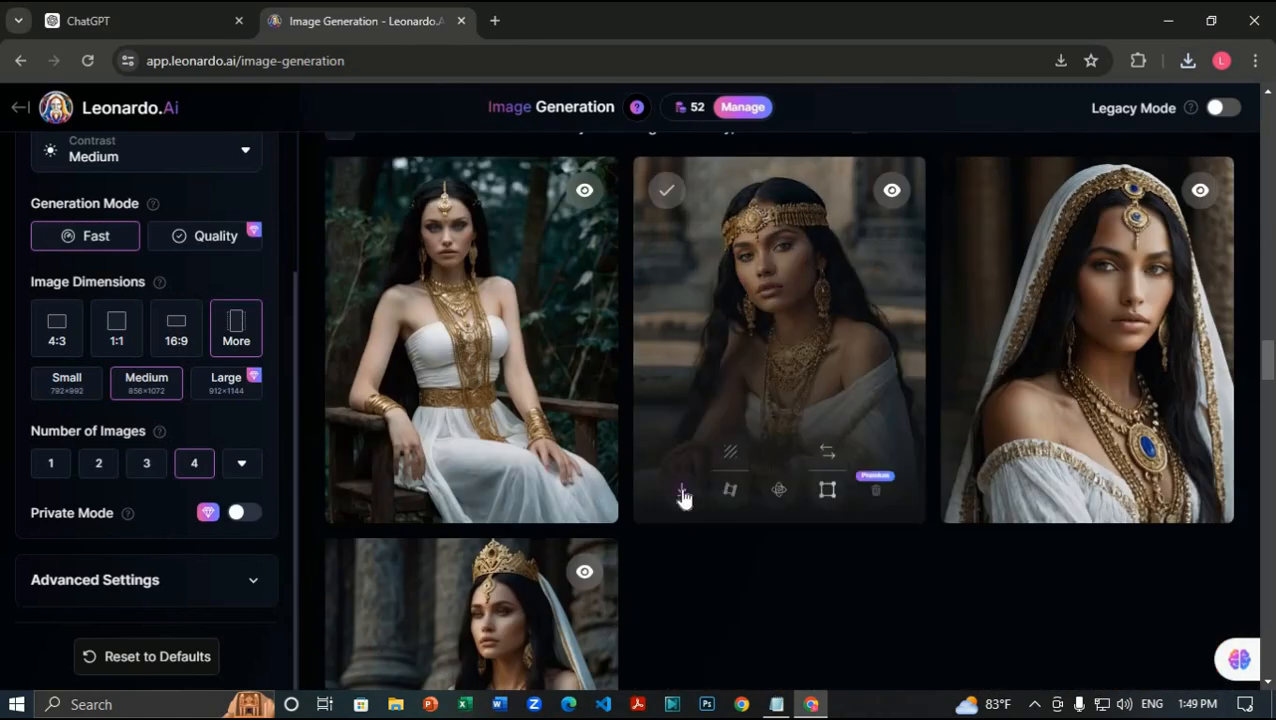
{"action": "scroll", "coordinate": [795, 588], "scroll_direction": "down", "scroll_amount": 3}
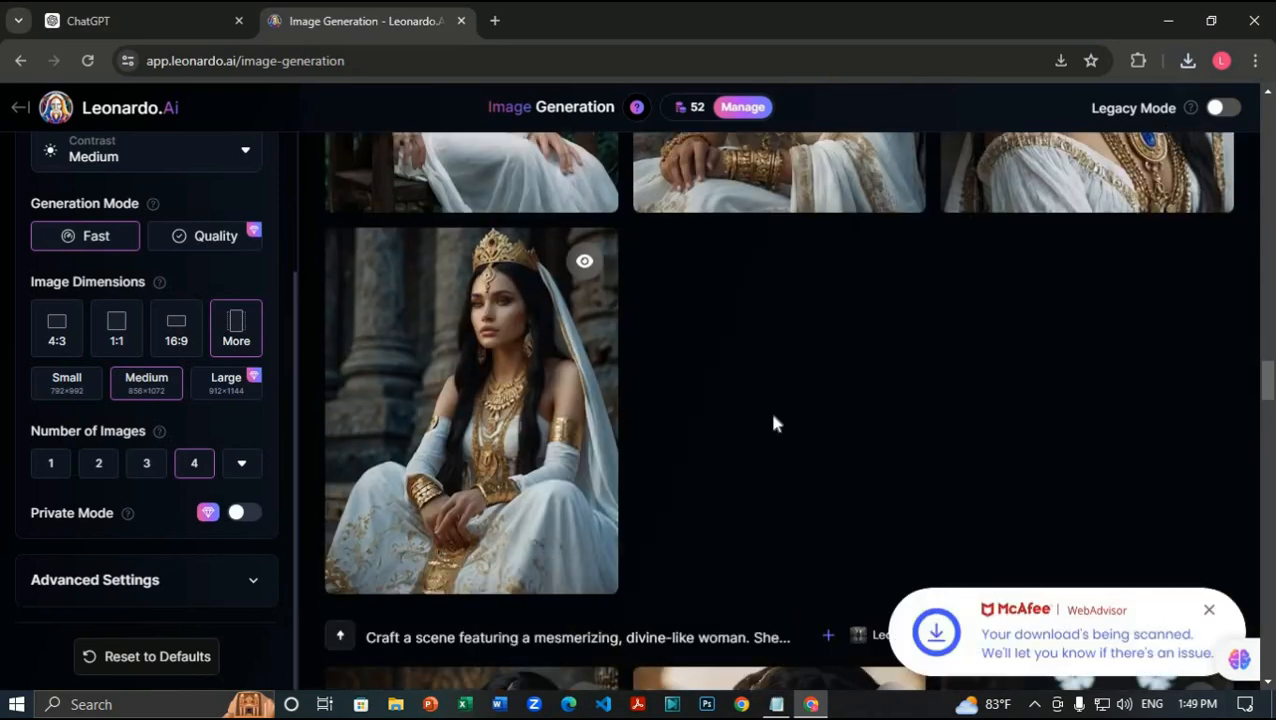
{"action": "scroll", "coordinate": [773, 424], "scroll_direction": "down", "scroll_amount": 5}
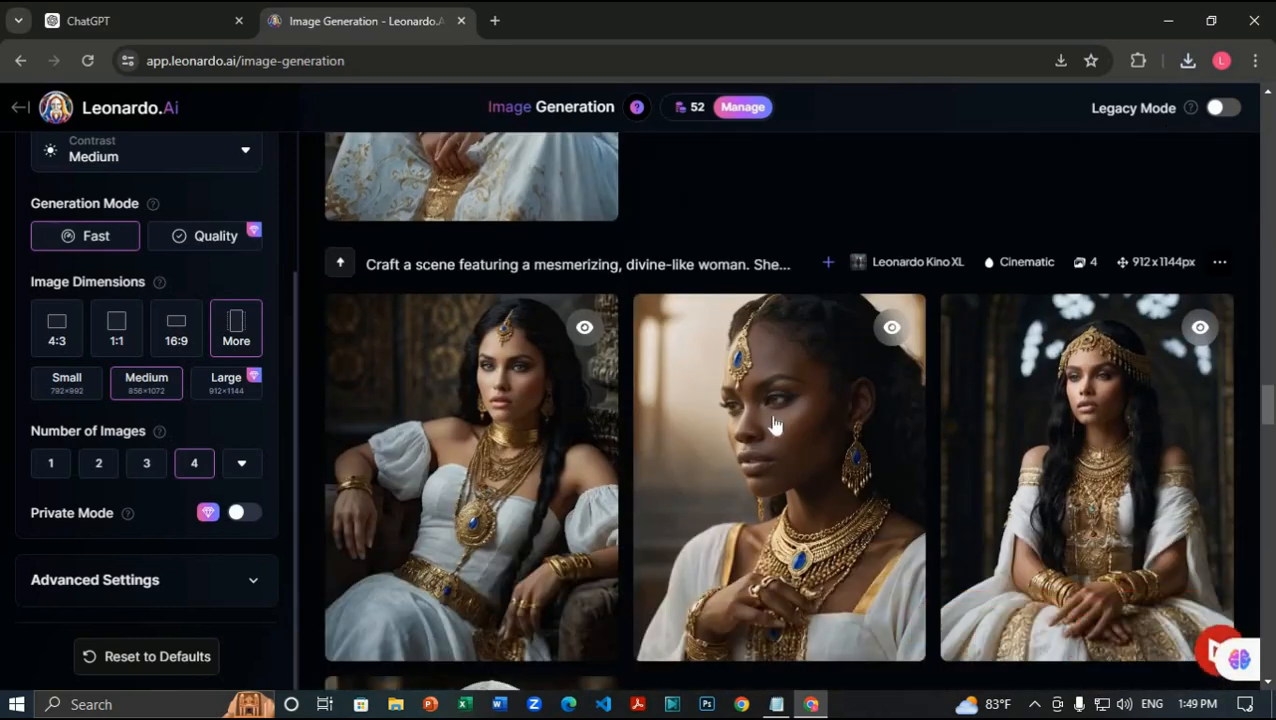
{"action": "scroll", "coordinate": [765, 582], "scroll_direction": "up", "scroll_amount": 1}
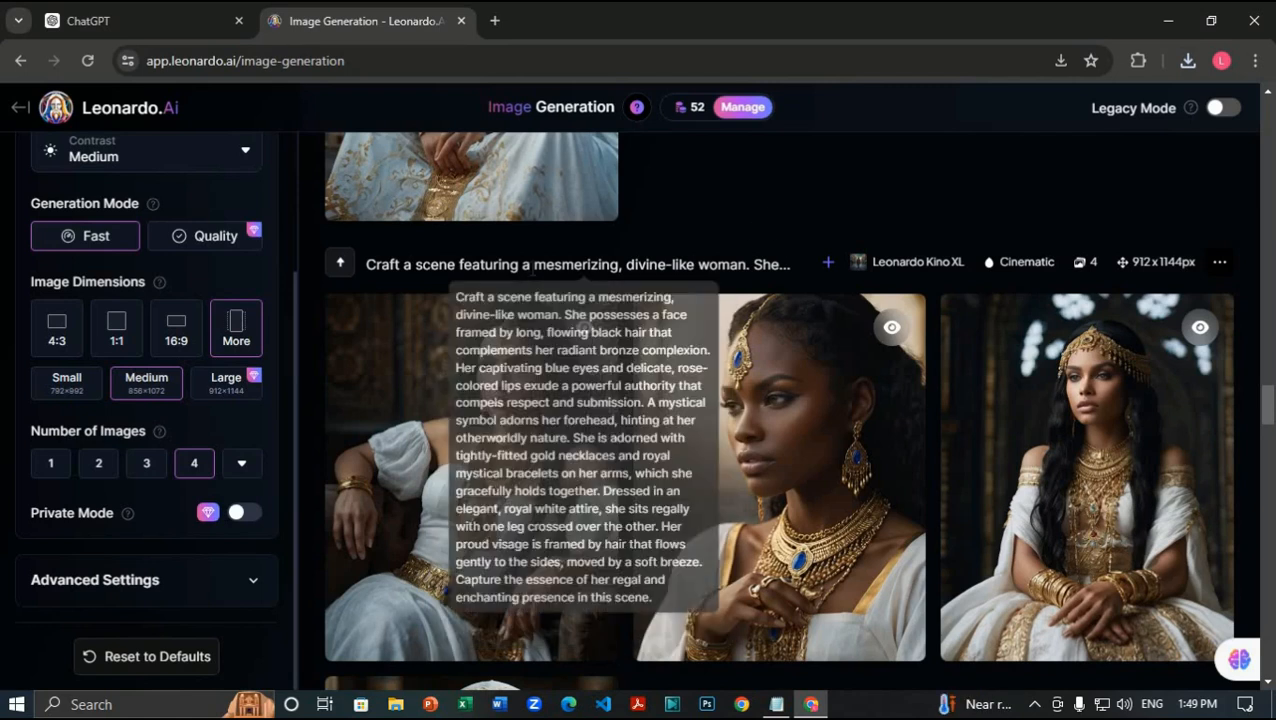
{"action": "left_click", "coordinate": [172, 12]}
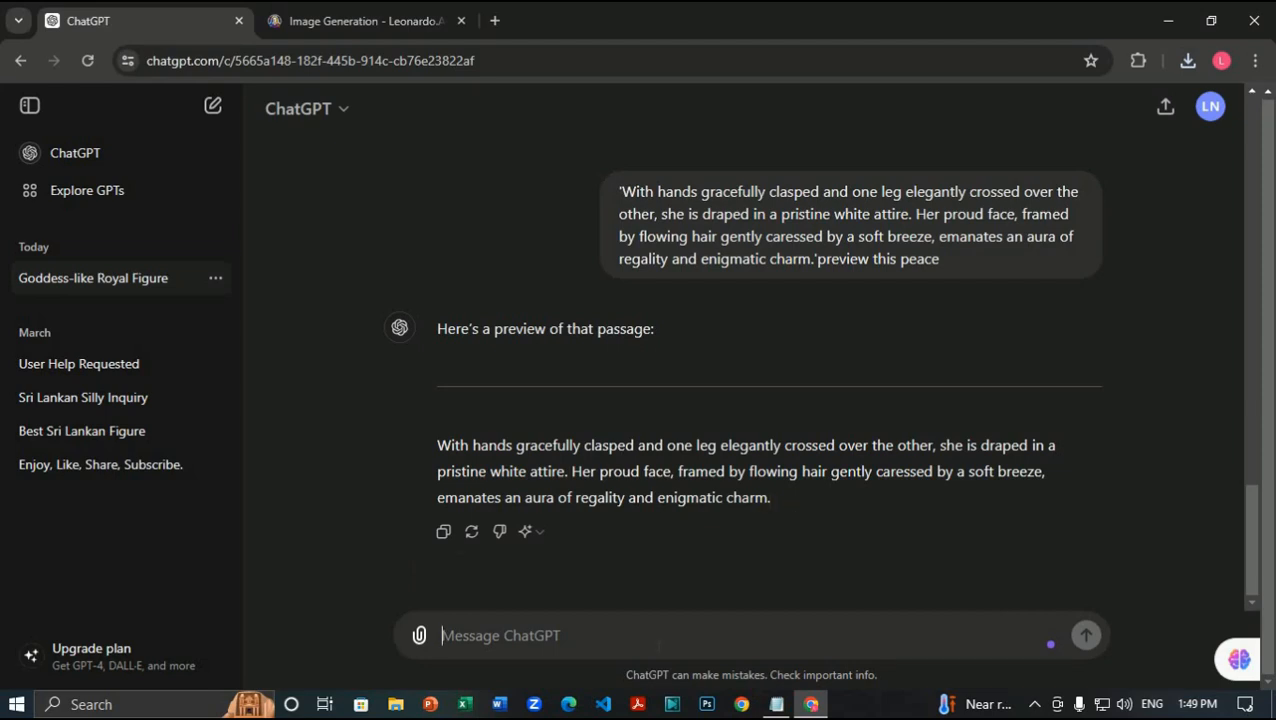
Step: Ask ChatGPT to highlight the passage and write another prompt, then copy its reply
{"action": "type", "text": "can you h"}
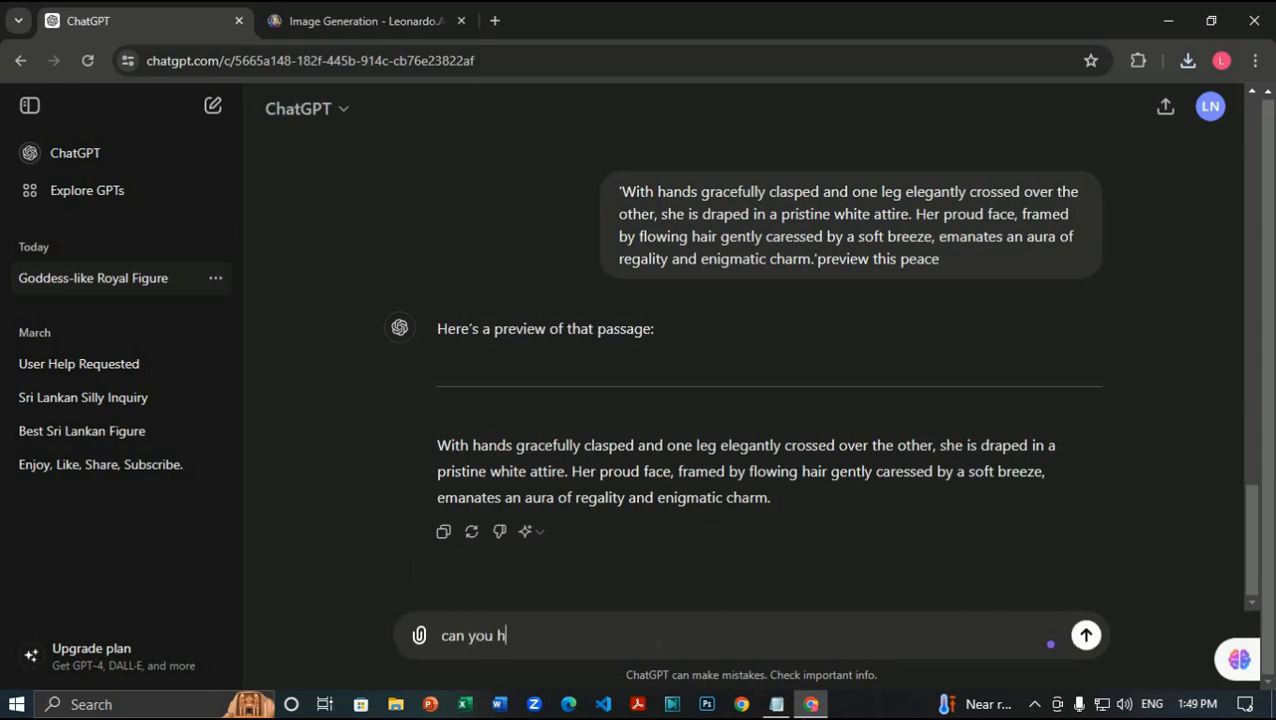
{"action": "type", "text": "ilighte this "}
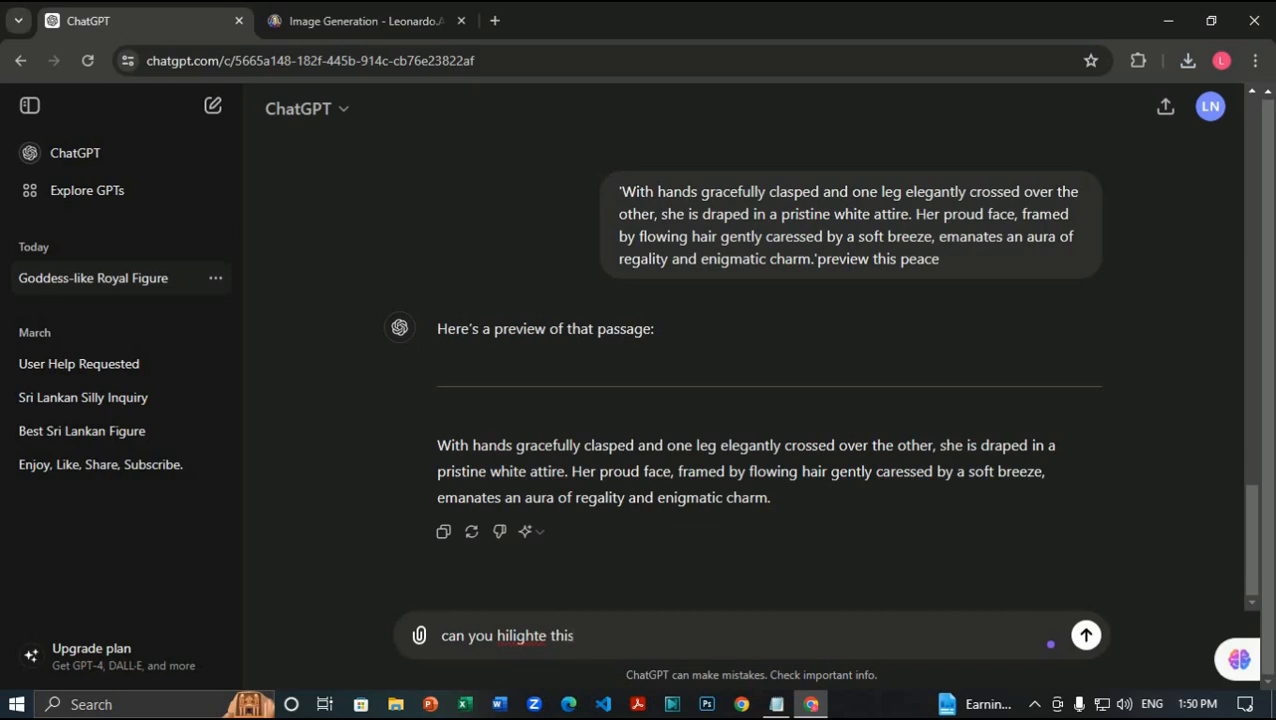
{"action": "type", "text": "and anther prompt"}
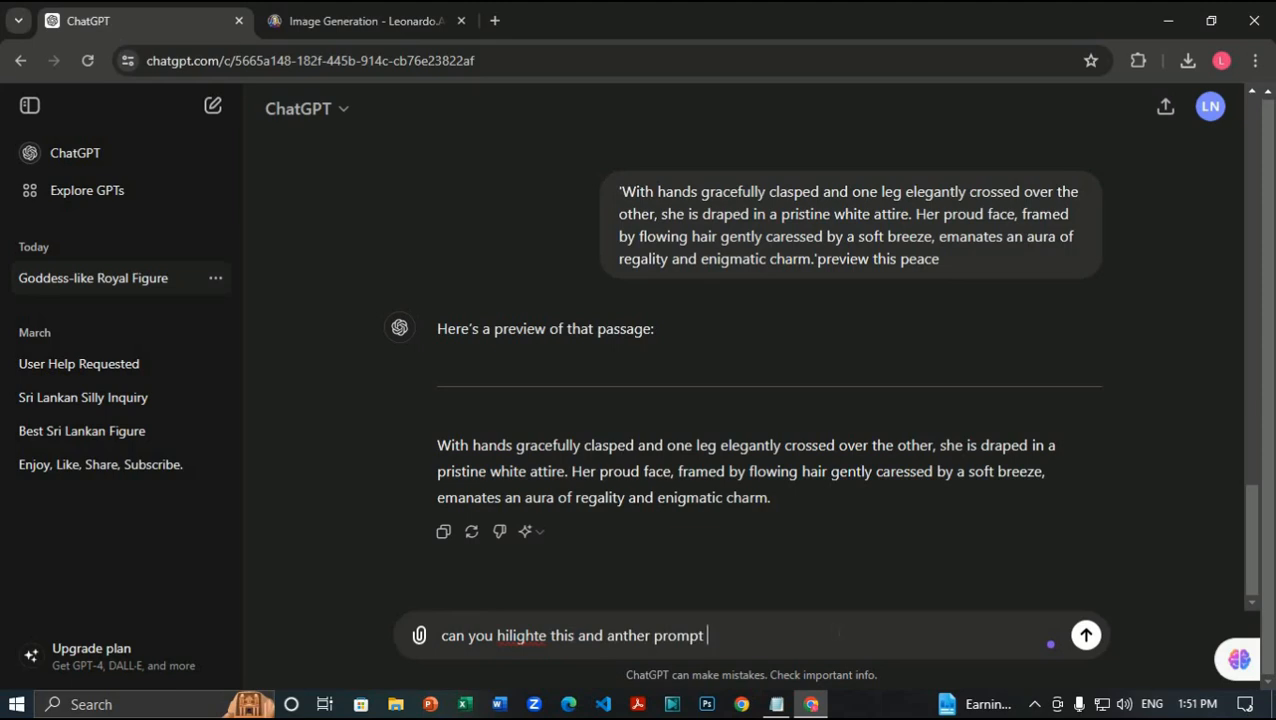
{"action": "key", "text": "Return"}
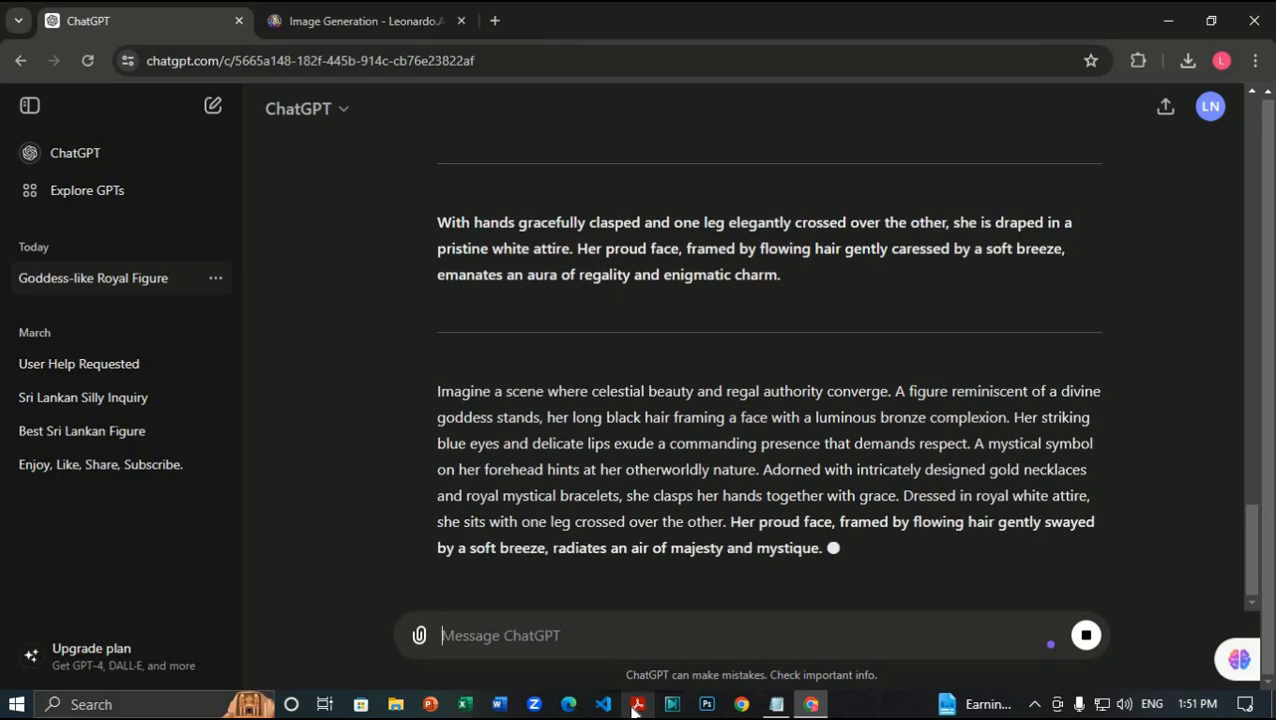
{"action": "left_click", "coordinate": [443, 531]}
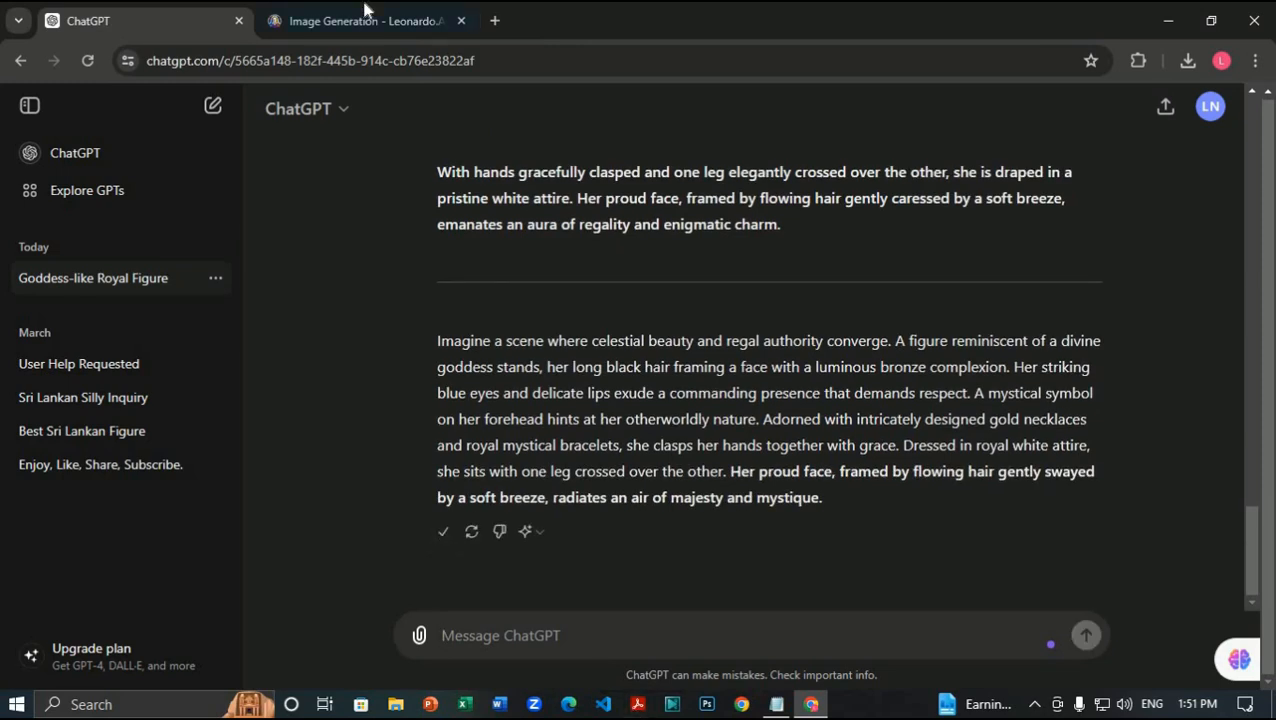
{"action": "left_click", "coordinate": [365, 18]}
{"action": "scroll", "coordinate": [661, 320], "scroll_direction": "down", "scroll_amount": 10}
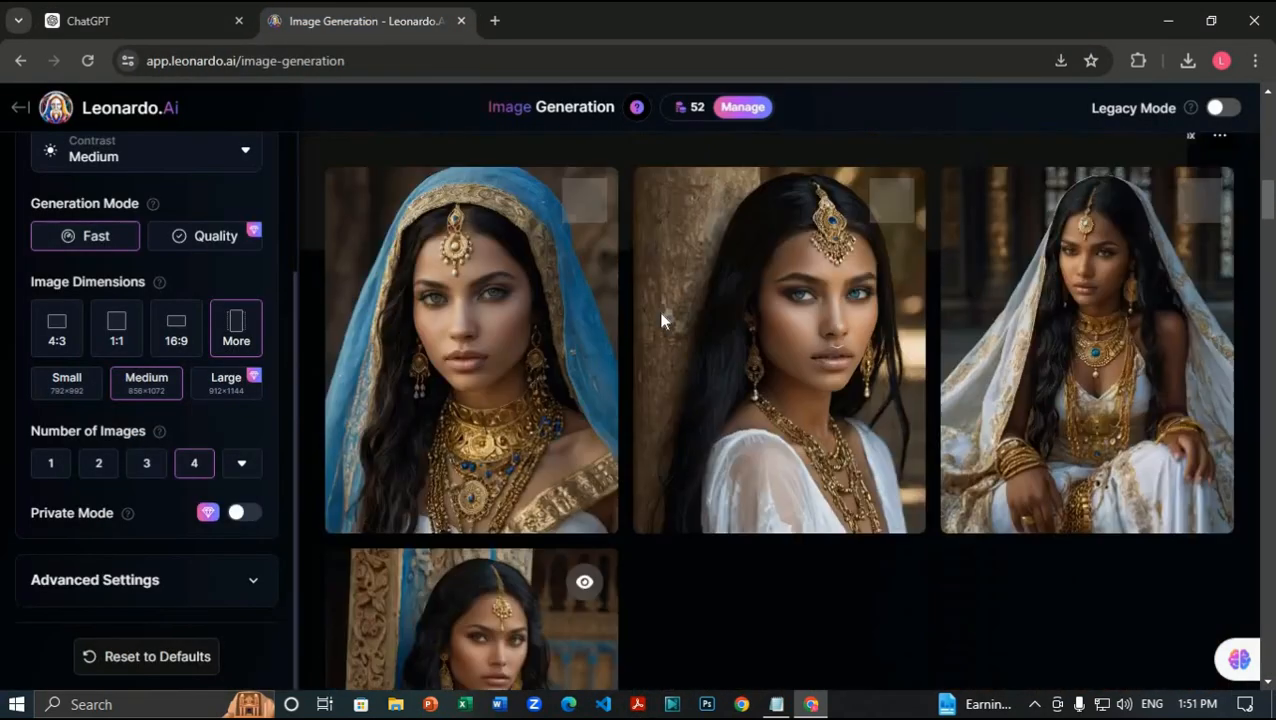
Step: Replace the old prompt with ChatGPT's copied reply
{"action": "scroll", "coordinate": [660, 320], "scroll_direction": "up", "scroll_amount": 10}
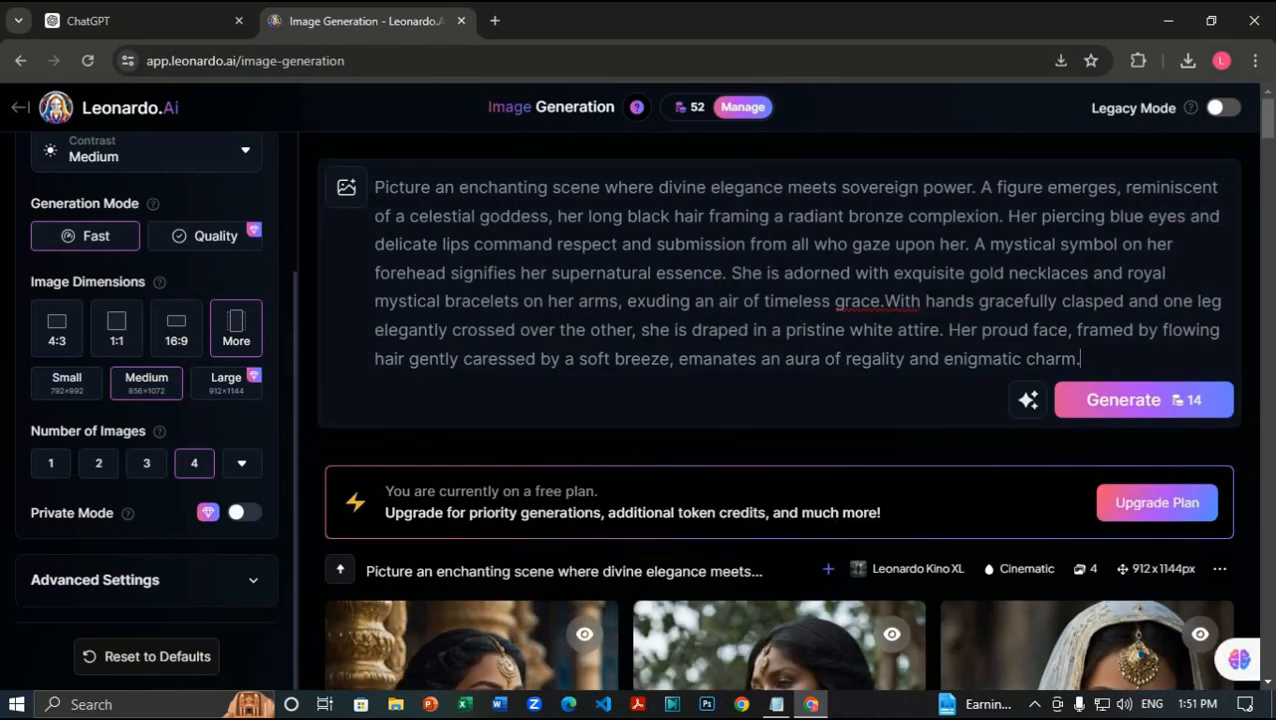
{"action": "left_click_drag", "start_coordinate": [1082, 360], "coordinate": [373, 188]}
{"action": "key", "text": "BackSpace"}
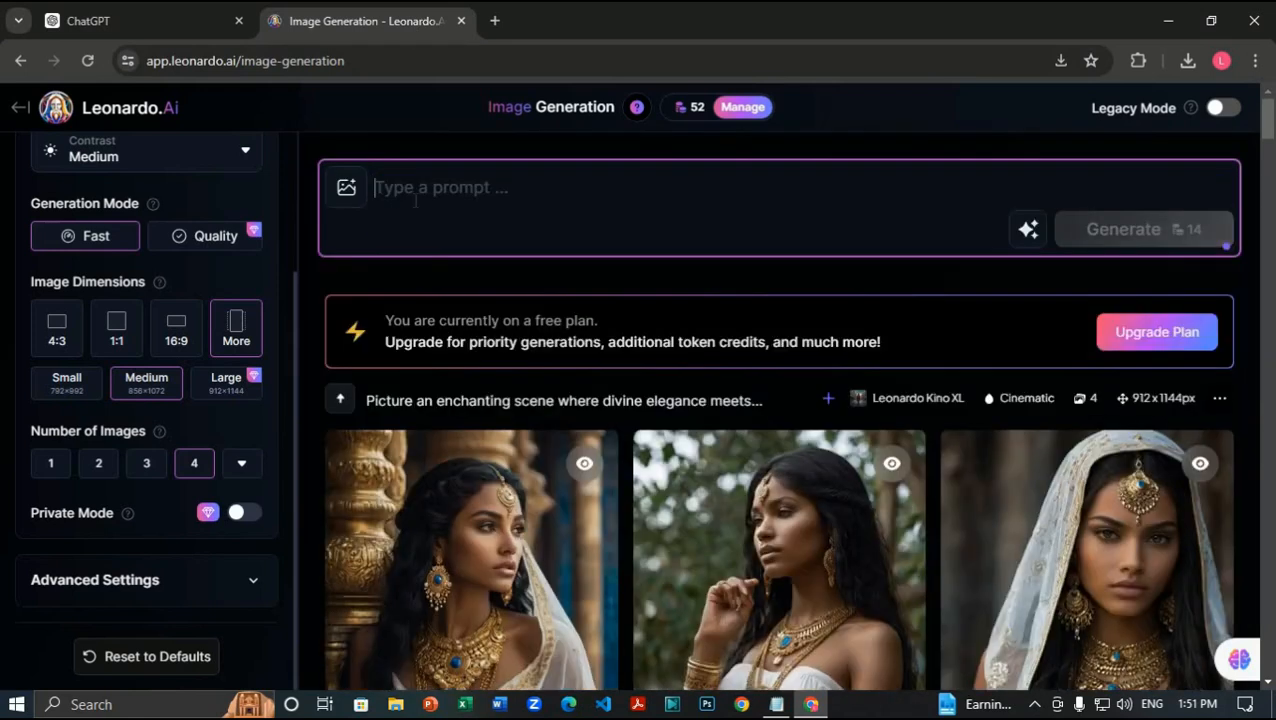
{"action": "key", "text": "ctrl+v"}
Step: Strip the intro, asterisks, '---' separator and blank lines, then generate four images
{"action": "left_click_drag", "start_coordinate": [398, 245], "coordinate": [360, 188]}
{"action": "key", "text": "BackSpace"}
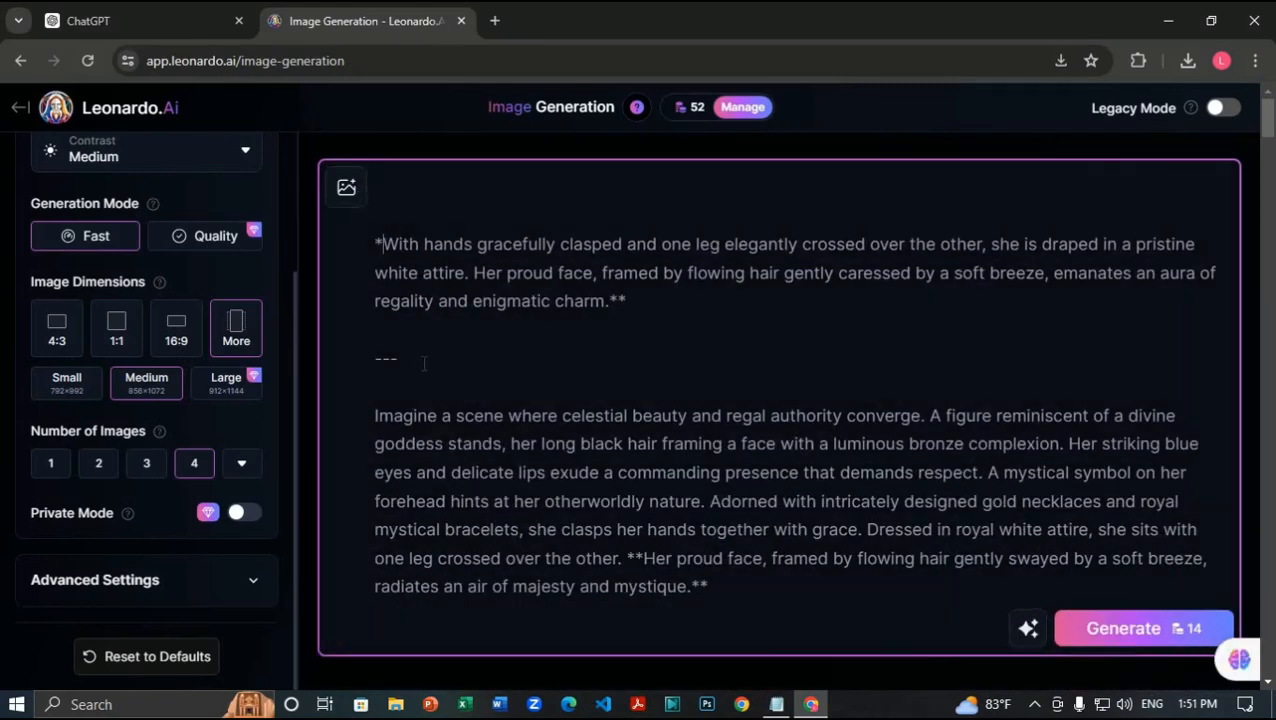
{"action": "key", "text": "BackSpace"}
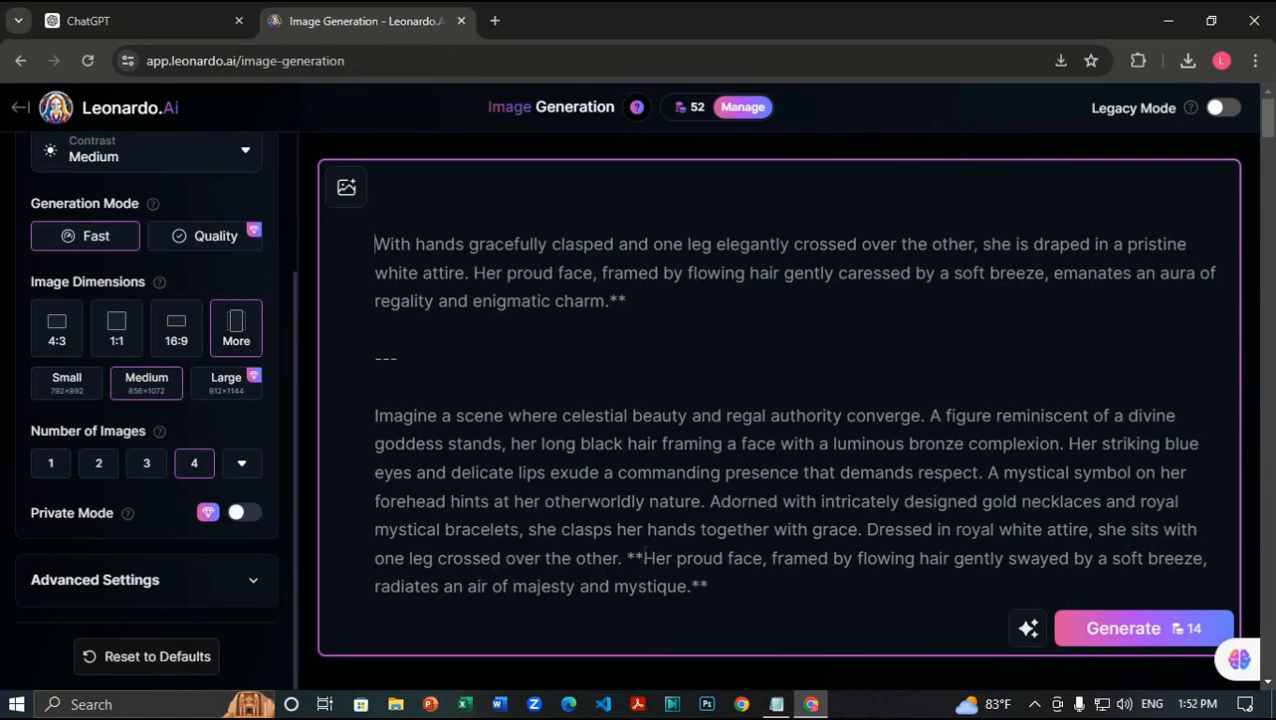
{"action": "key", "text": "BackSpace"}
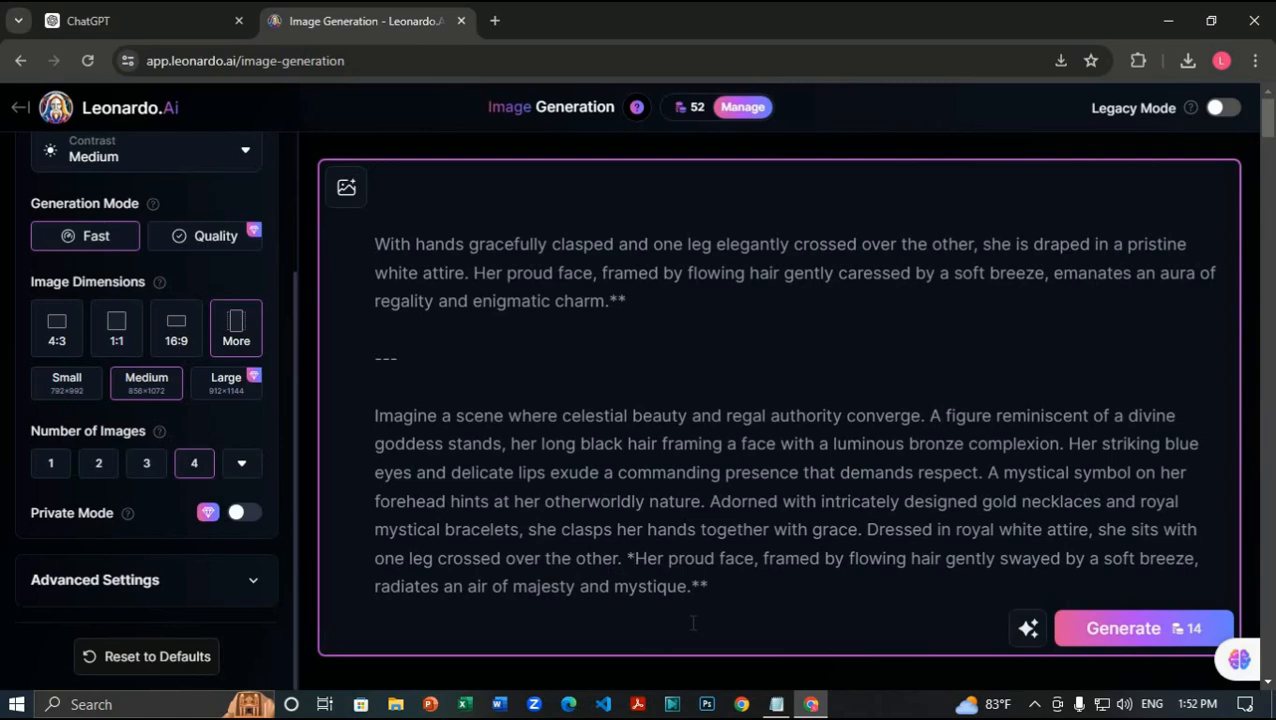
{"action": "key", "text": "BackSpace"}
{"action": "left_click", "coordinate": [727, 626]}
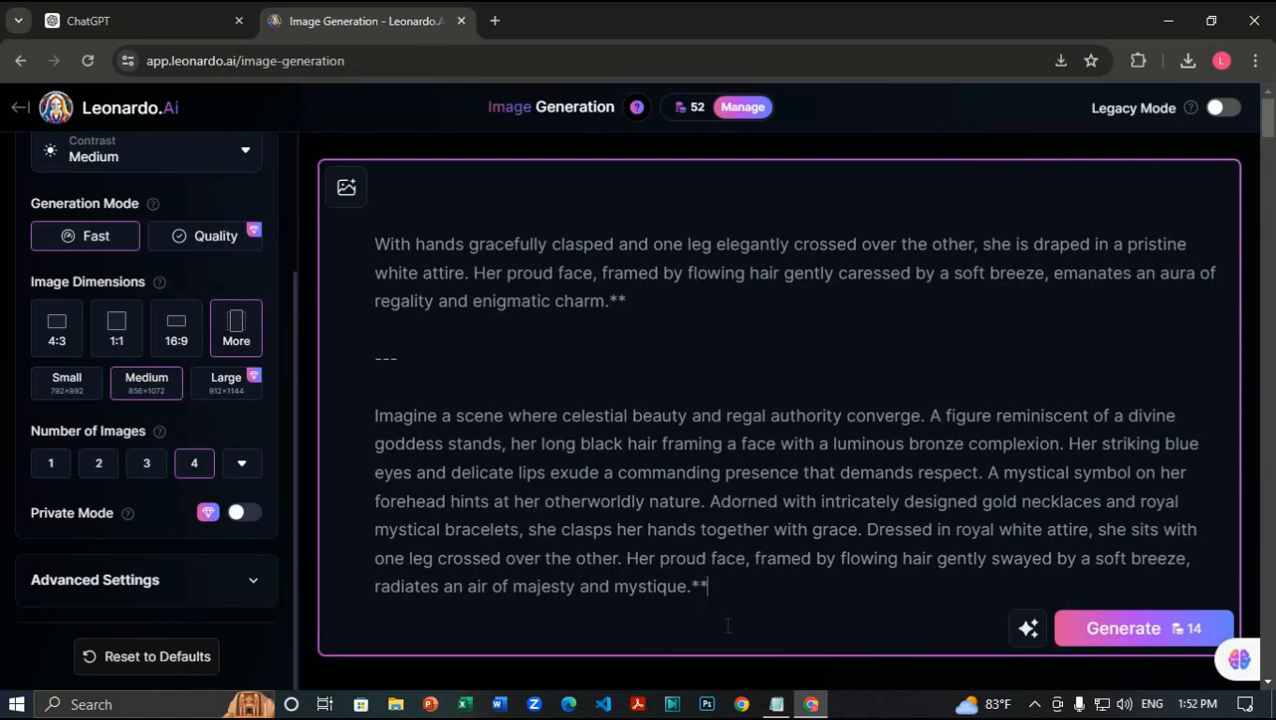
{"action": "left_click_drag", "start_coordinate": [398, 358], "coordinate": [333, 341]}
{"action": "key", "text": "BackSpace"}
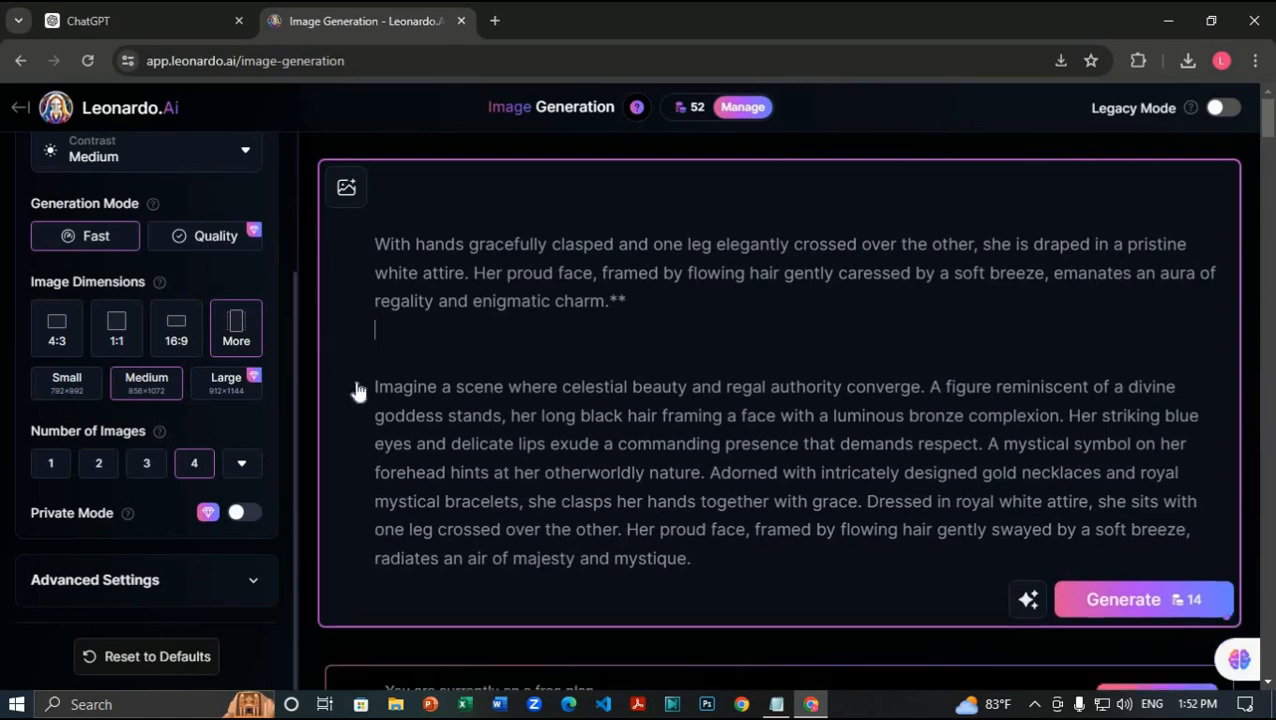
{"action": "left_click", "coordinate": [358, 389]}
{"action": "key", "text": "BackSpace"}
{"action": "key", "text": "BackSpace"}
{"action": "key", "text": "BackSpace"}
{"action": "key", "text": "BackSpace"}
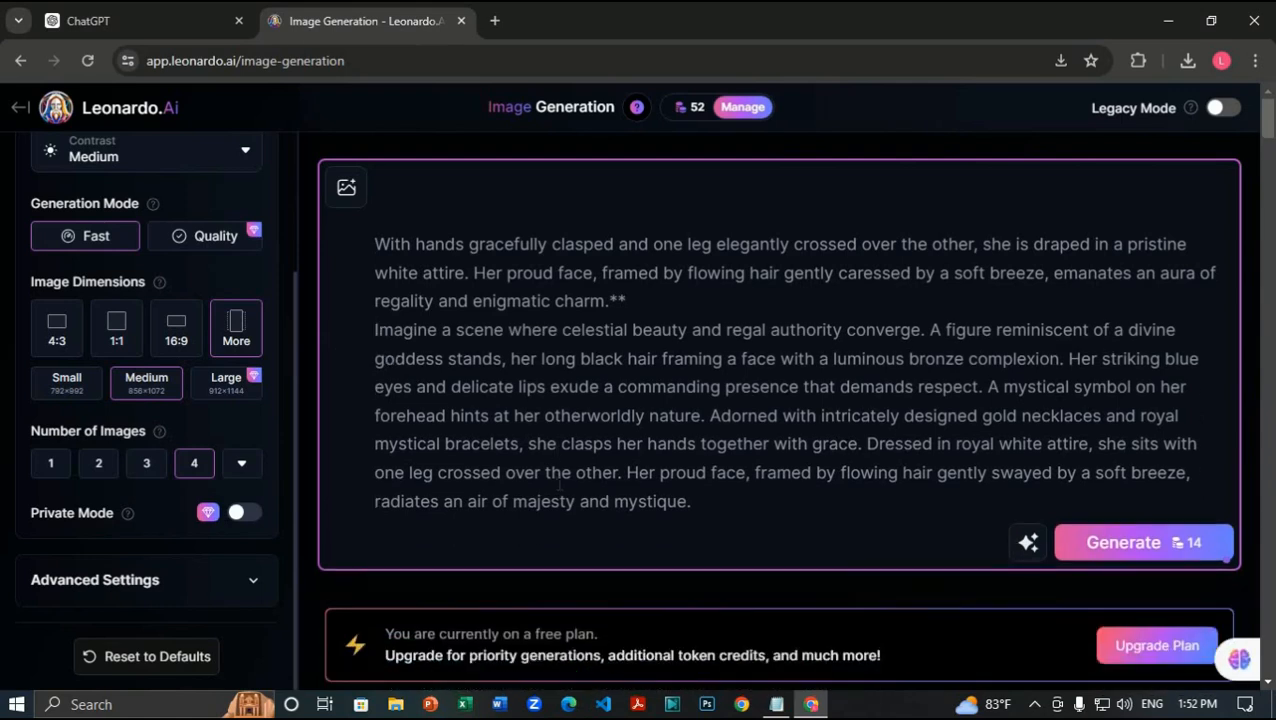
{"action": "key", "text": "BackSpace"}
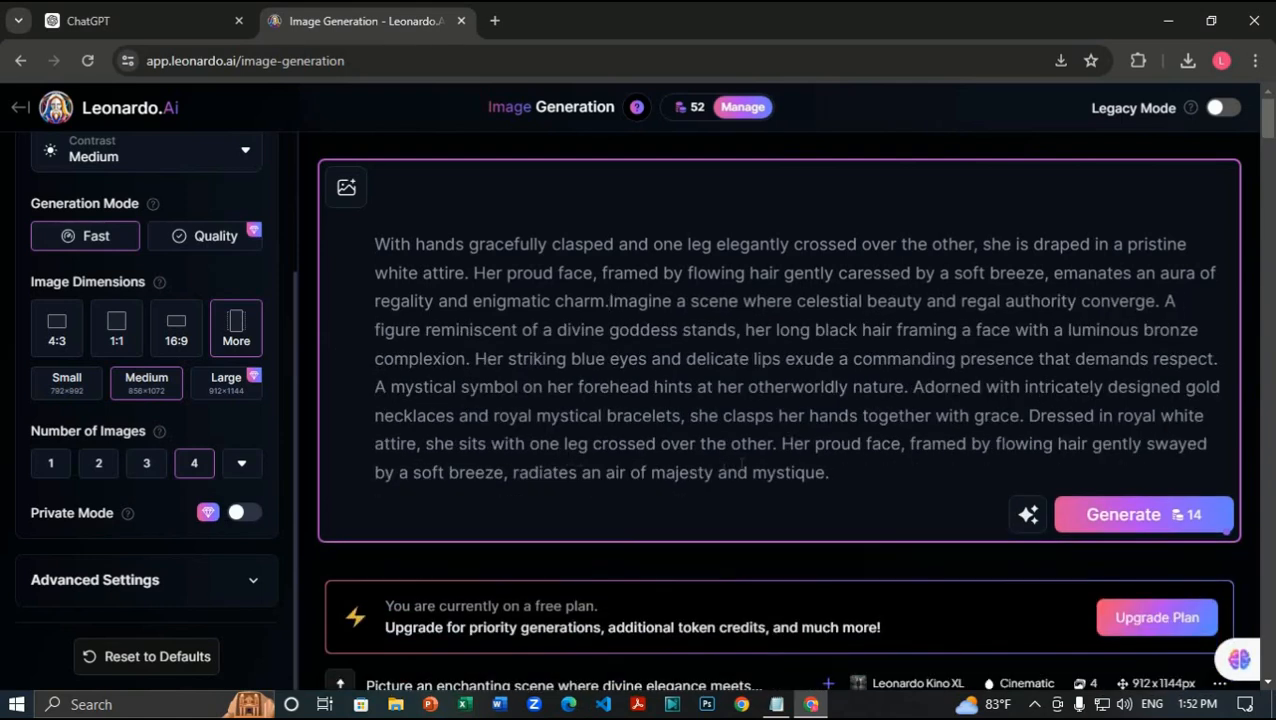
{"action": "left_click", "coordinate": [1112, 514]}
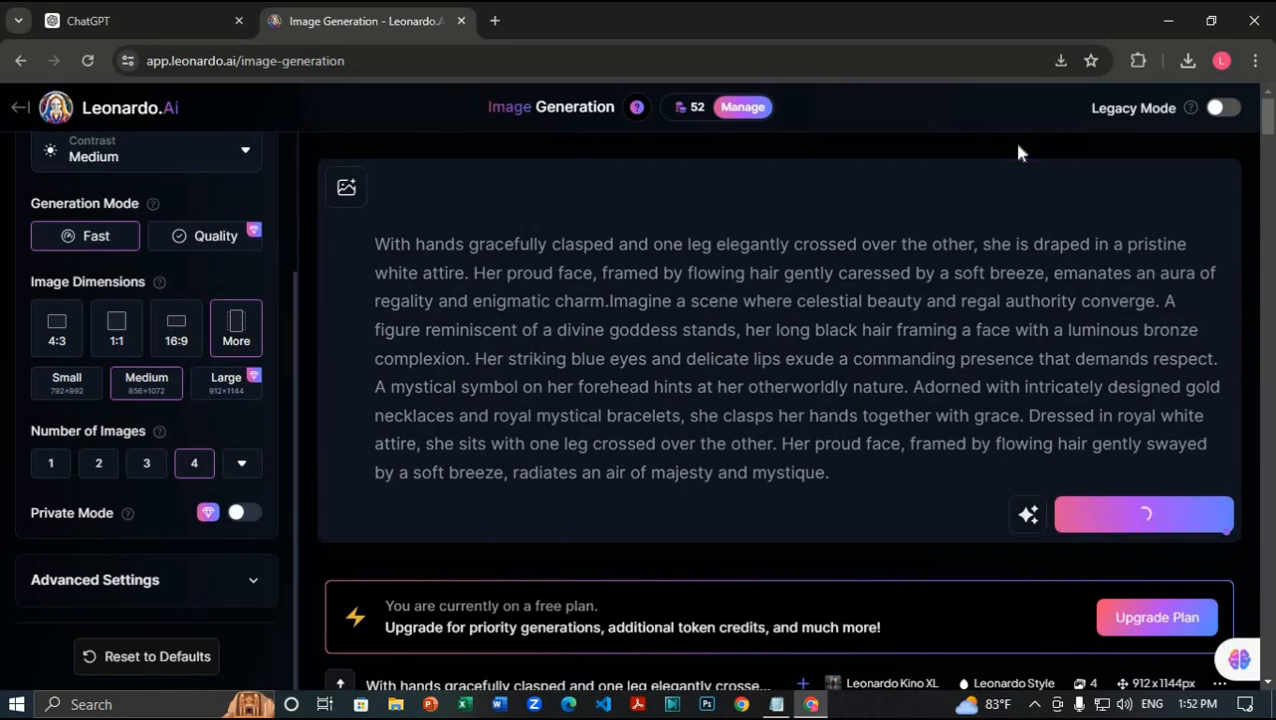
Step: Scroll through the finished clasped-hands portraits and back up to the prompt box
{"action": "scroll", "coordinate": [1034, 340], "scroll_direction": "down", "scroll_amount": 5}
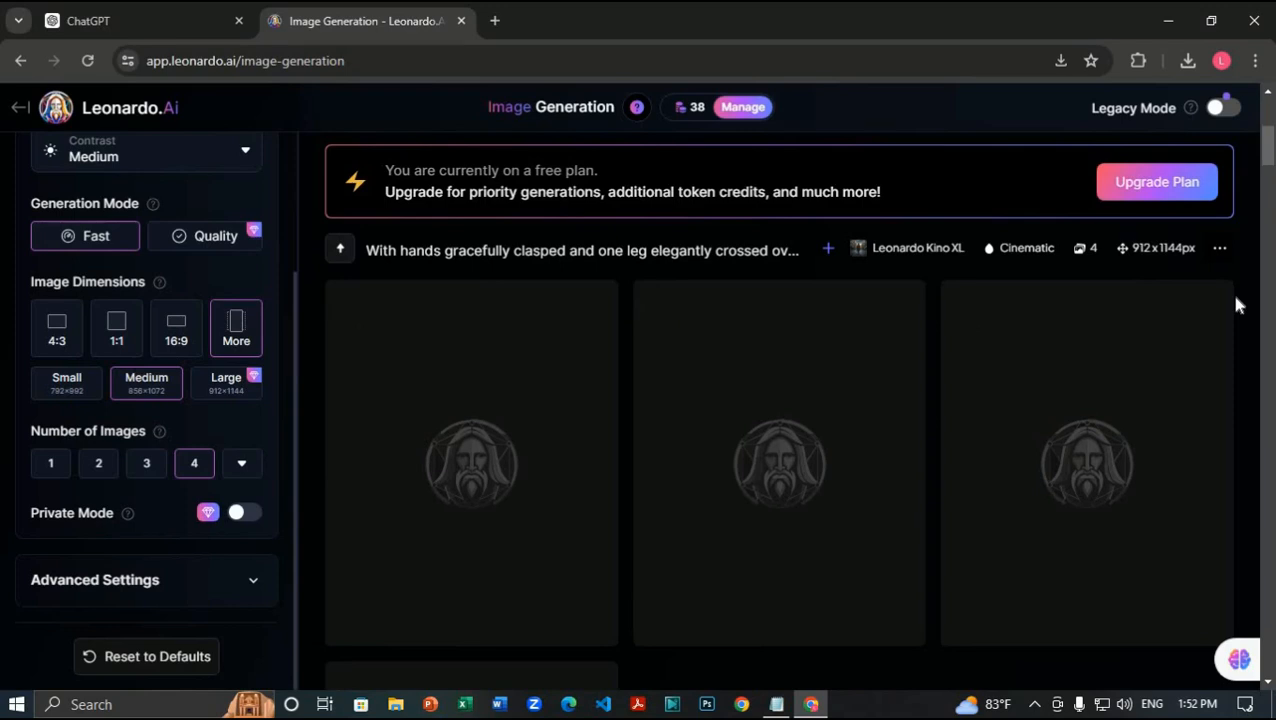
{"action": "scroll", "coordinate": [1178, 372], "scroll_direction": "down", "scroll_amount": 2}
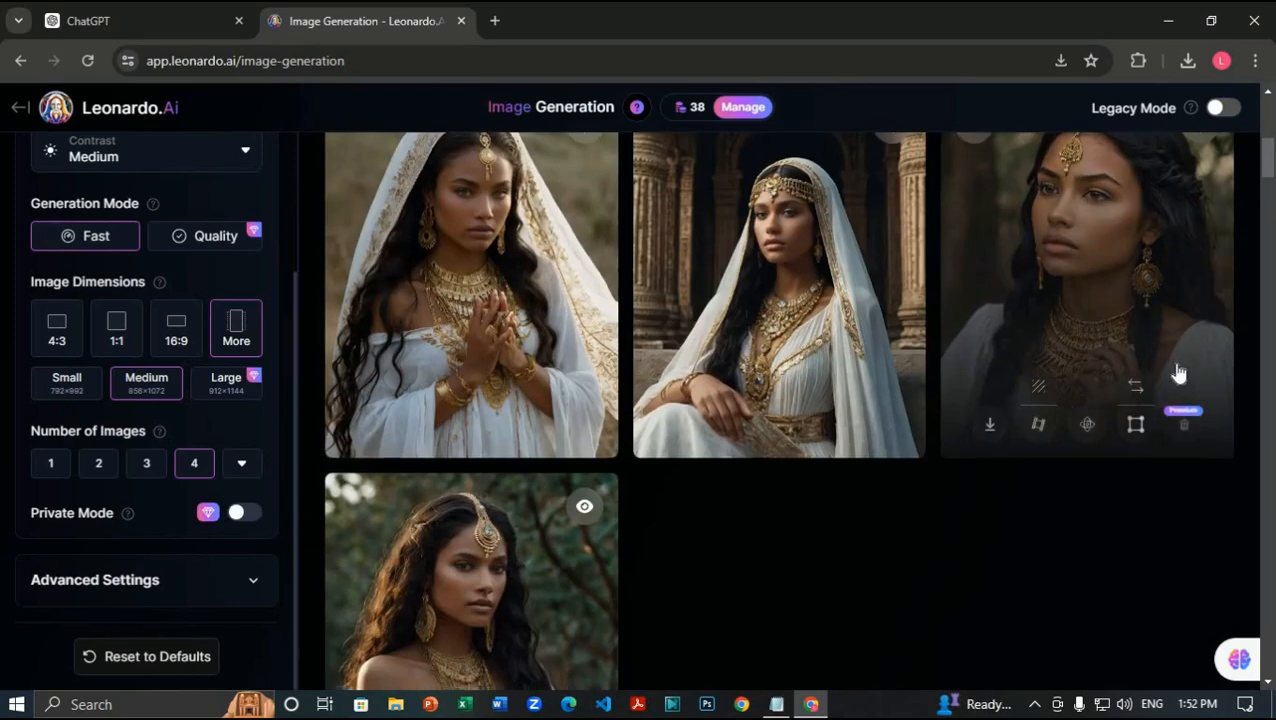
{"action": "scroll", "coordinate": [1179, 373], "scroll_direction": "down", "scroll_amount": 6}
{"action": "scroll", "coordinate": [1179, 373], "scroll_direction": "up", "scroll_amount": 9}
{"action": "scroll", "coordinate": [1179, 373], "scroll_direction": "down", "scroll_amount": 2}
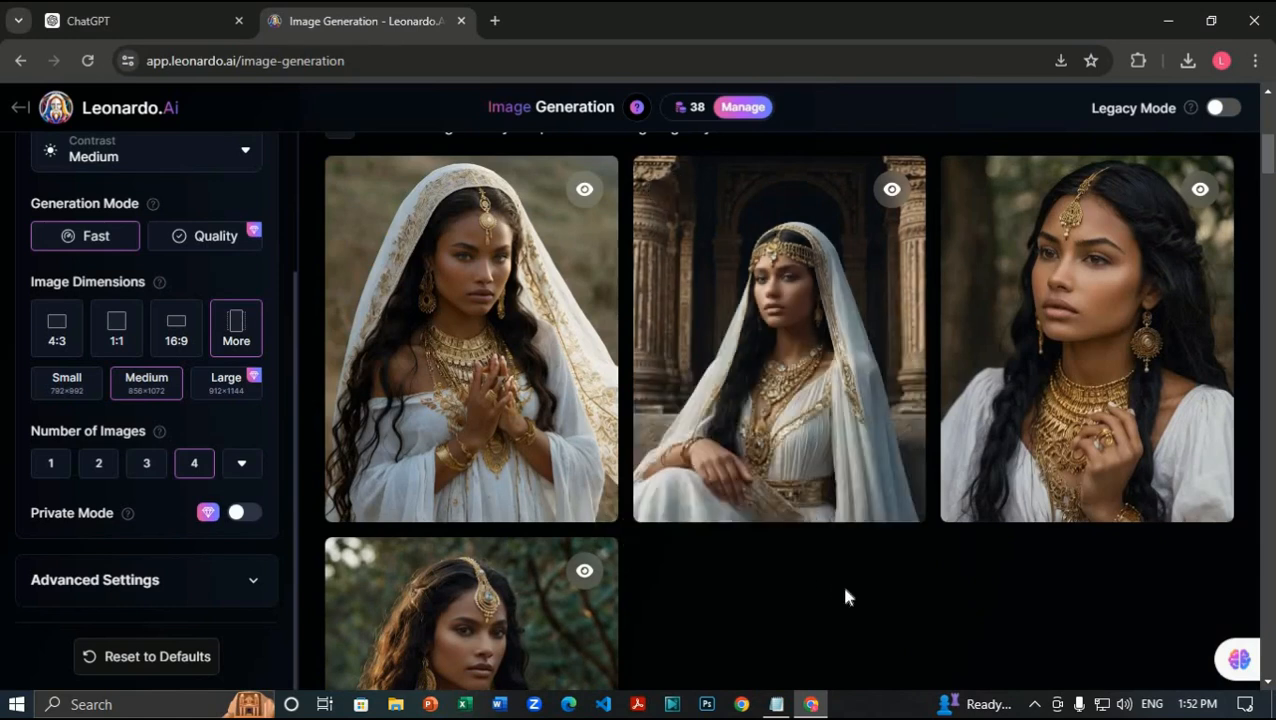
{"action": "scroll", "coordinate": [834, 595], "scroll_direction": "up", "scroll_amount": 6}
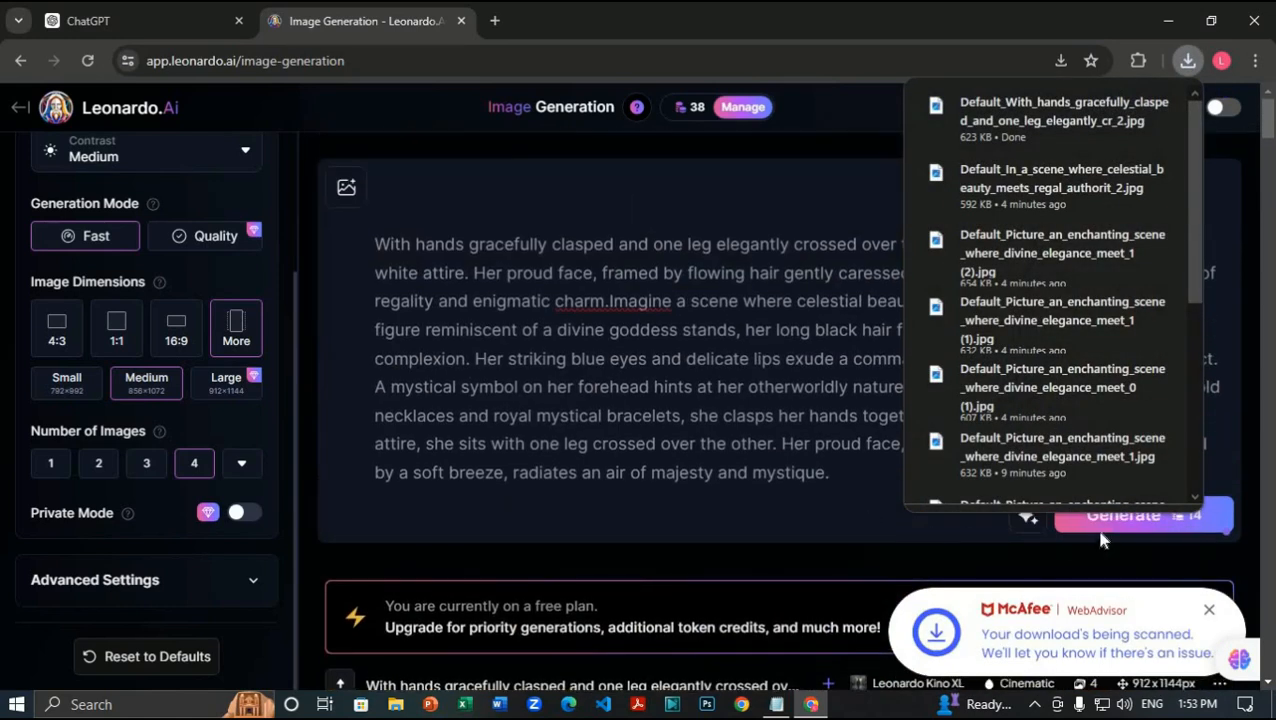
Step: Dismiss the downloads list and generate a new four-portrait batch from the combined prompt
{"action": "left_click", "coordinate": [1111, 521]}
{"action": "left_click", "coordinate": [1105, 516]}
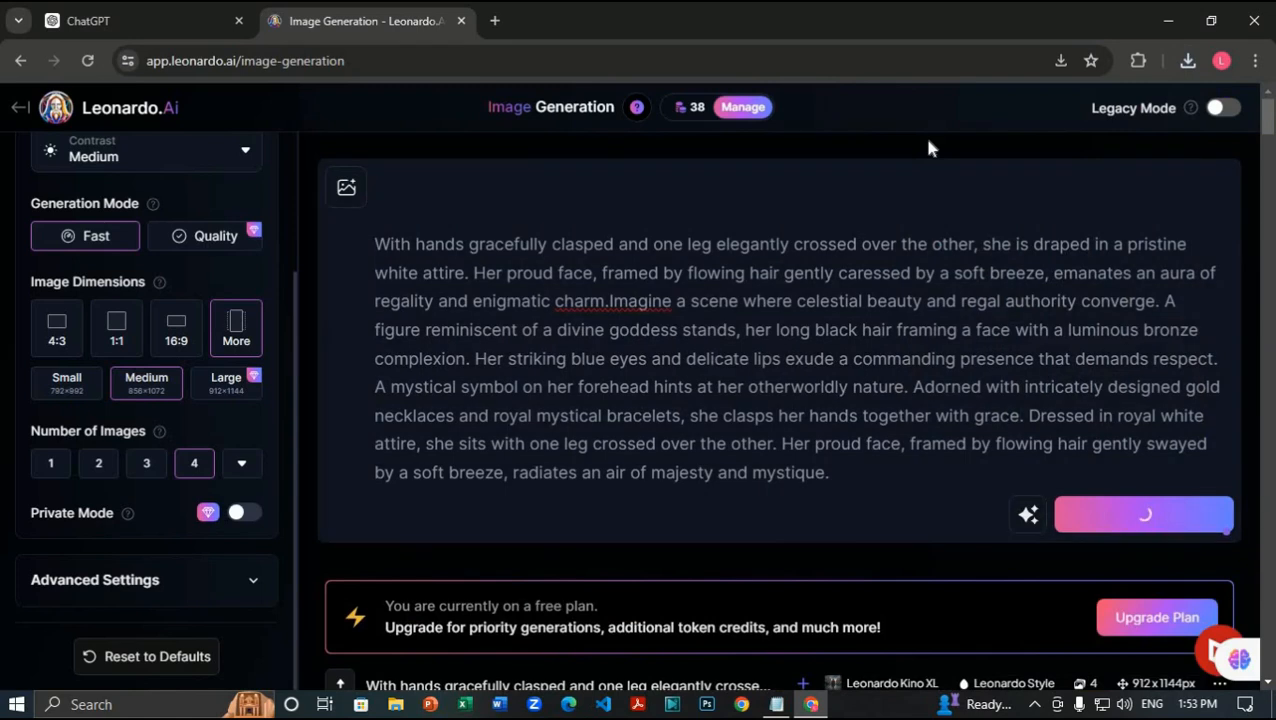
{"action": "scroll", "coordinate": [910, 147], "scroll_direction": "down", "scroll_amount": 3}
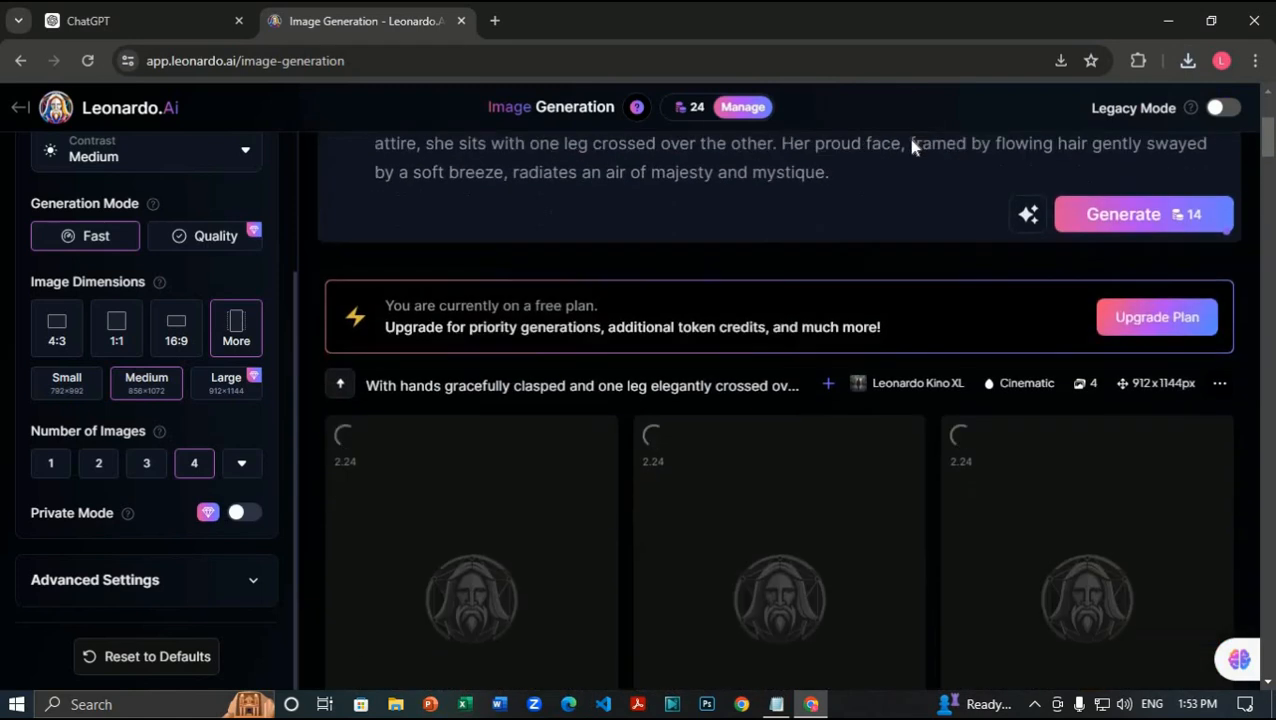
{"action": "scroll", "coordinate": [910, 147], "scroll_direction": "down", "scroll_amount": 2}
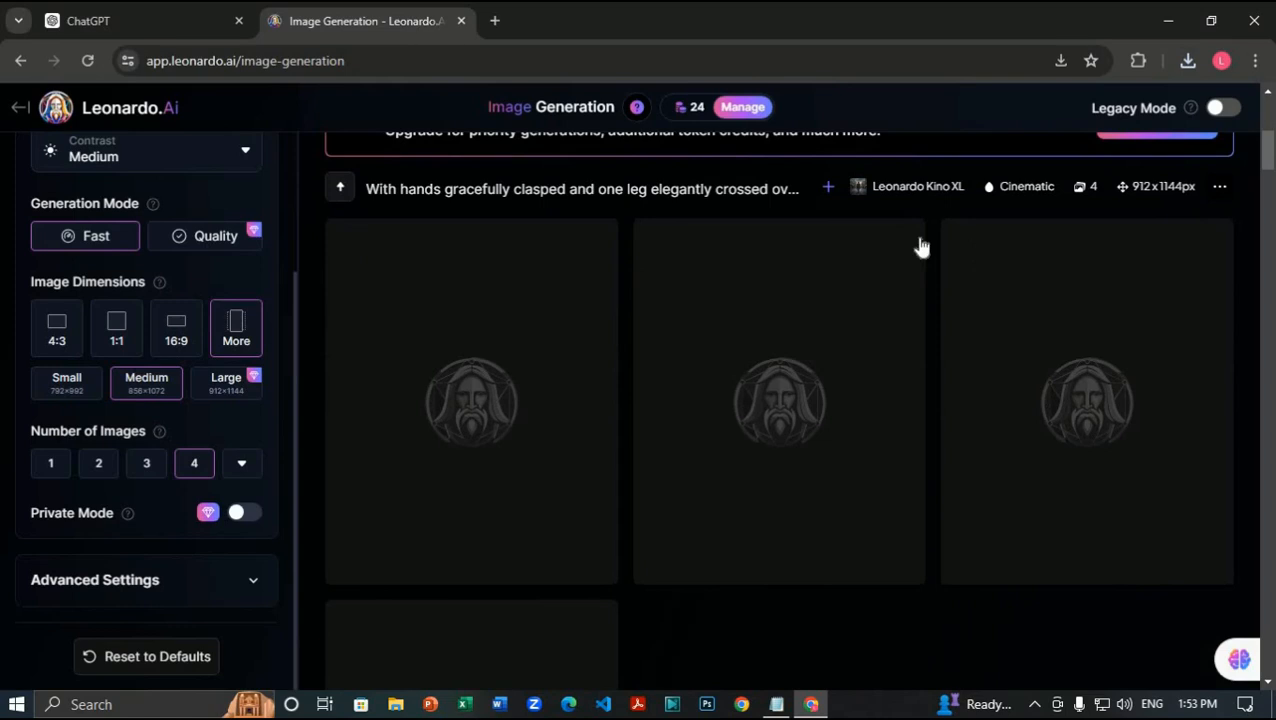
{"action": "scroll", "coordinate": [832, 393], "scroll_direction": "down", "scroll_amount": 2}
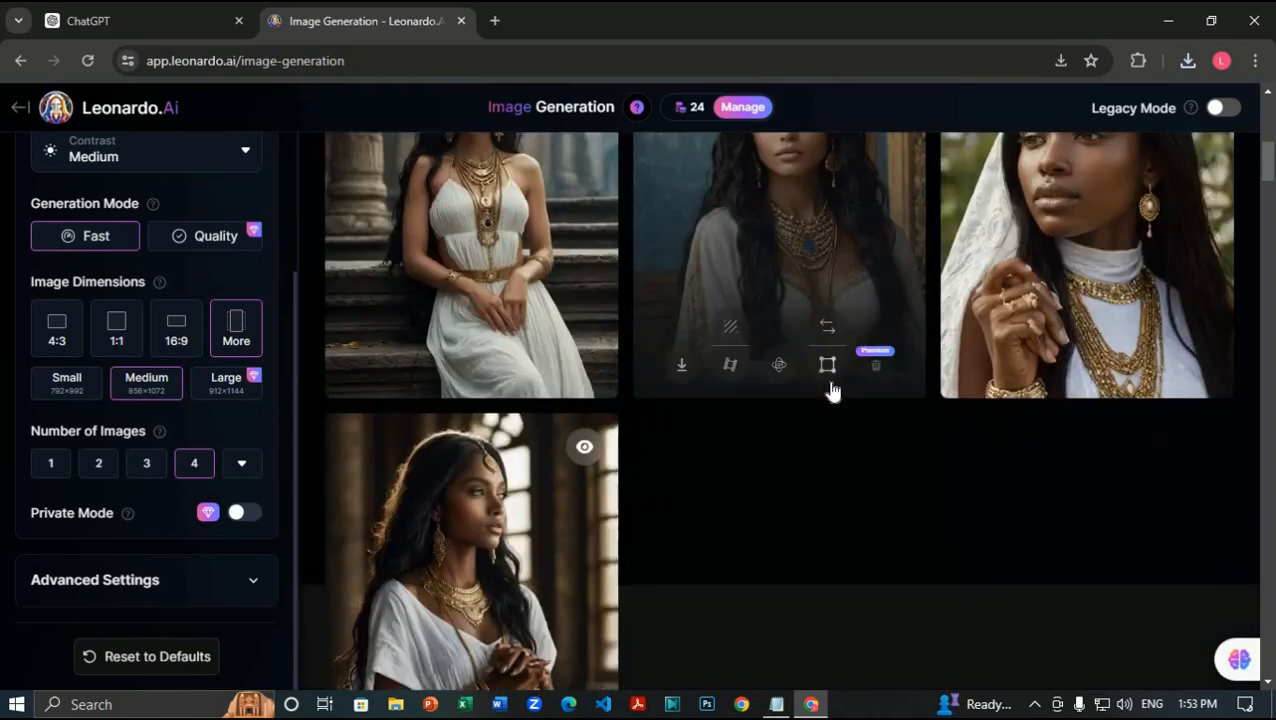
{"action": "scroll", "coordinate": [739, 489], "scroll_direction": "down", "scroll_amount": 3}
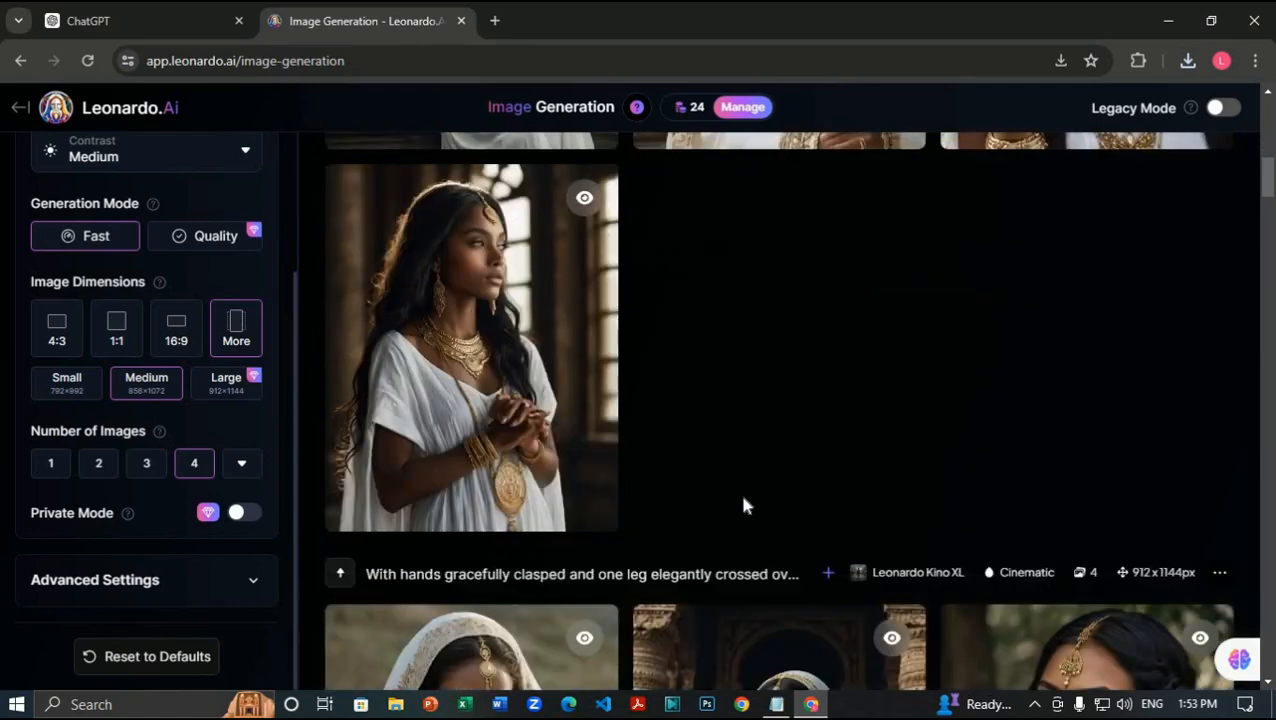
{"action": "scroll", "coordinate": [739, 489], "scroll_direction": "up", "scroll_amount": 4}
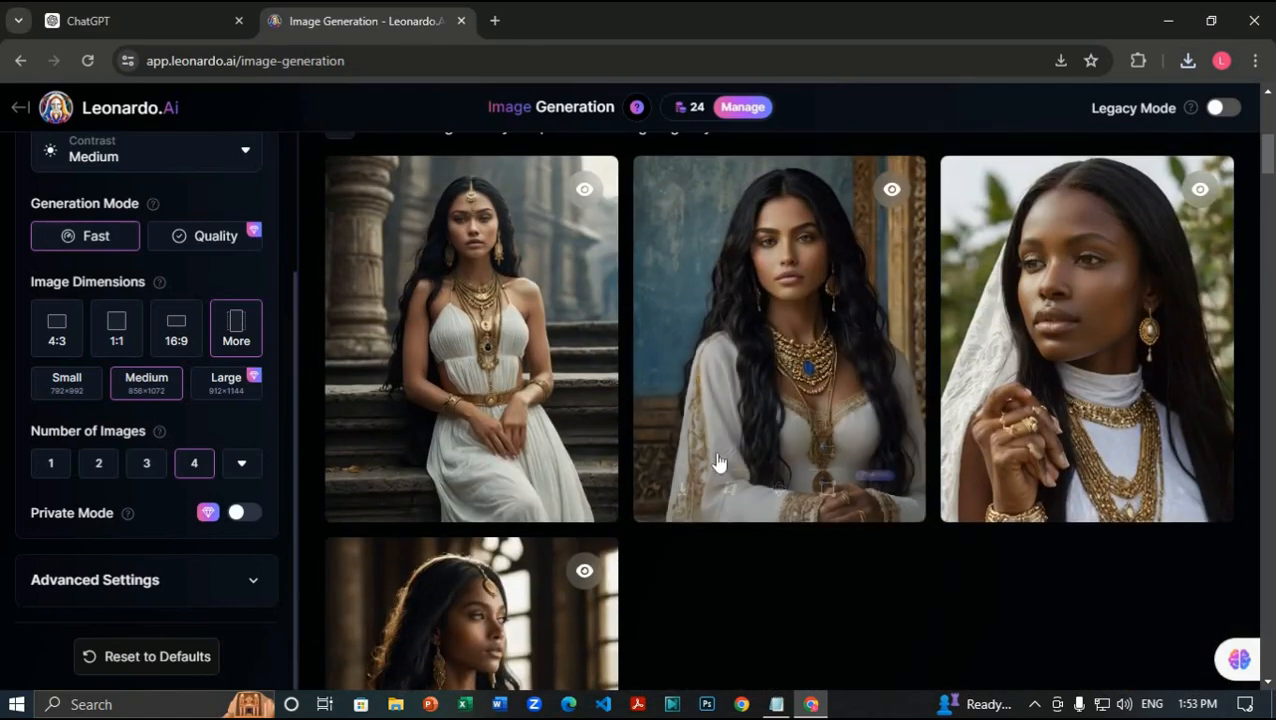
Step: Download the middle and first portraits of the new batch
{"action": "mouse_move", "coordinate": [728, 455]}
{"action": "left_click", "coordinate": [688, 490]}
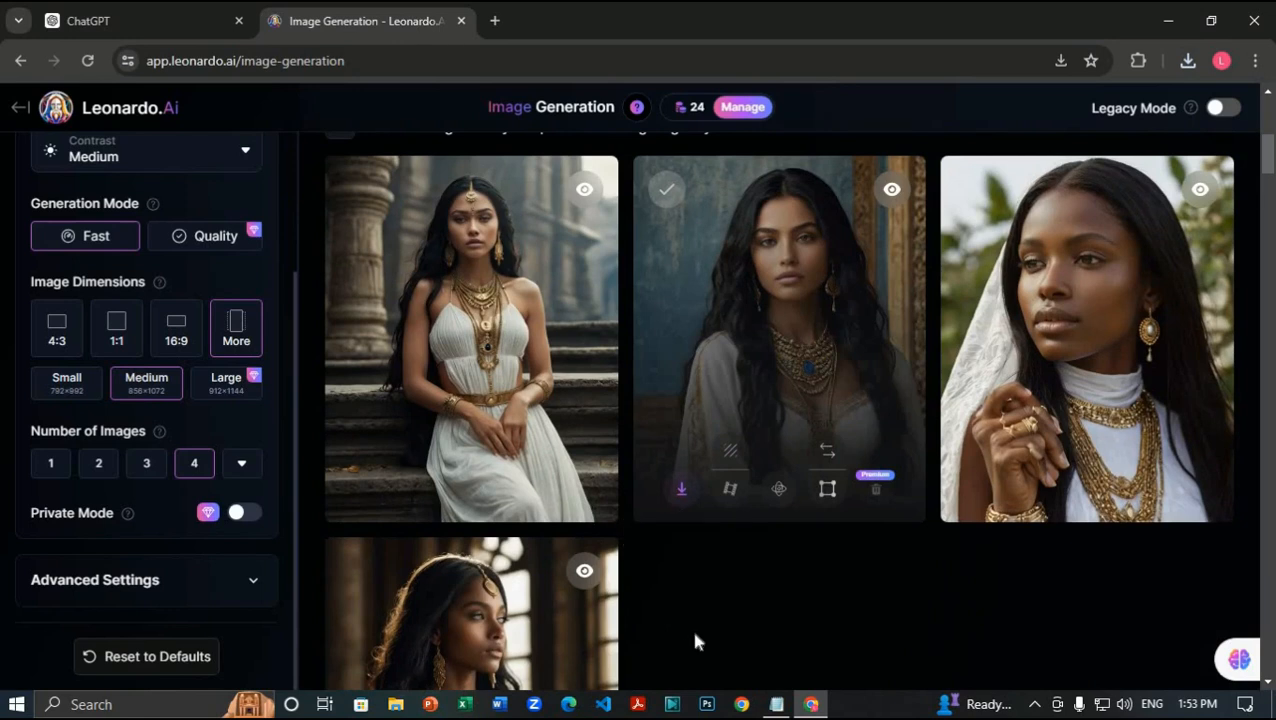
{"action": "left_click", "coordinate": [378, 492]}
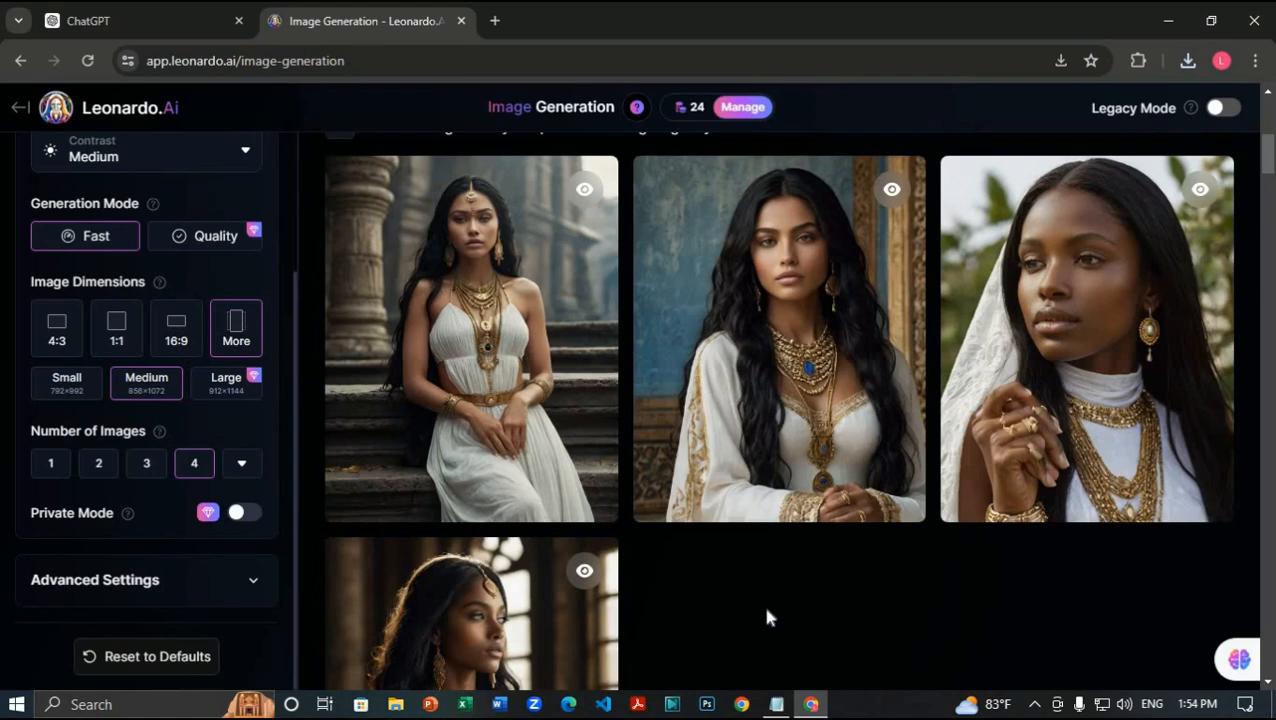
Step: Delete the prompt's opening sentences so it begins with 'Imagine a scene'
{"action": "scroll", "coordinate": [647, 602], "scroll_direction": "up", "scroll_amount": 6}
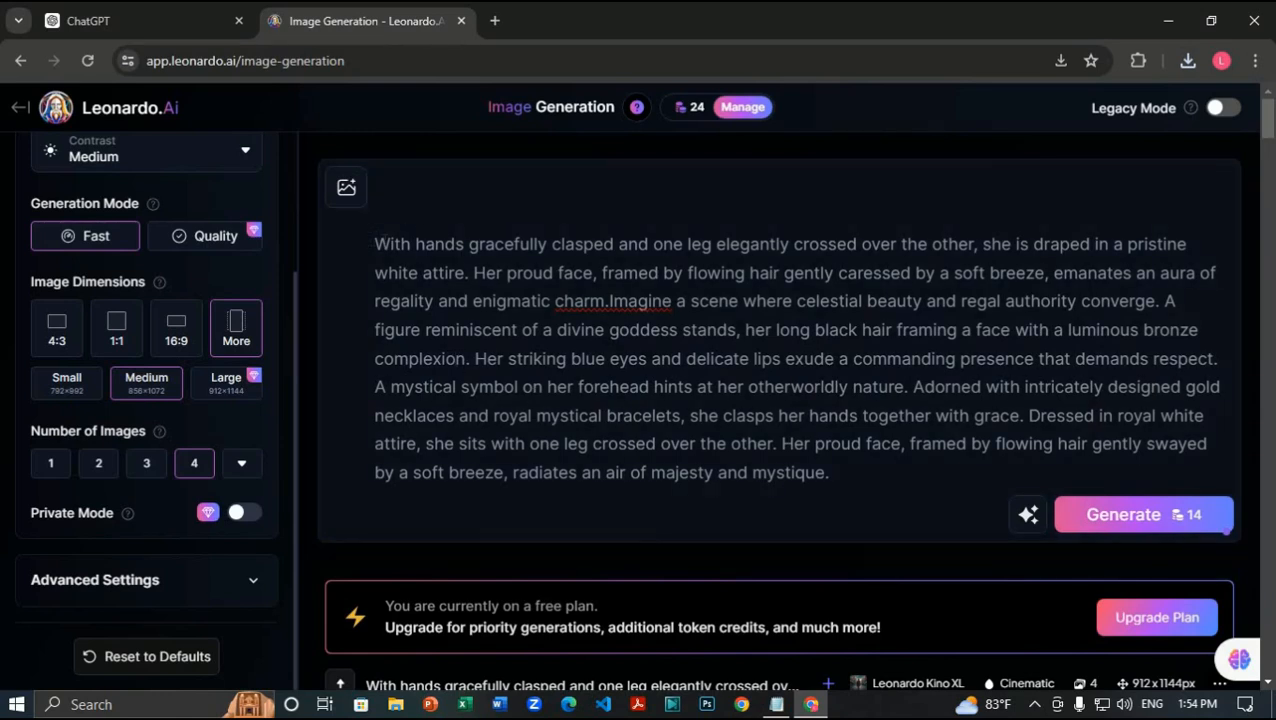
{"action": "left_click_drag", "start_coordinate": [374, 244], "coordinate": [556, 330]}
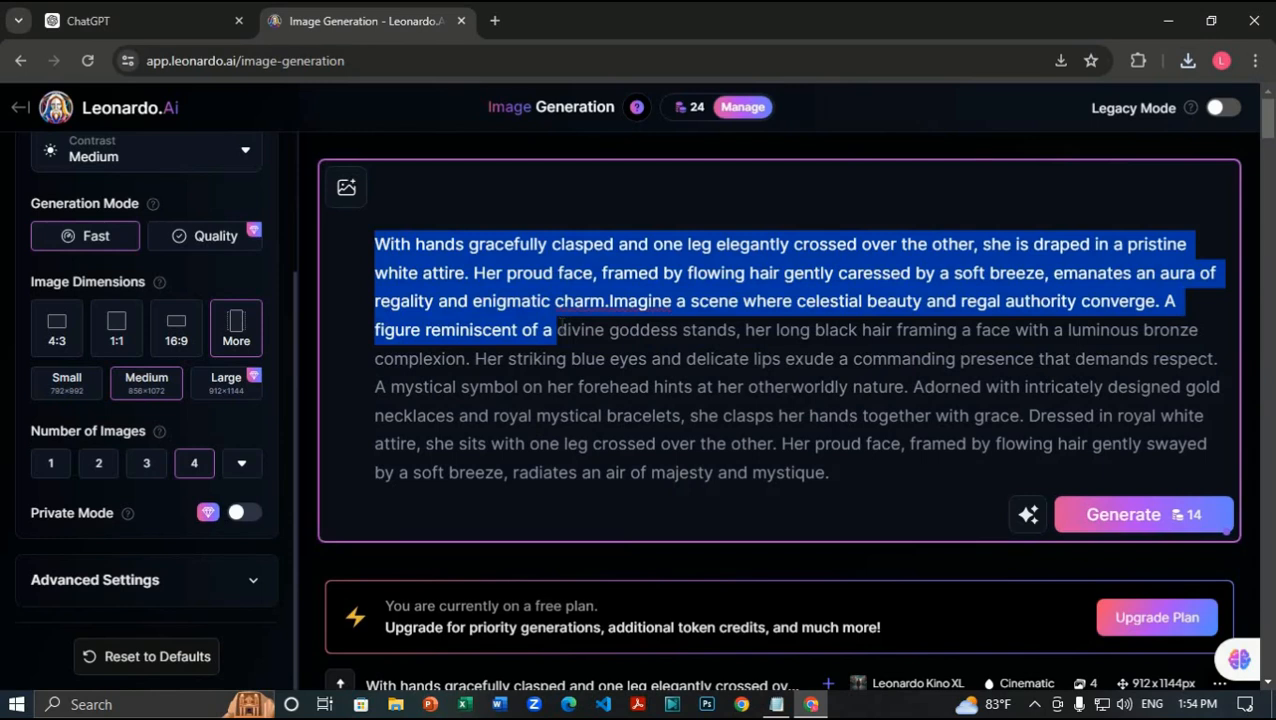
{"action": "left_click_drag", "start_coordinate": [556, 330], "coordinate": [608, 300]}
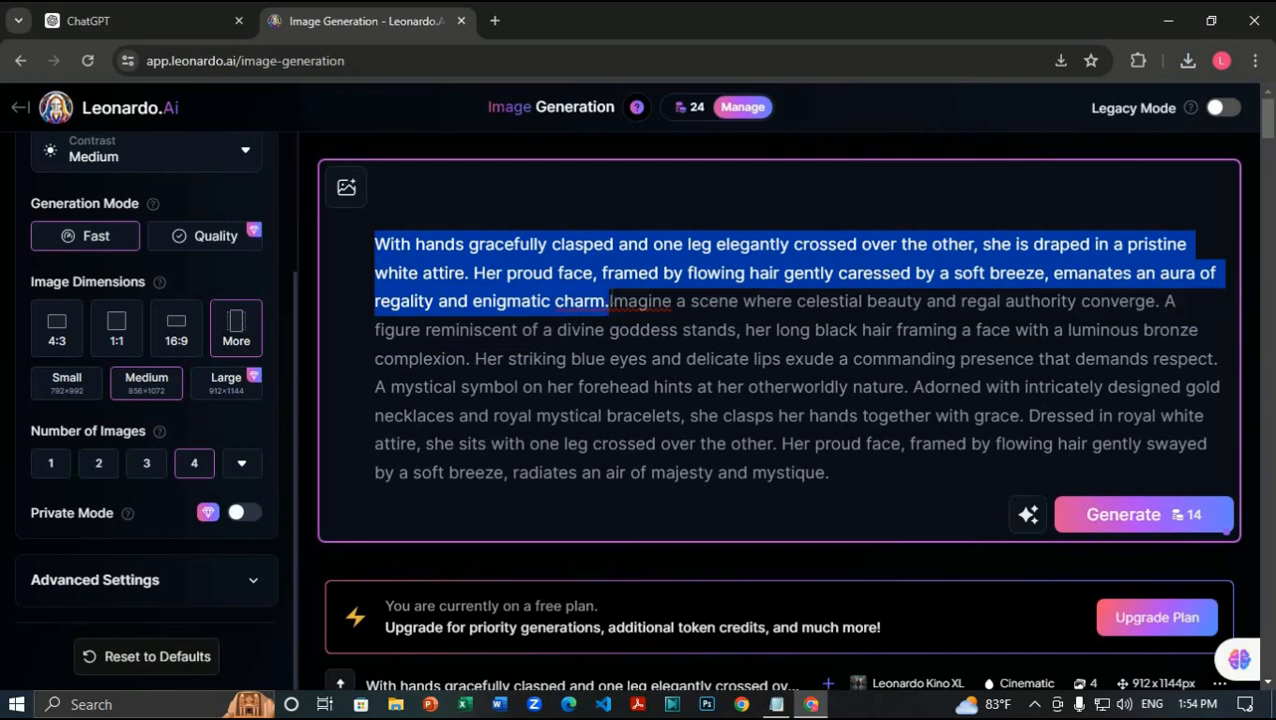
{"action": "key", "text": "BackSpace"}
{"action": "left_click", "coordinate": [802, 442]}
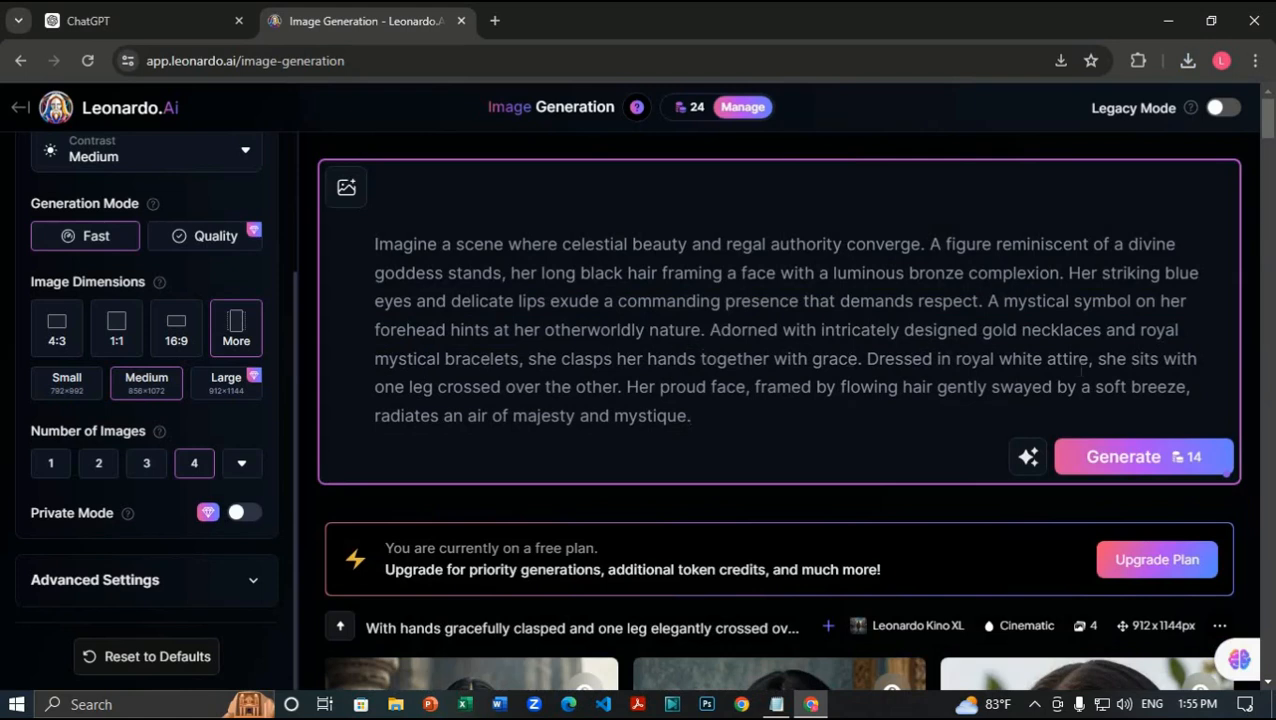
Step: Add 'on royal' after 'she sits' to seat her on a royal chair
{"action": "left_click", "coordinate": [1155, 358]}
{"action": "type", "text": "on"}
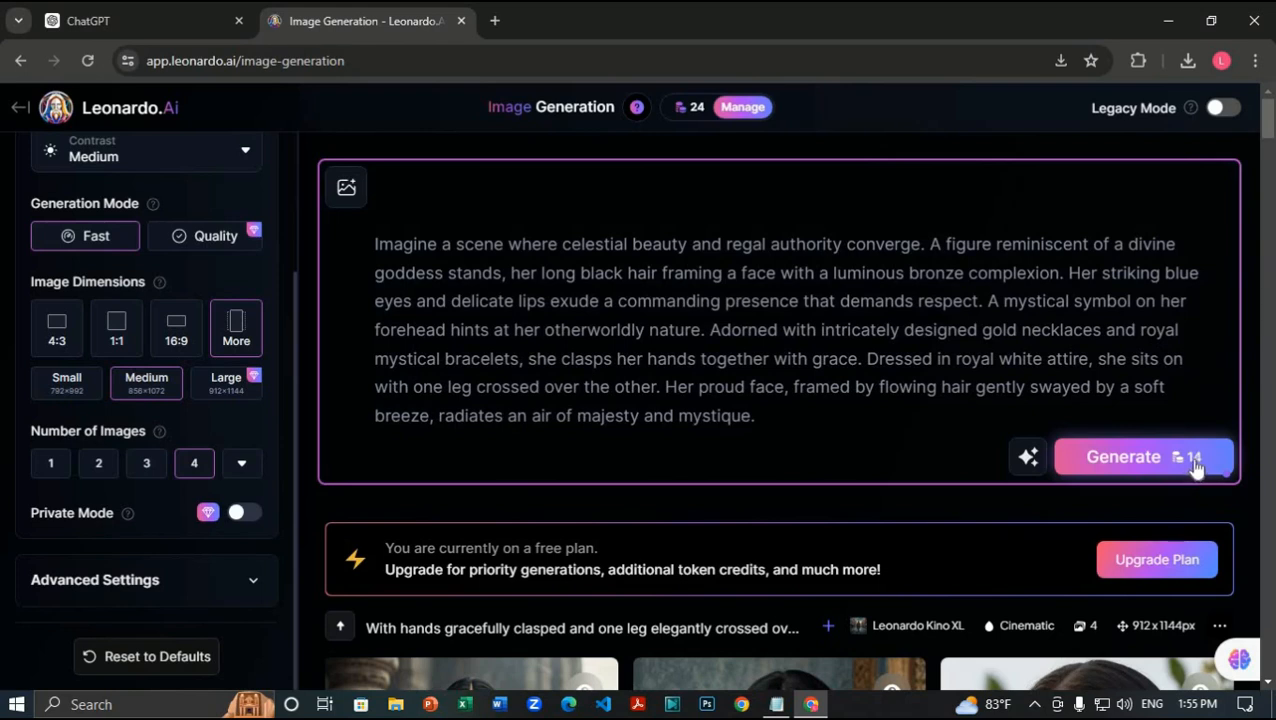
{"action": "type", "text": "royal"}
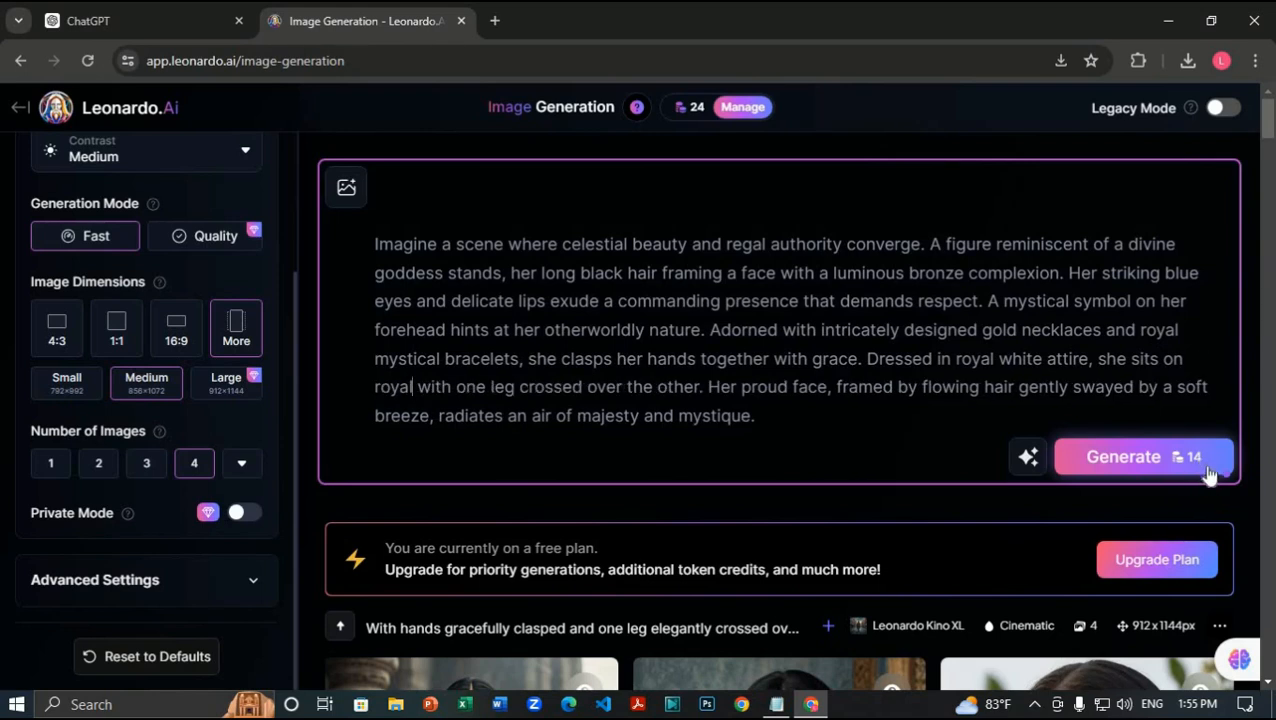
Step: Finish the royal-chair prompt with 'hair', generate four portraits, and decline the upgrade offer
{"action": "type", "text": "hair"}
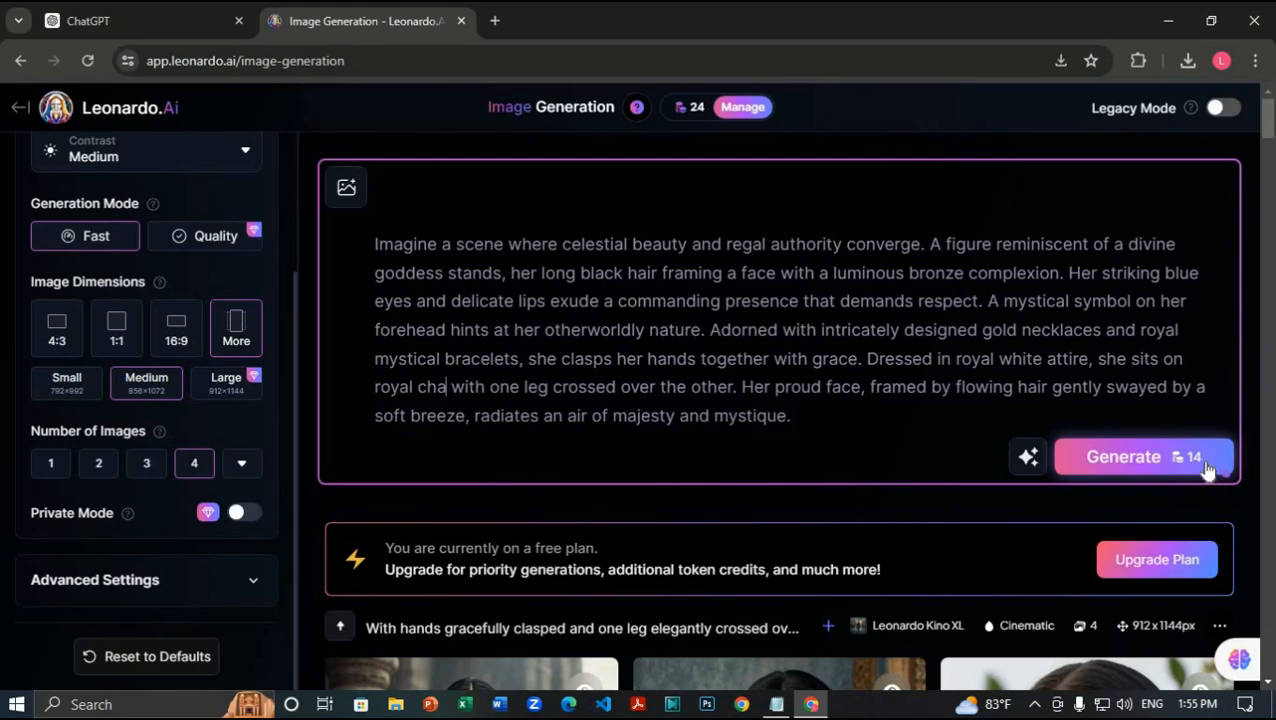
{"action": "left_click", "coordinate": [1168, 462]}
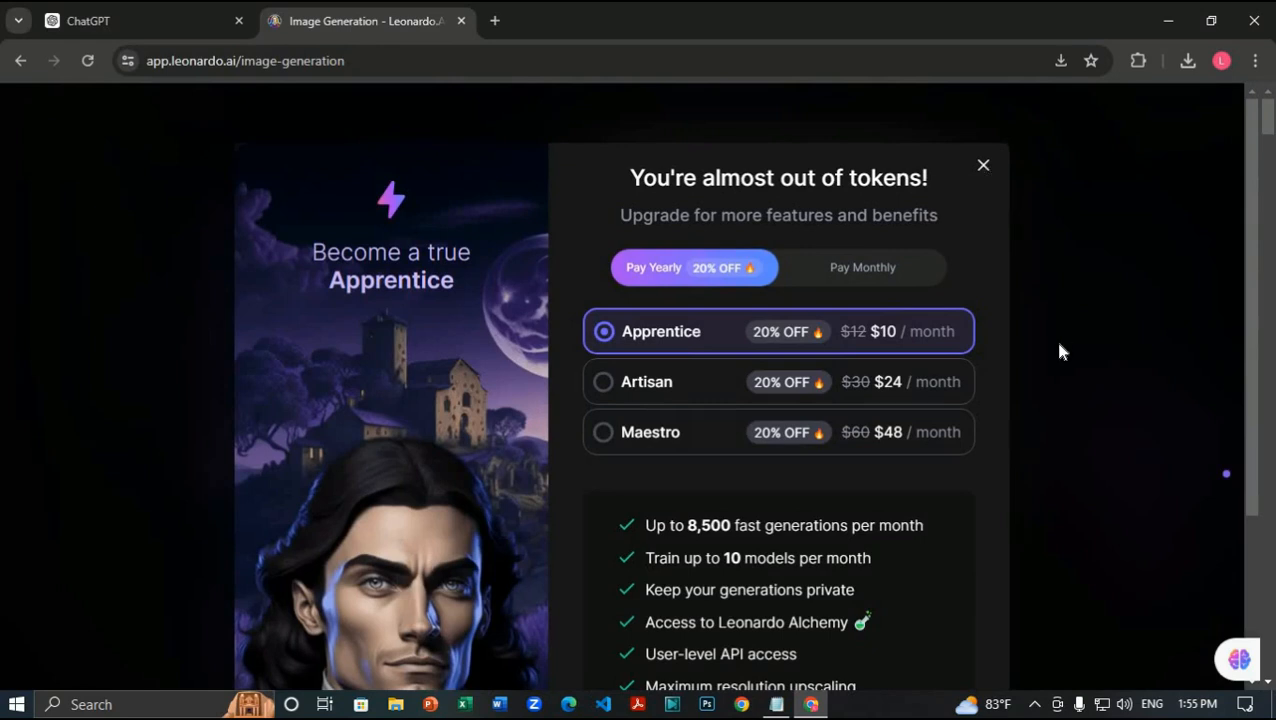
{"action": "scroll", "coordinate": [978, 196], "scroll_direction": "down", "scroll_amount": 2}
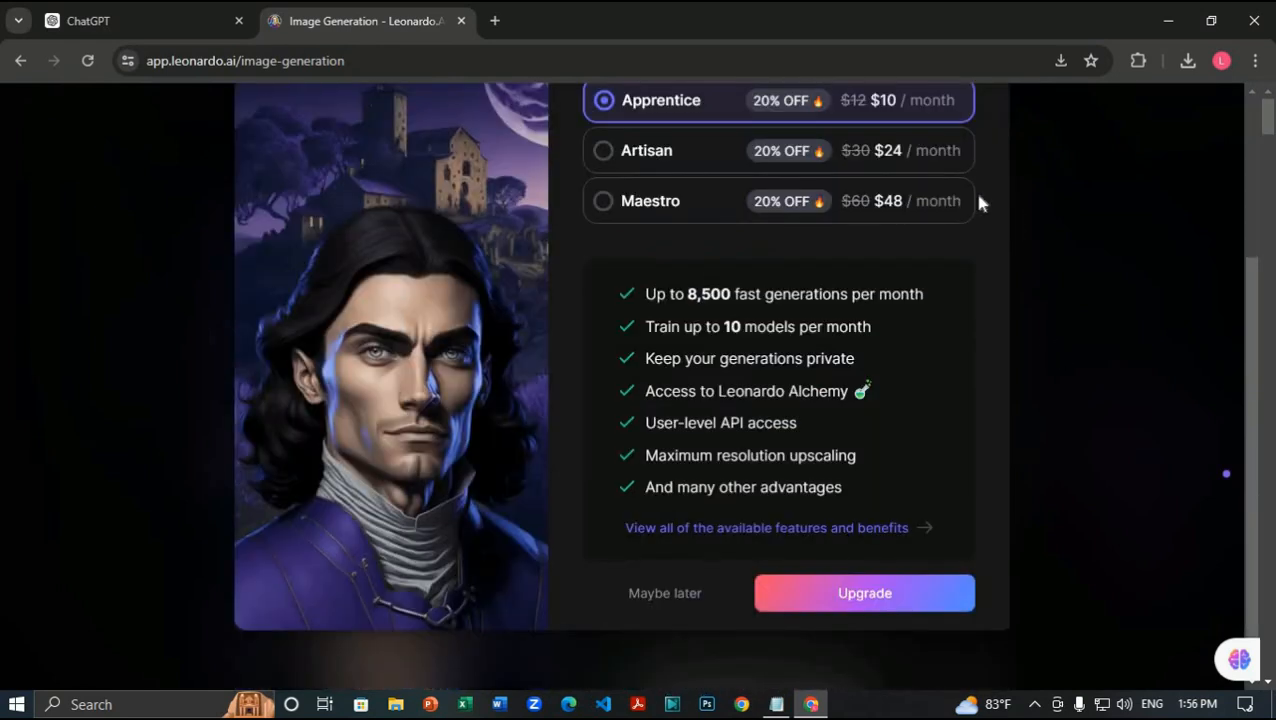
{"action": "left_click", "coordinate": [1104, 400]}
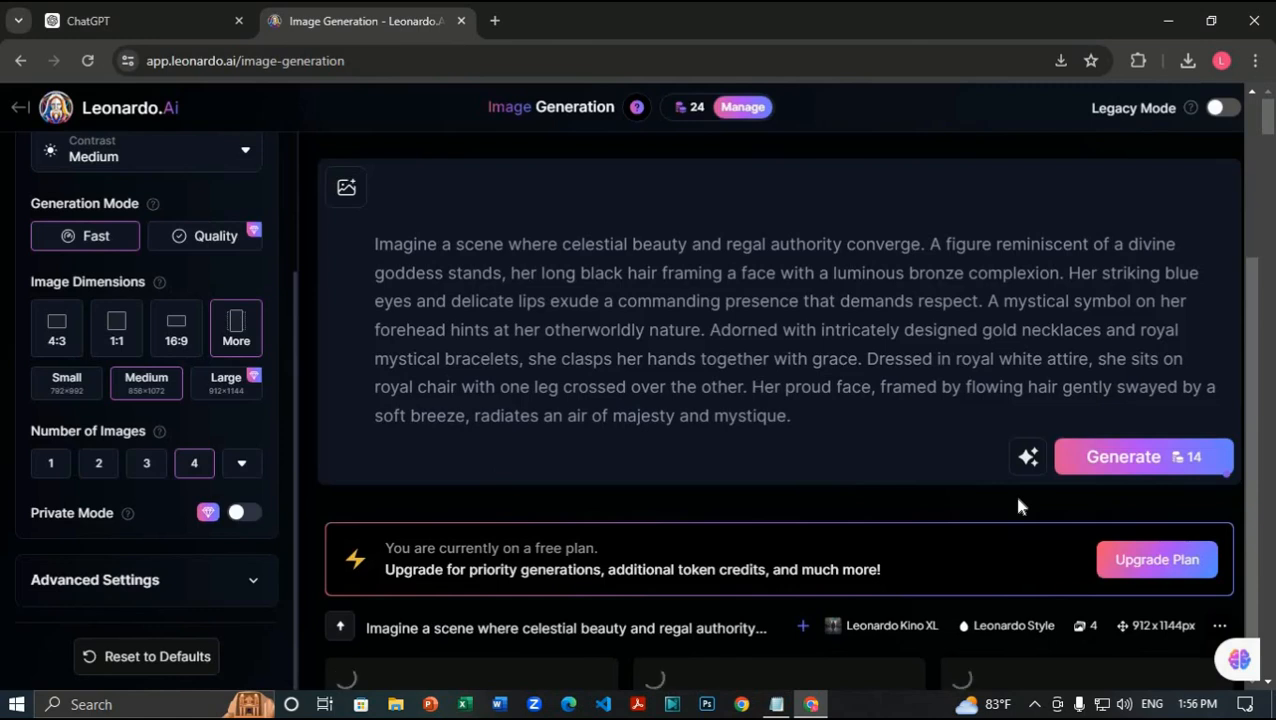
Step: Download the second portrait, the woman seated on a throne
{"action": "scroll", "coordinate": [1000, 498], "scroll_direction": "down", "scroll_amount": 4}
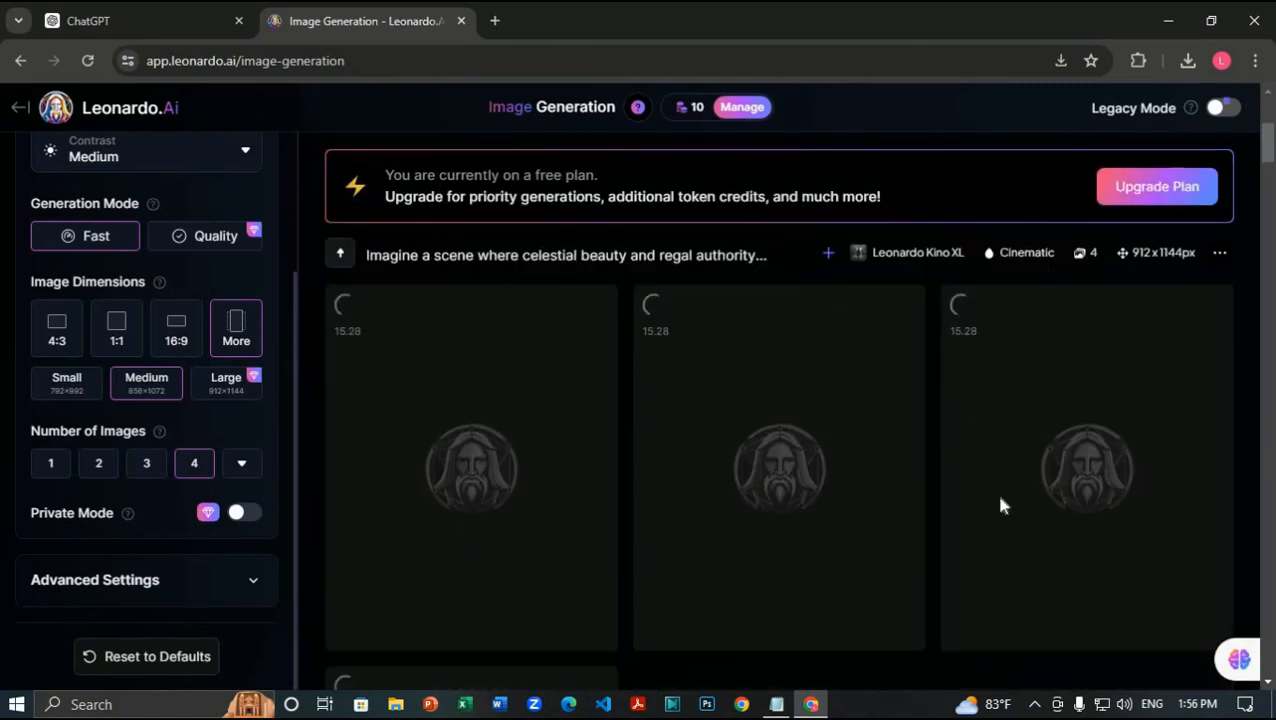
{"action": "scroll", "coordinate": [1000, 498], "scroll_direction": "down", "scroll_amount": 1}
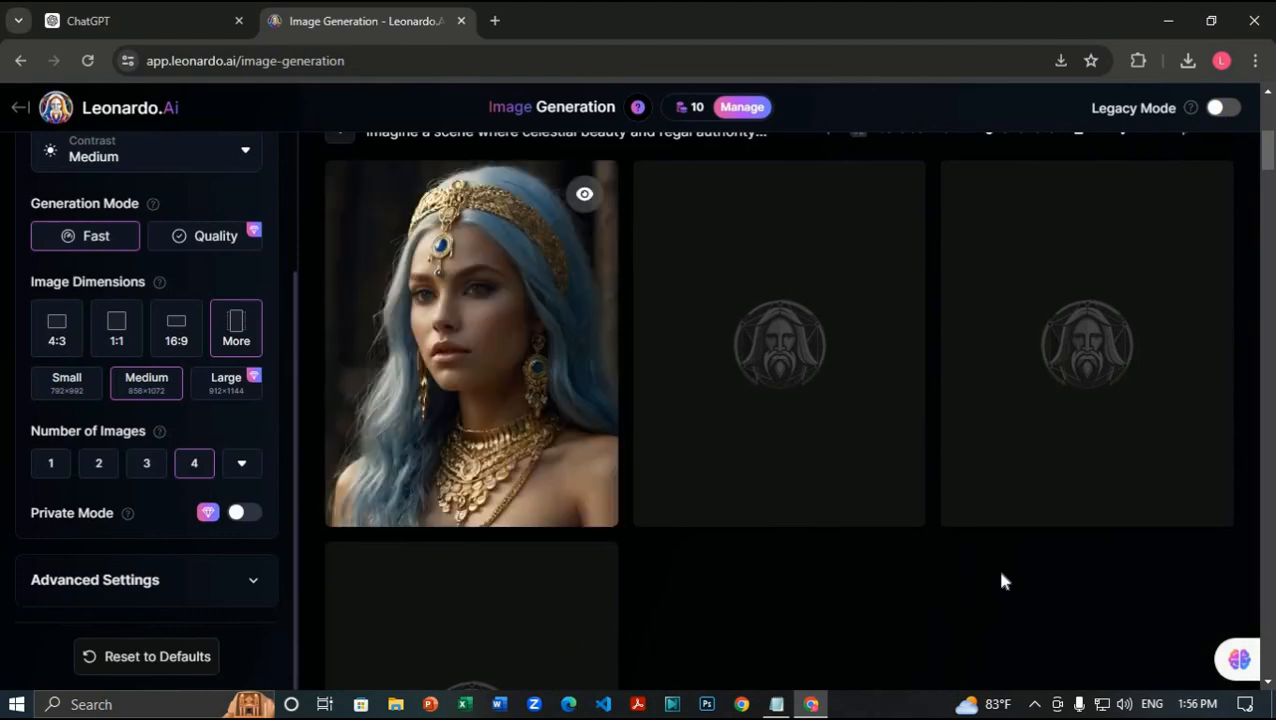
{"action": "scroll", "coordinate": [1003, 575], "scroll_direction": "down", "scroll_amount": 1}
{"action": "scroll", "coordinate": [1003, 543], "scroll_direction": "down", "scroll_amount": 3}
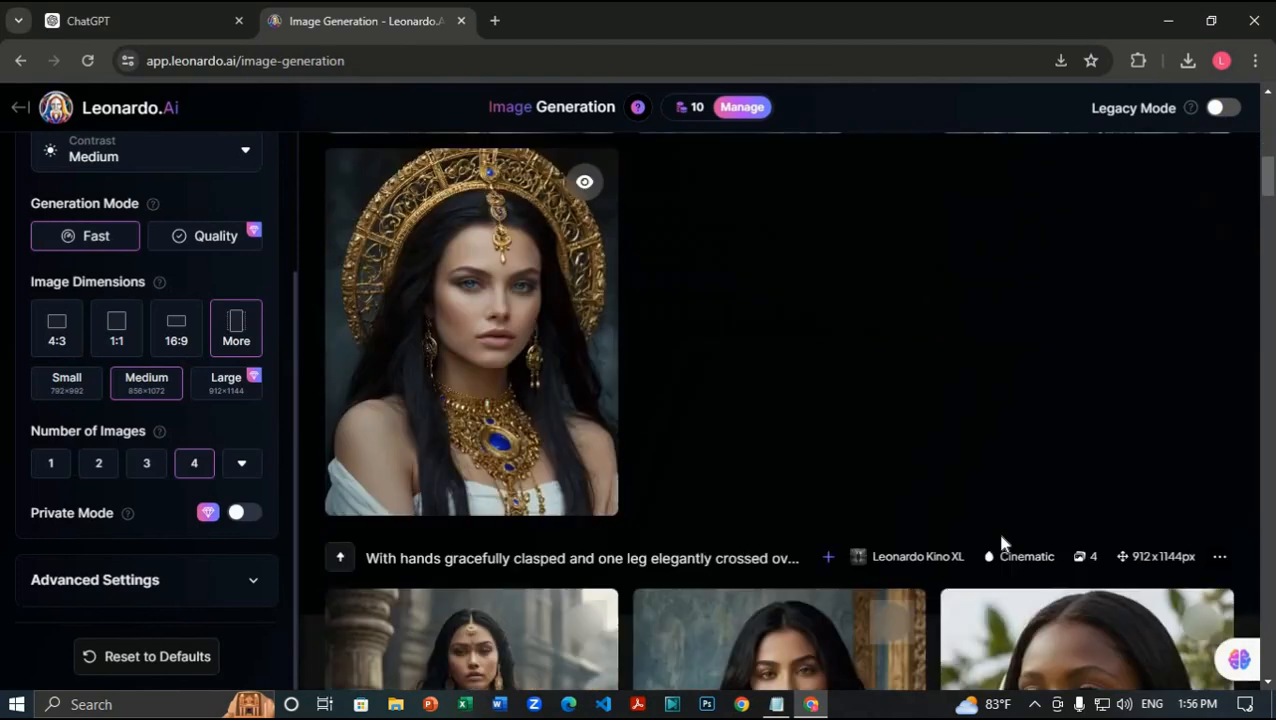
{"action": "scroll", "coordinate": [1003, 543], "scroll_direction": "up", "scroll_amount": 4}
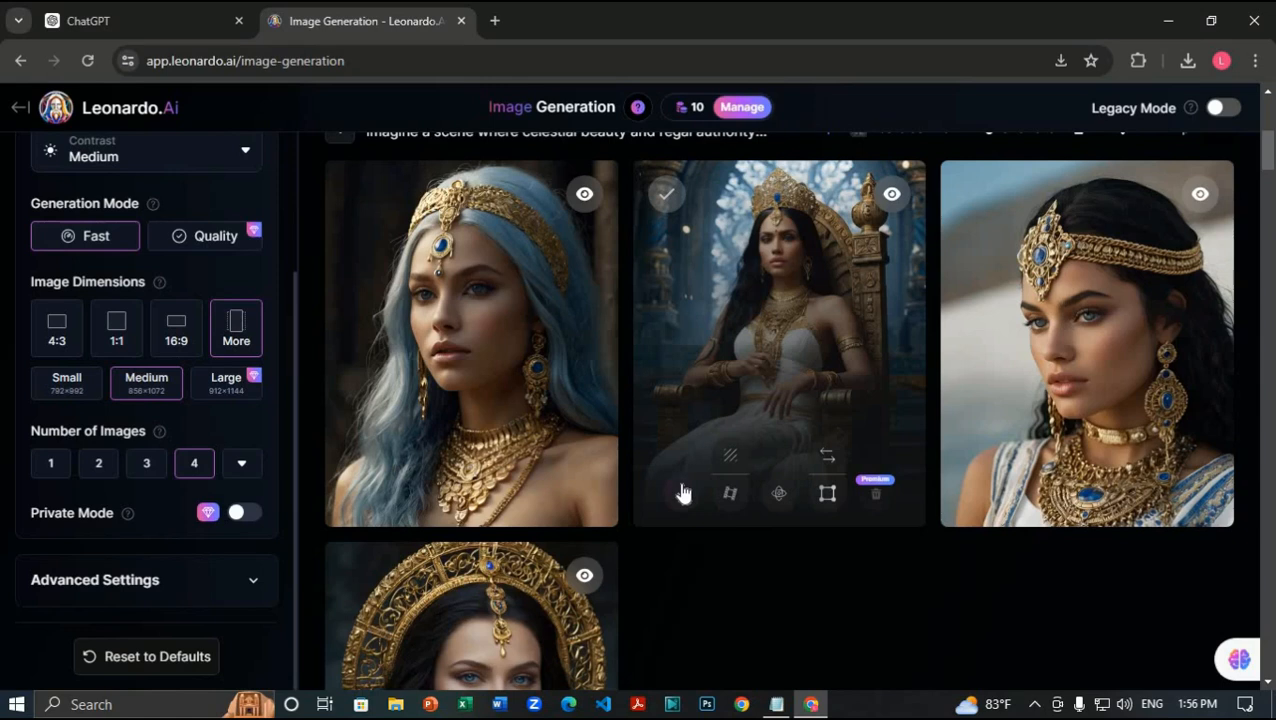
{"action": "left_click", "coordinate": [686, 492]}
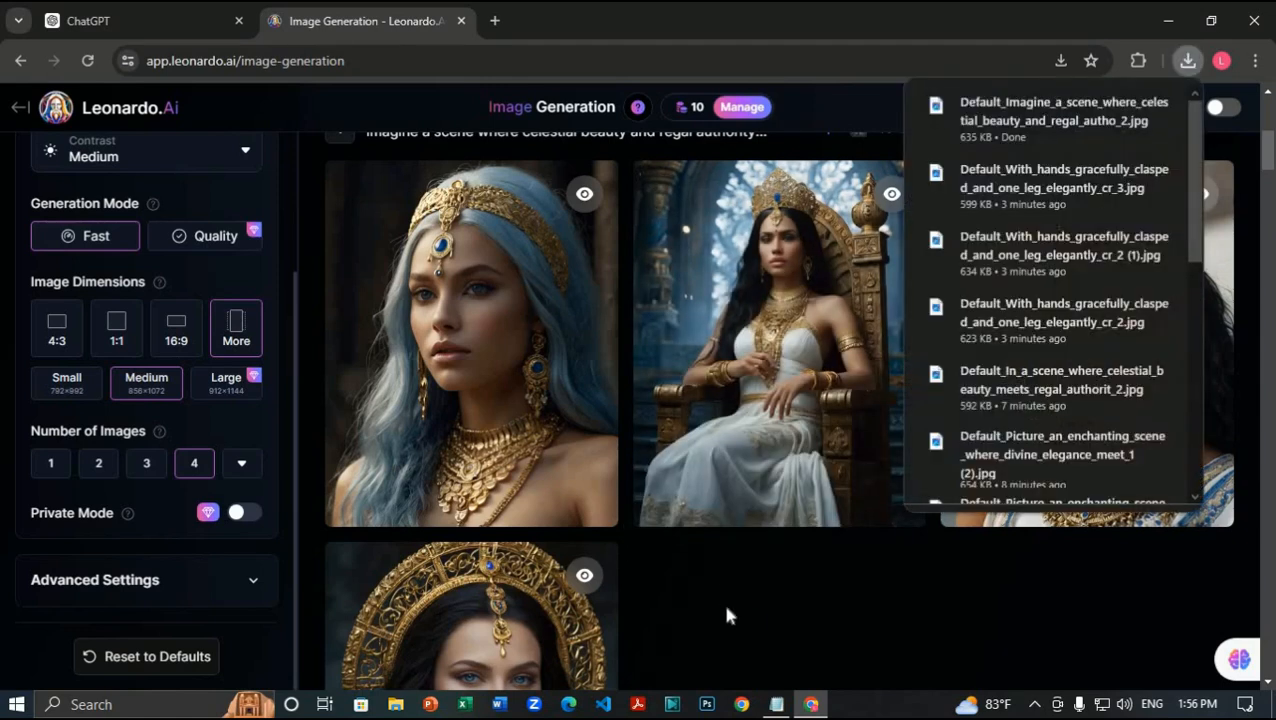
{"action": "scroll", "coordinate": [754, 590], "scroll_direction": "down", "scroll_amount": 2}
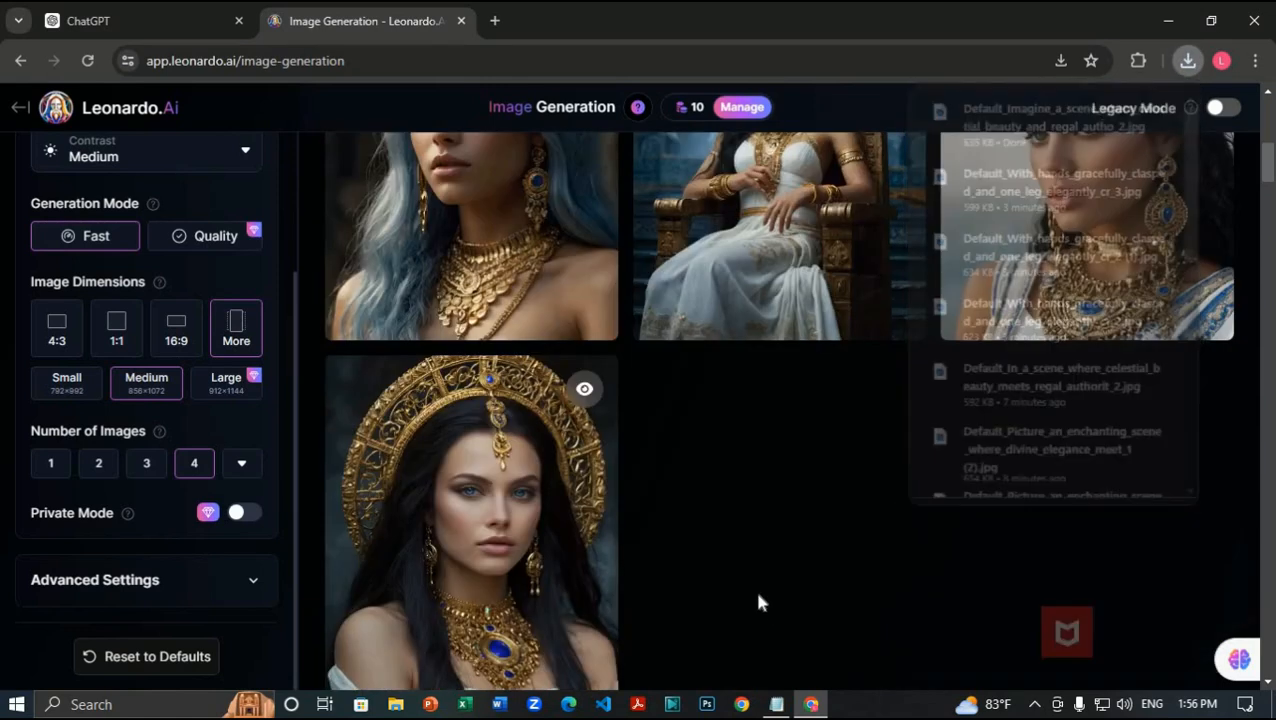
{"action": "scroll", "coordinate": [761, 577], "scroll_direction": "up", "scroll_amount": 3}
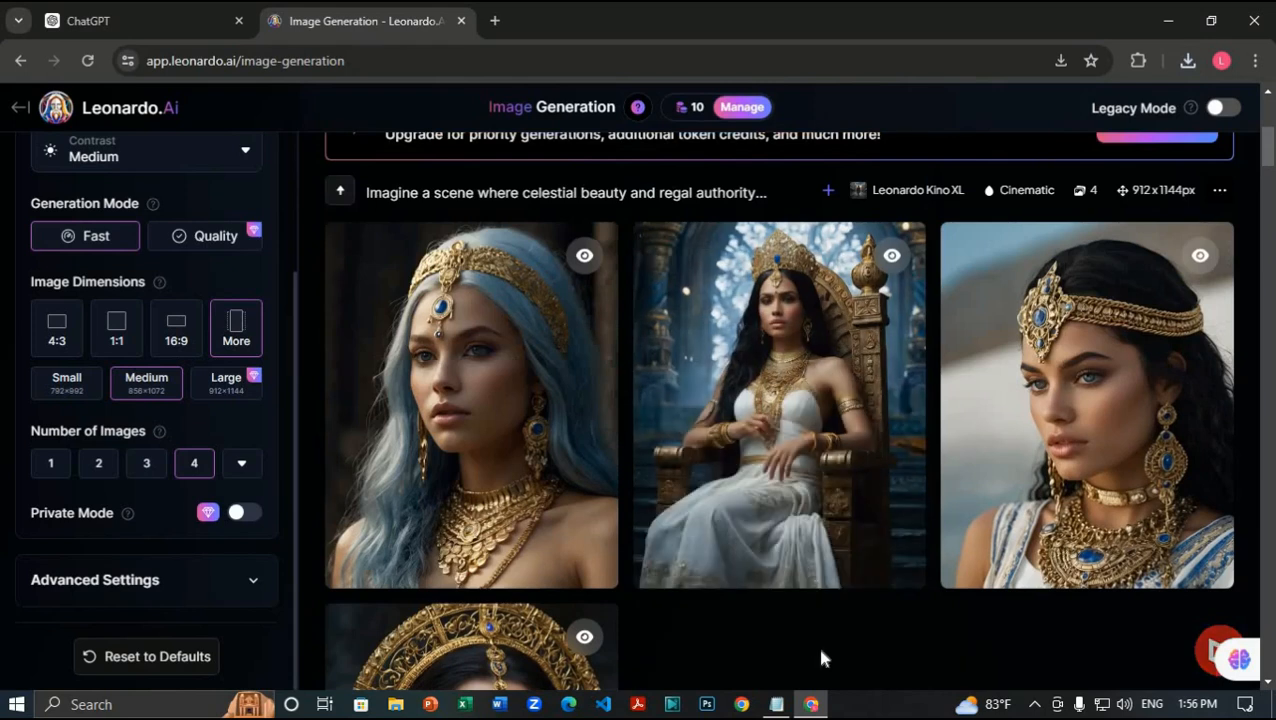